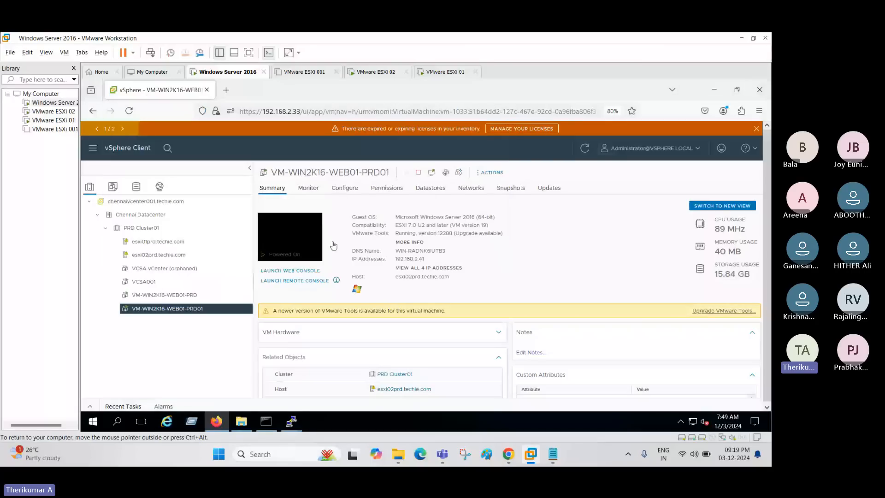
click(465, 456)
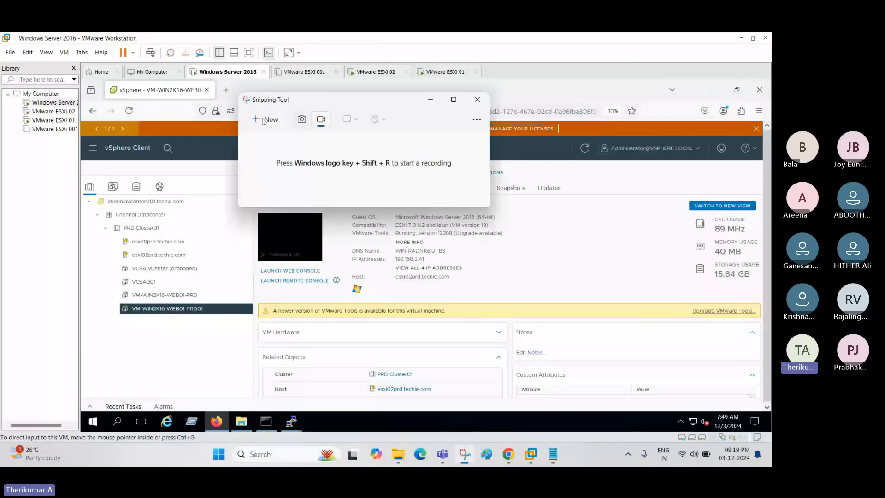
click(265, 119)
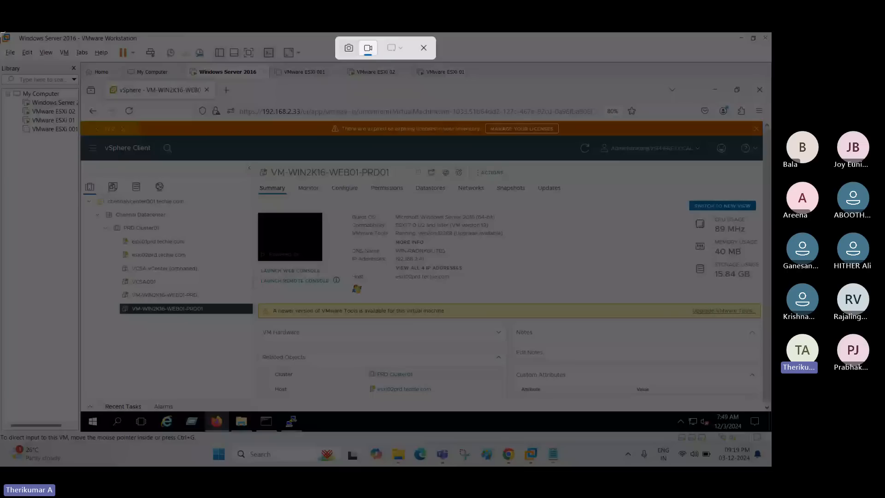
drag(2, 36, 1, 466)
key(Escape)
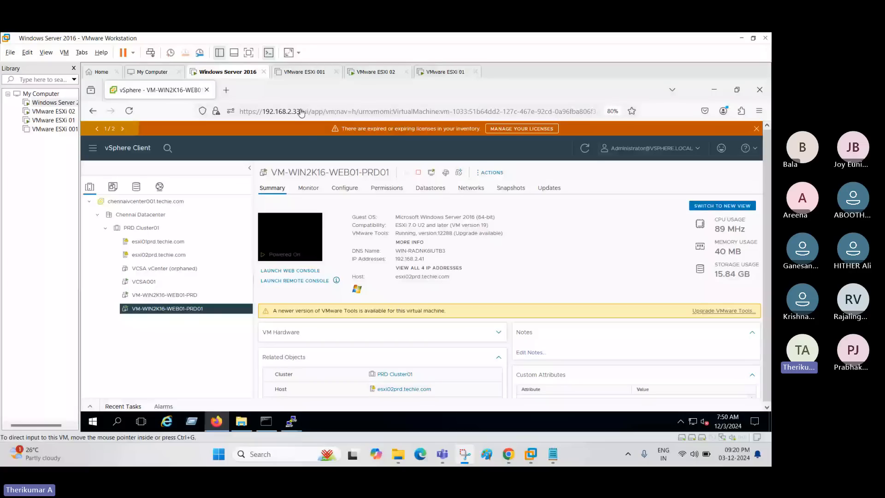
Open a new blank browser tab beside the vSphere Client tab
click(229, 91)
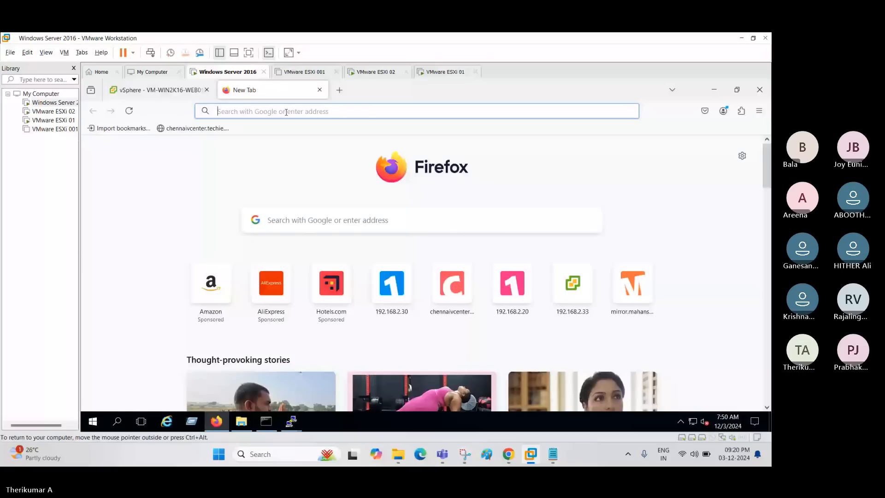
click(159, 91)
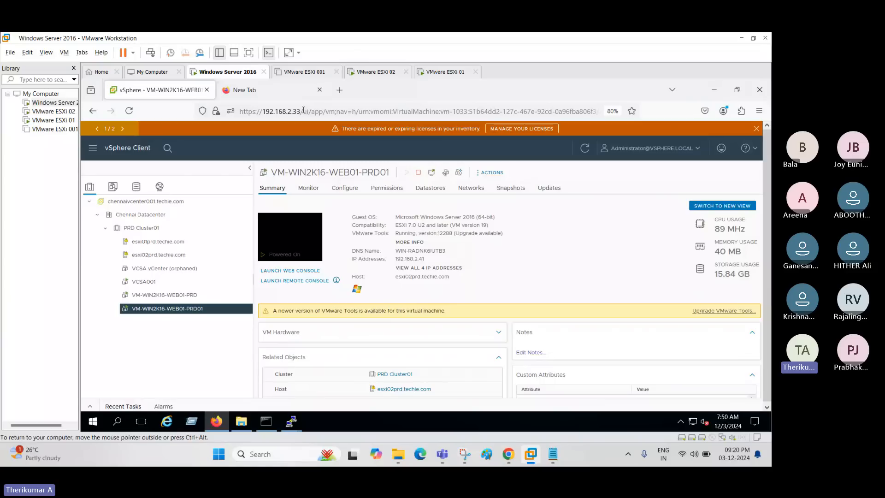
mouse_move(261, 99)
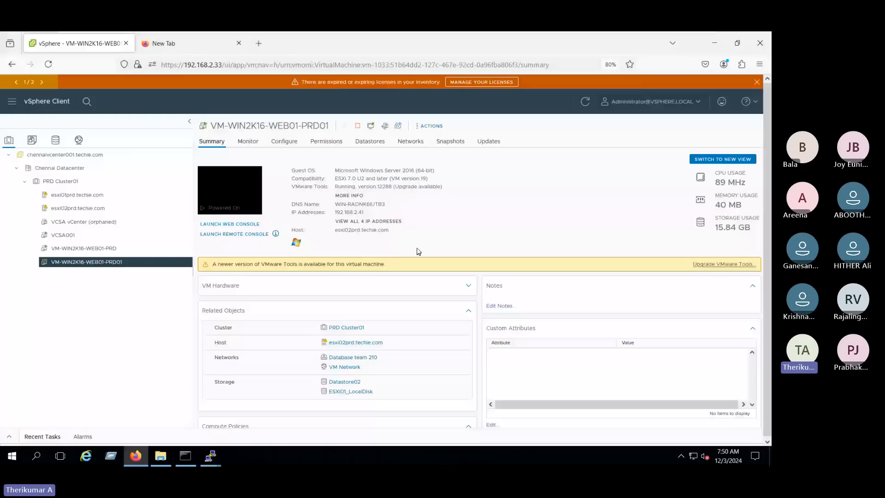
key(ctrl+Tab)
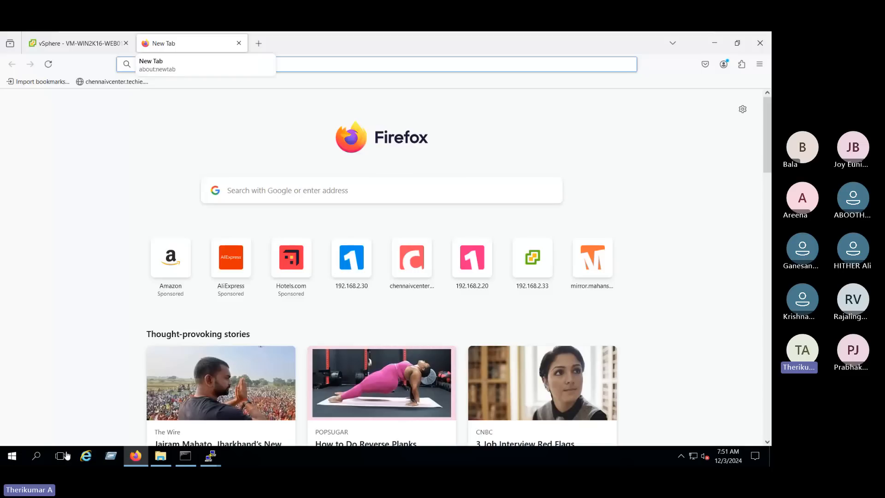
Launch Paint on the Windows Server 2016 machine with the mspaint command
click(110, 459)
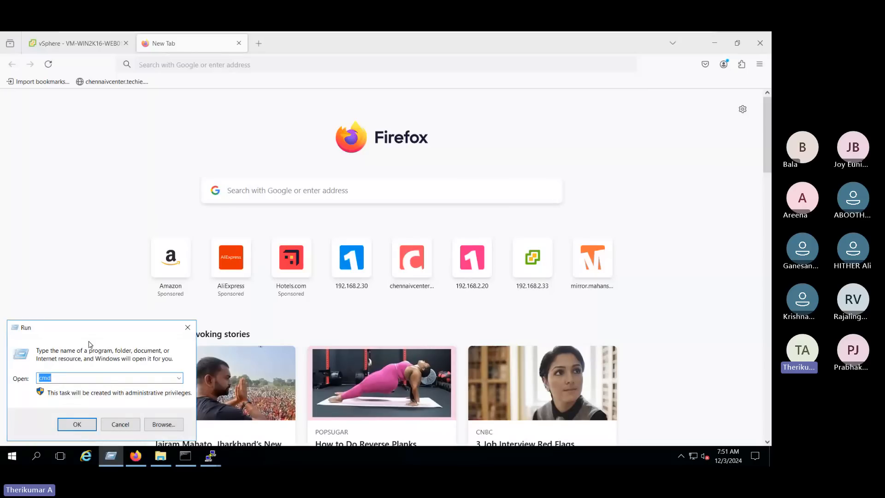
text(mspaint)
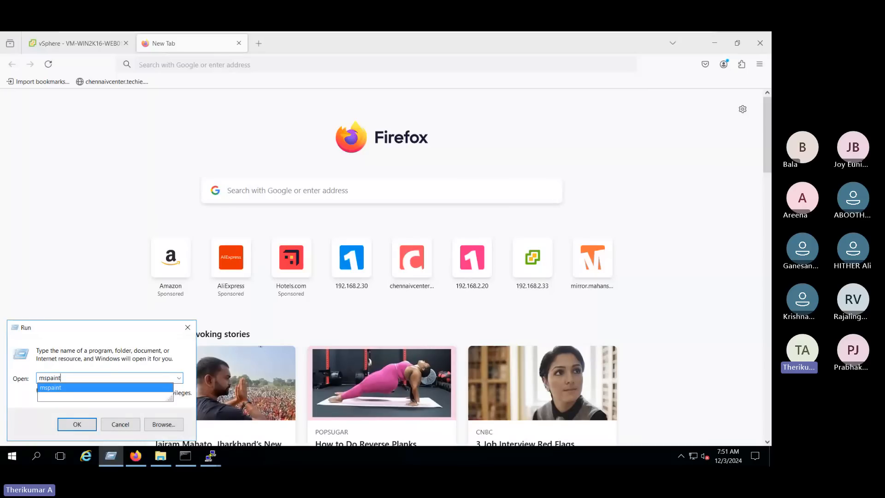
key(Return)
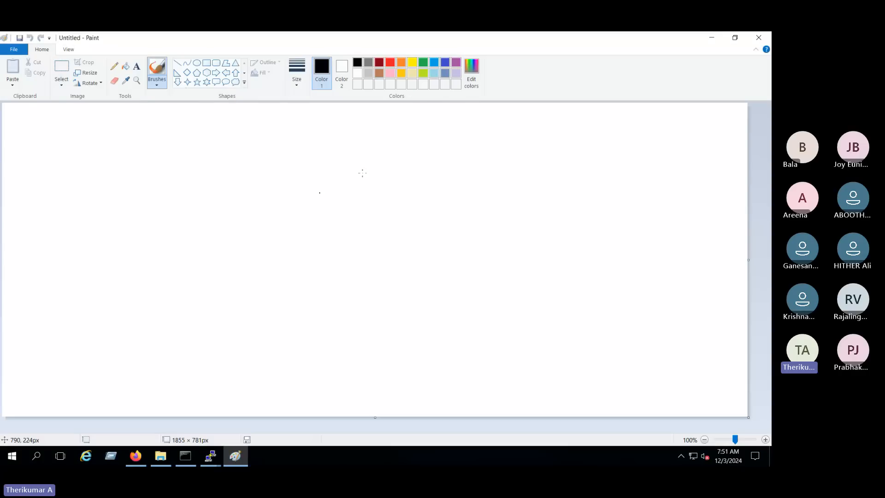
Draw three upright red rectangles side by side across the canvas, the middle one about 234 × 416 px
click(206, 64)
drag(158, 153, 231, 282)
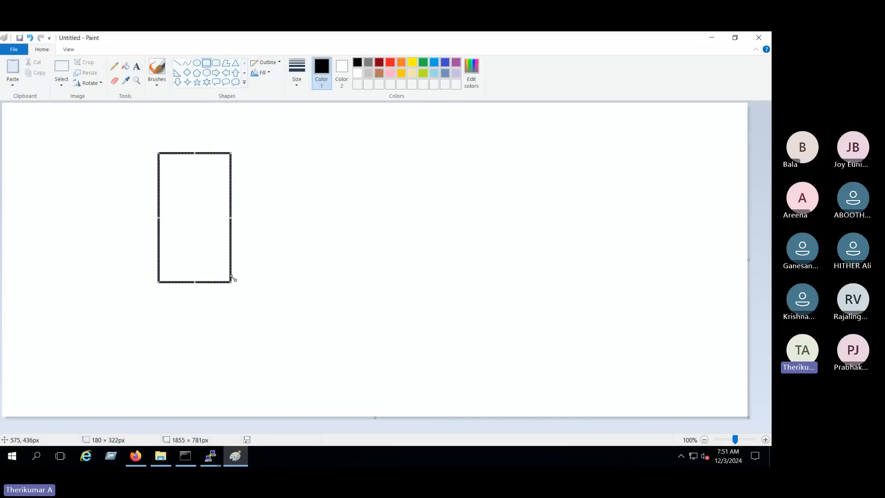
key(ctrl+z)
click(391, 63)
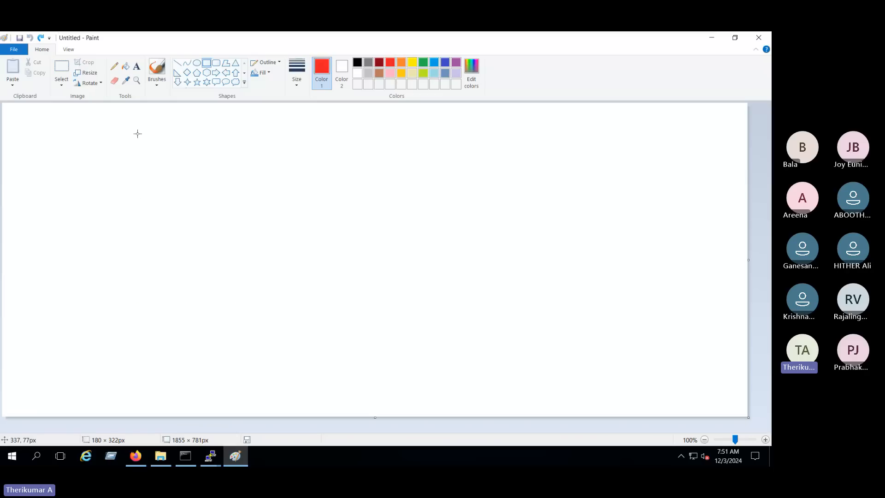
drag(137, 134, 236, 301)
drag(270, 133, 365, 300)
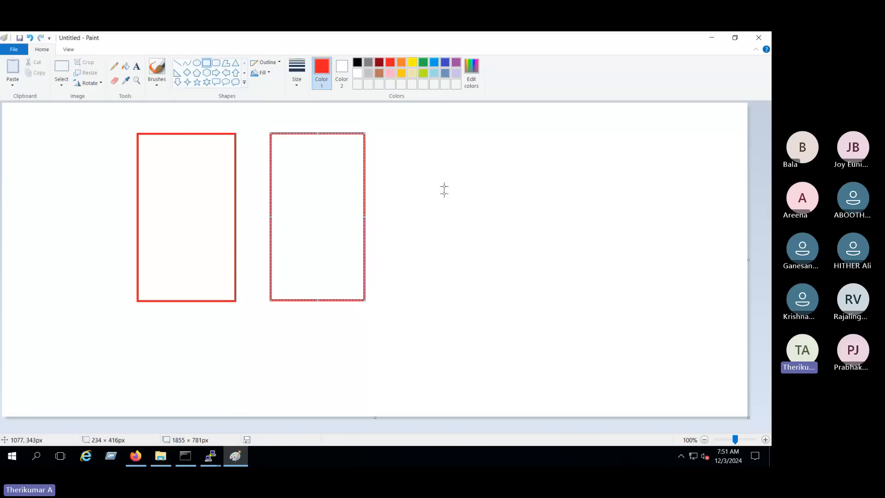
mouse_move(406, 130)
mouse_down()
mouse_move(467, 253)
mouse_move(514, 312)
mouse_up()
click(576, 281)
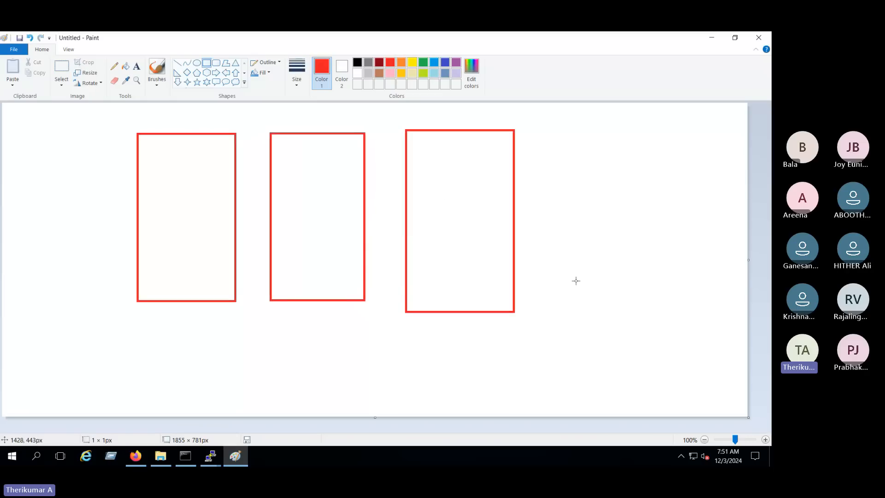
Draw a green hexagon about 60 × 64 px near the upper-left corner inside the first red rectangle
click(423, 63)
click(207, 74)
drag(147, 152, 172, 178)
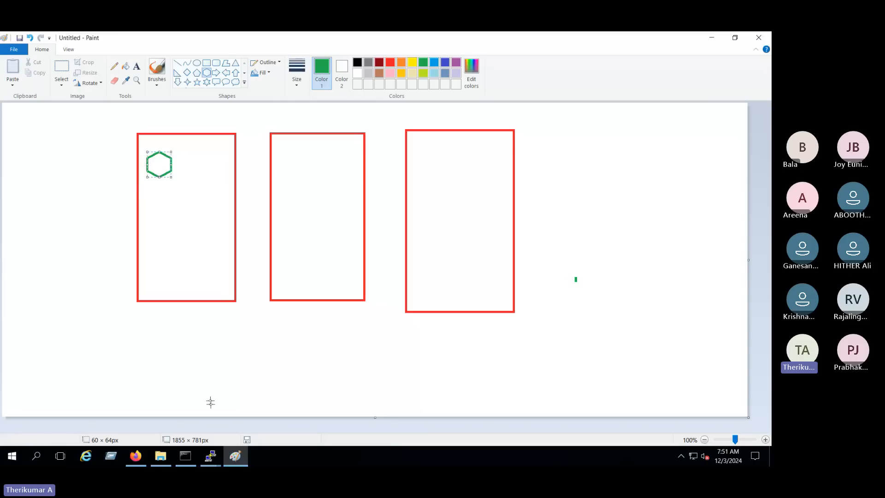
Switch to Firefox, open the ESXi Host Client at 192.168.2.20 in the blank tab and log in as root with the prefilled credentials
click(144, 453)
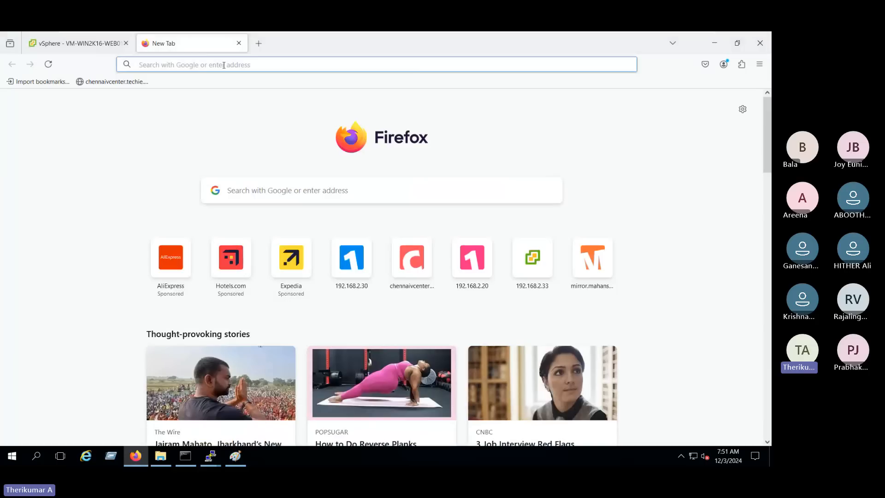
text(1)
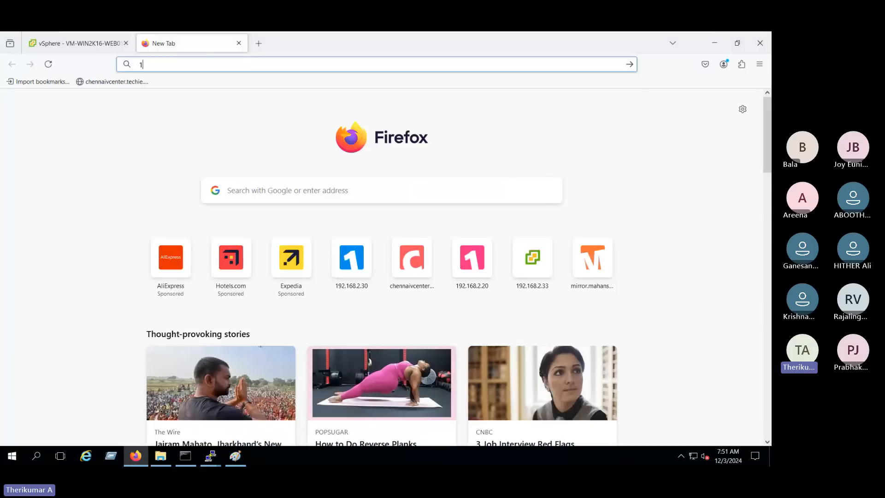
text(92.168.2.3)
key(BackSpace)
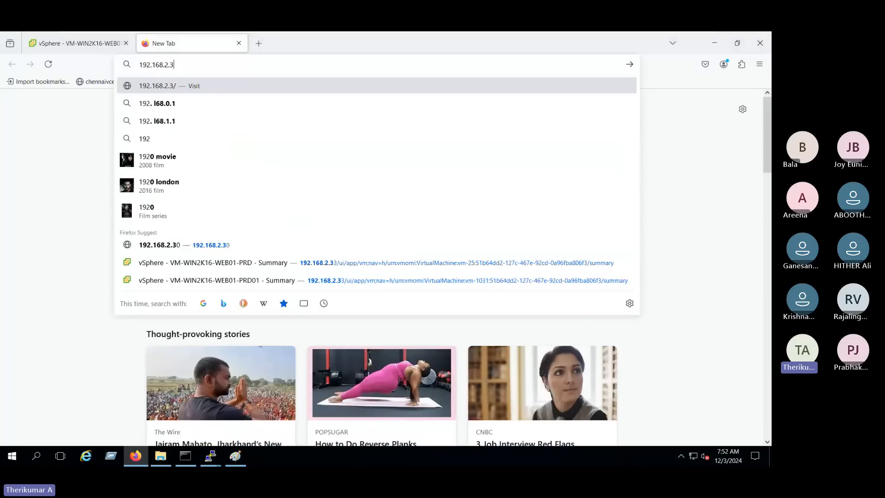
key(BackSpace)
text(2)
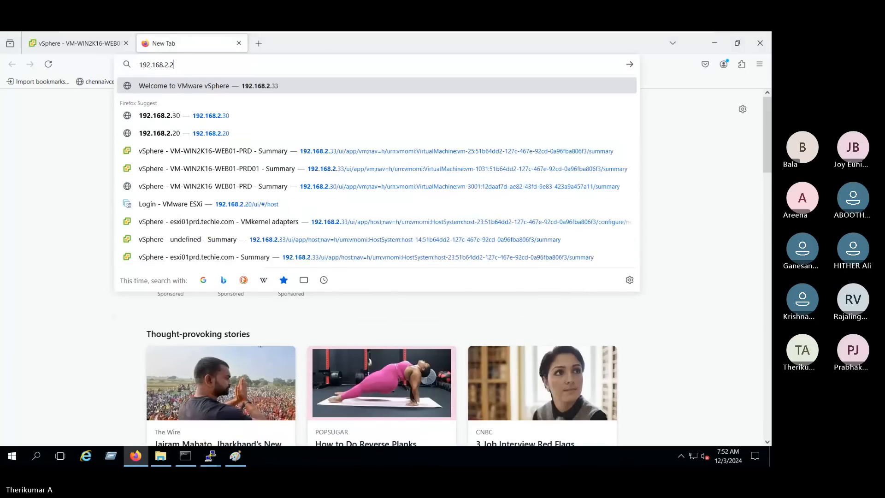
text(0/)
key(Return)
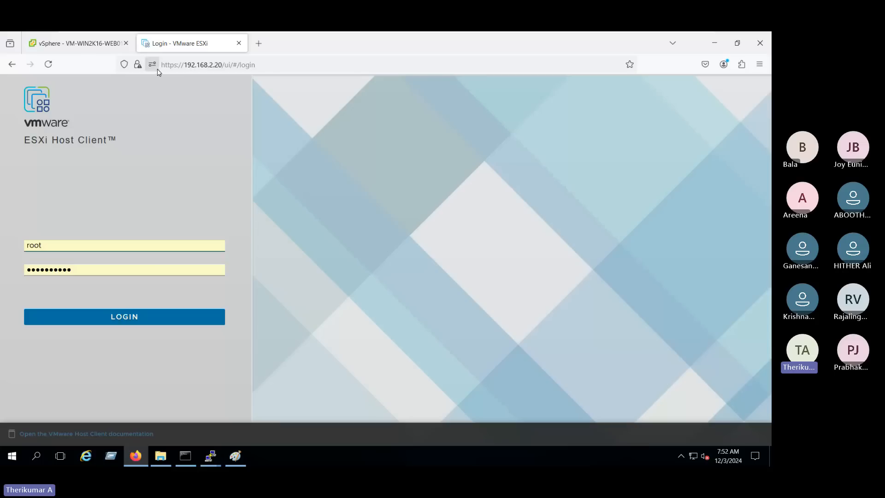
click(115, 325)
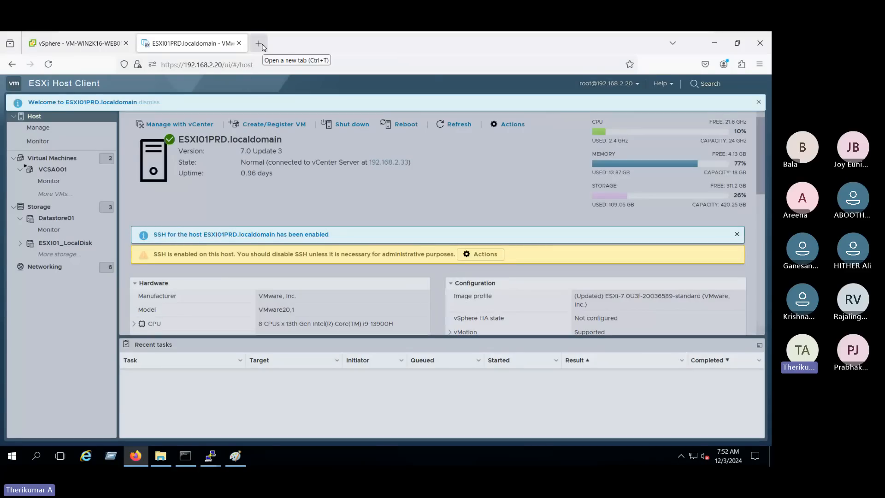
click(236, 456)
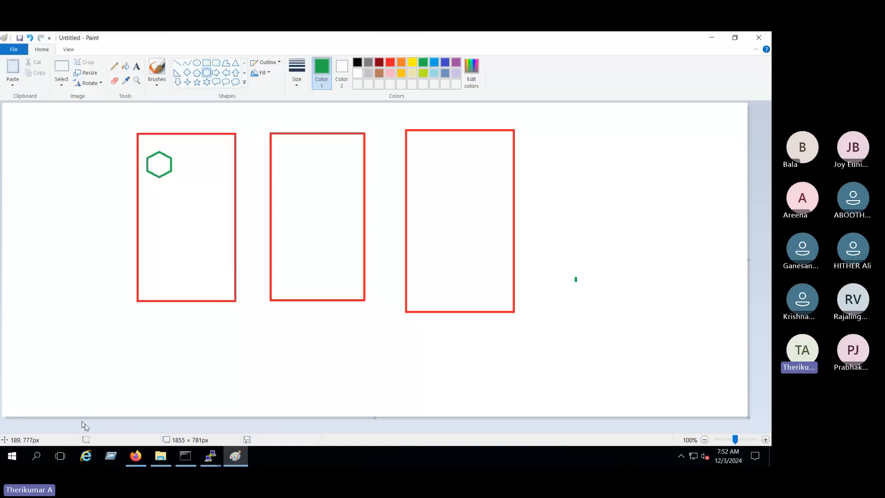
click(143, 458)
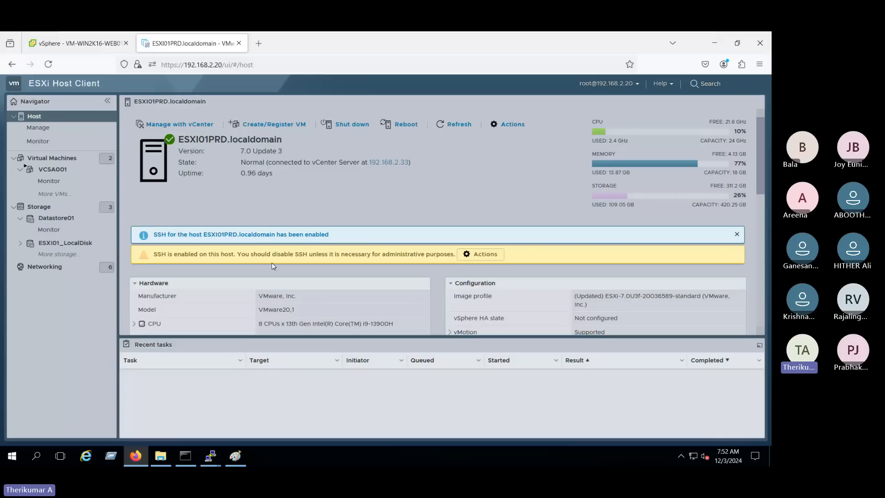
Select the VCSA001 virtual machine, view its browser console and close the console window
click(59, 170)
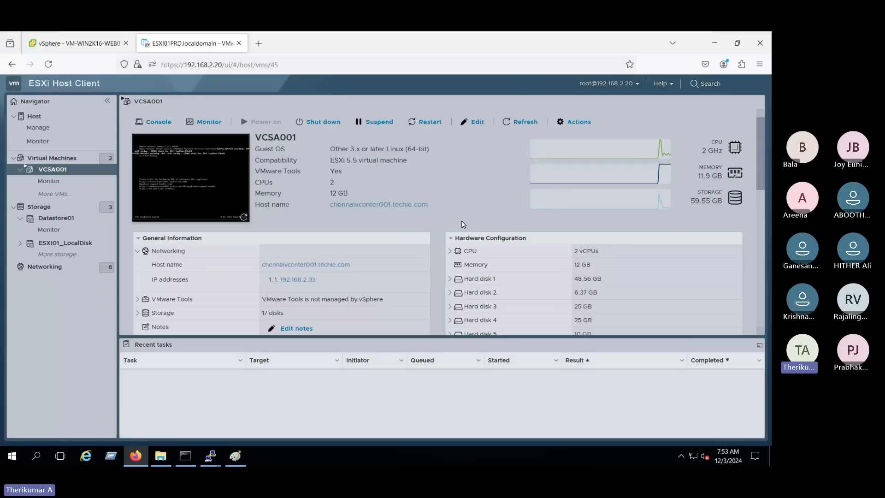
click(195, 159)
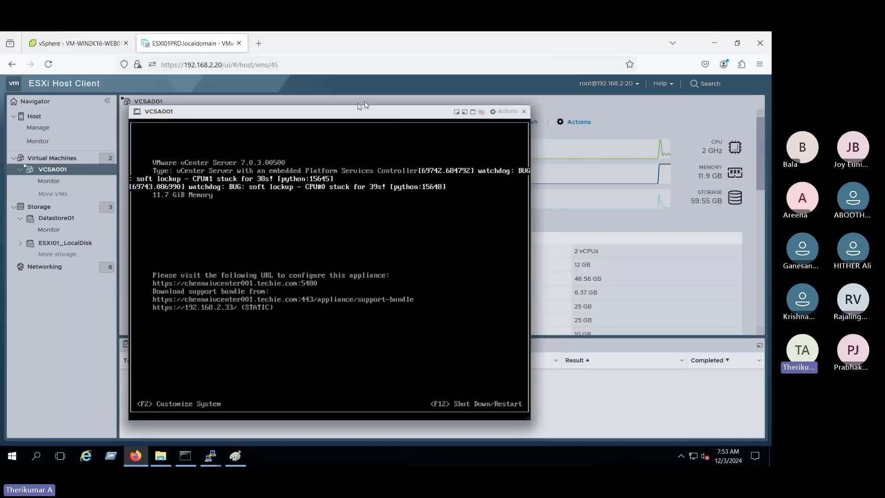
drag(360, 106, 436, 94)
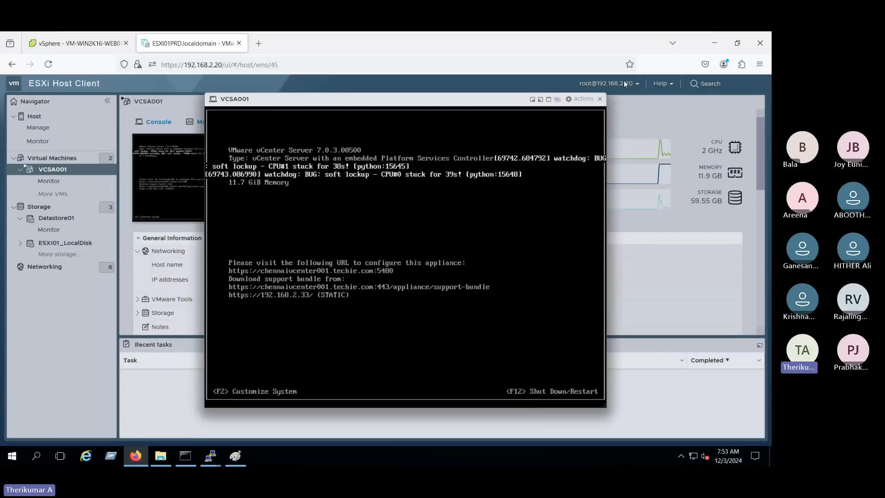
click(601, 100)
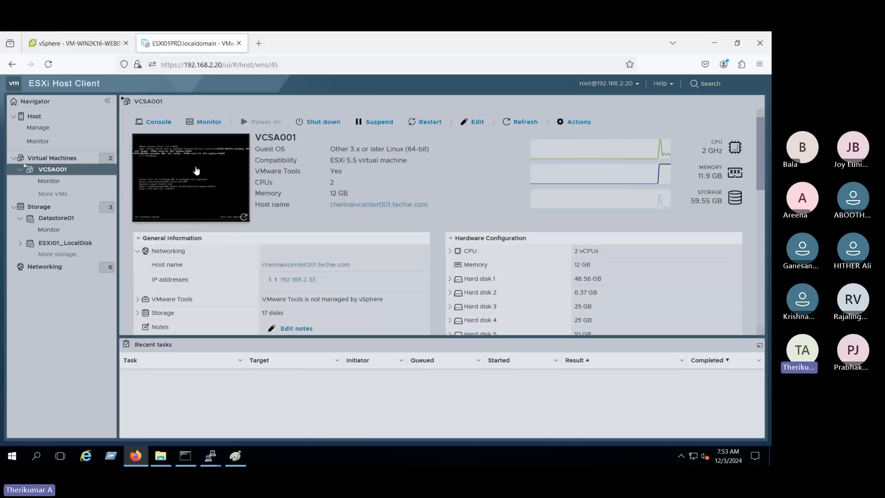
Open the VCSA001 console in a new tab and start Customize System to reach its login form
right_click(196, 171)
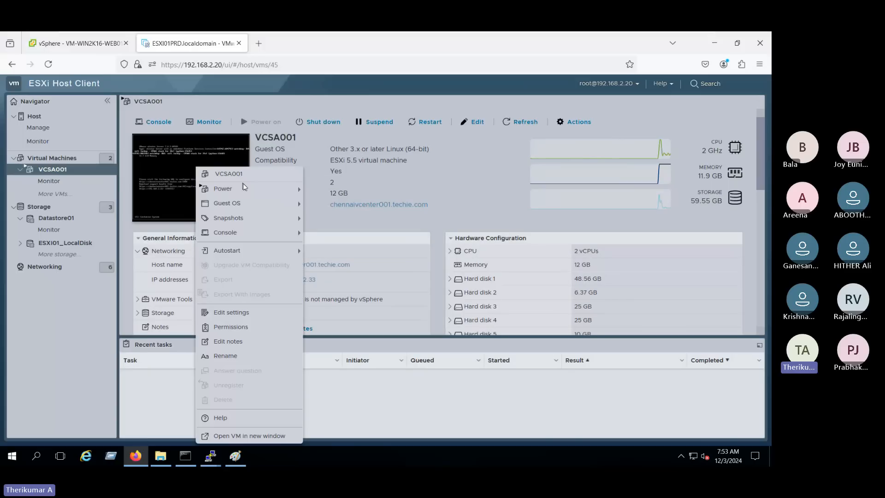
mouse_move(276, 232)
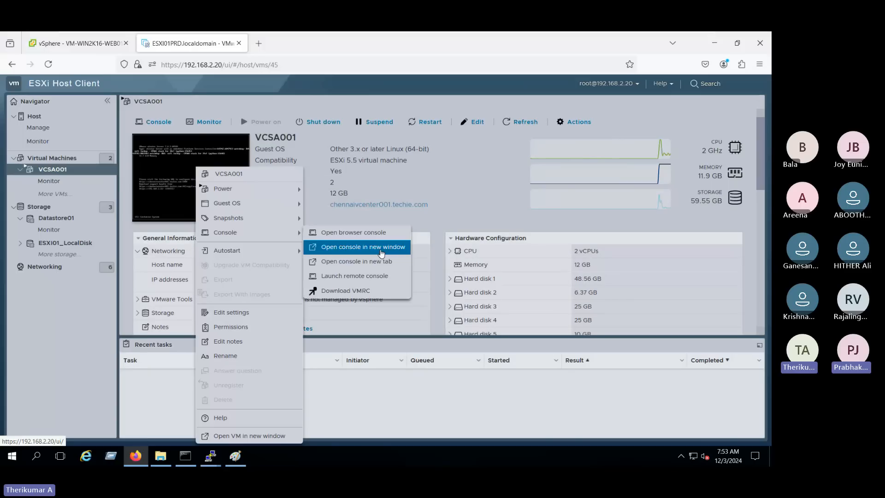
click(387, 268)
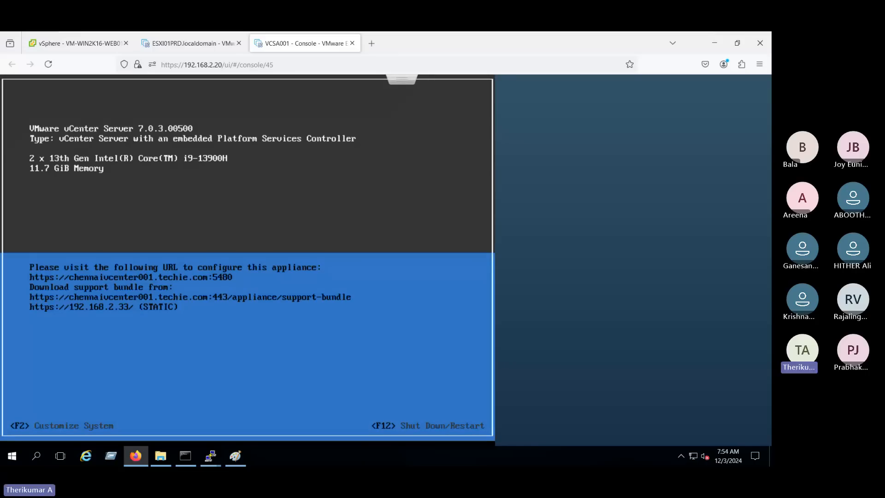
key(F2)
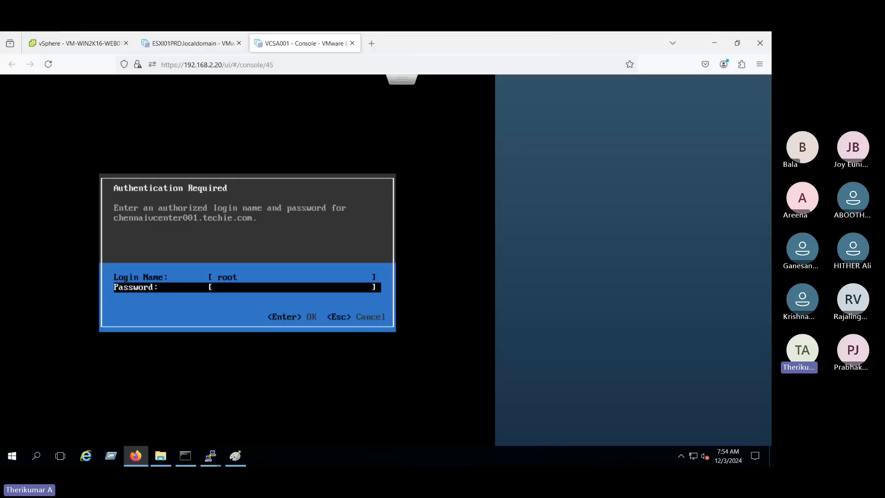
Examine the power options of VCSA001 in the host client, including Reset, and compare with its console tab without applying any
click(201, 43)
right_click(64, 169)
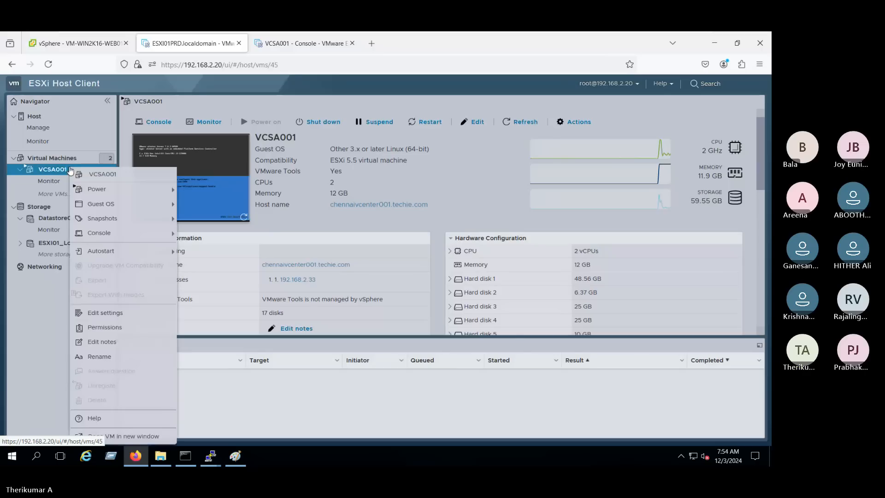
mouse_move(153, 194)
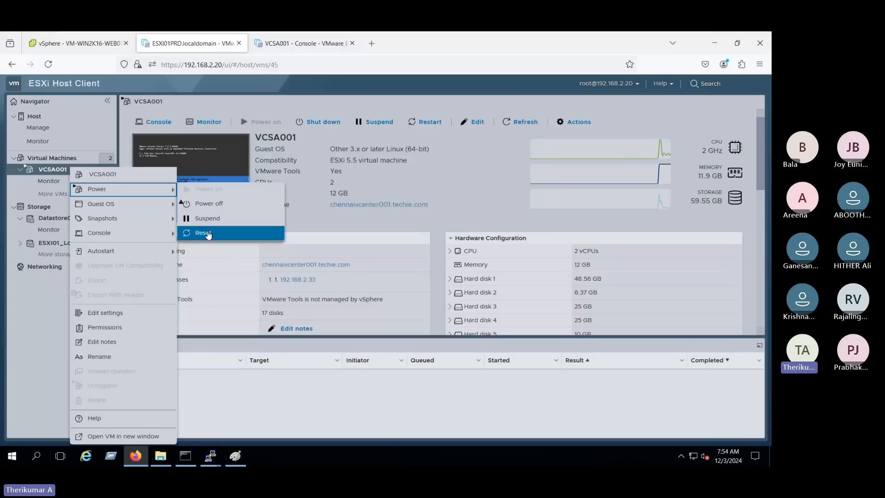
click(305, 45)
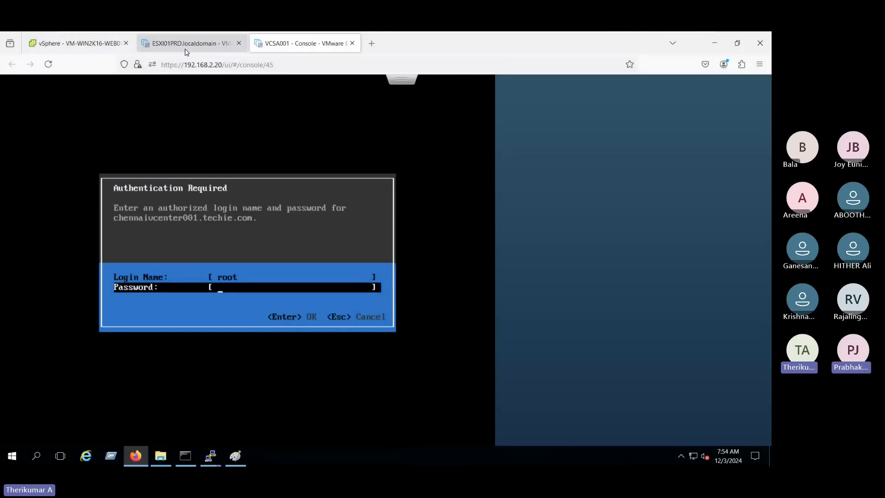
click(199, 50)
click(452, 180)
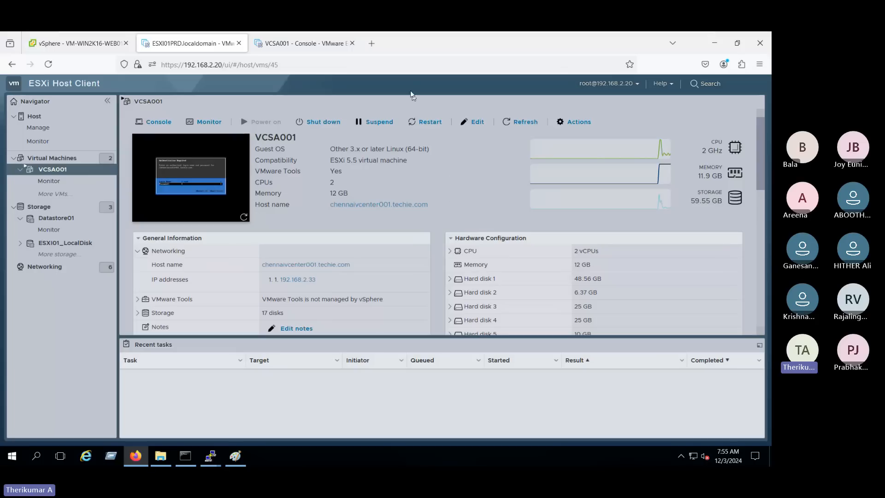
click(374, 49)
click(83, 43)
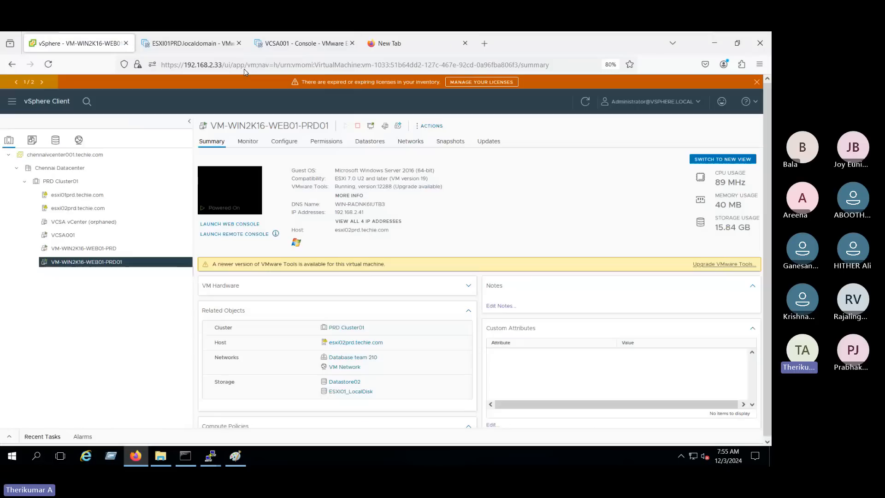
click(244, 68)
key(ctrl+c)
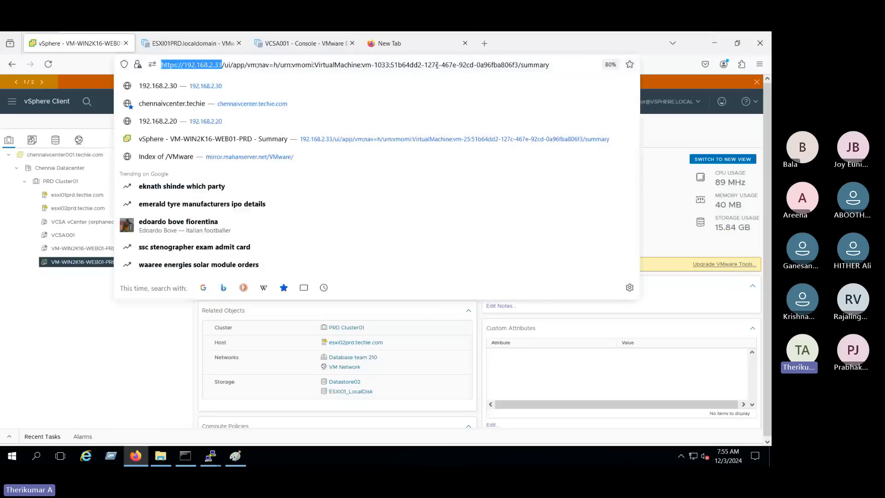
click(408, 44)
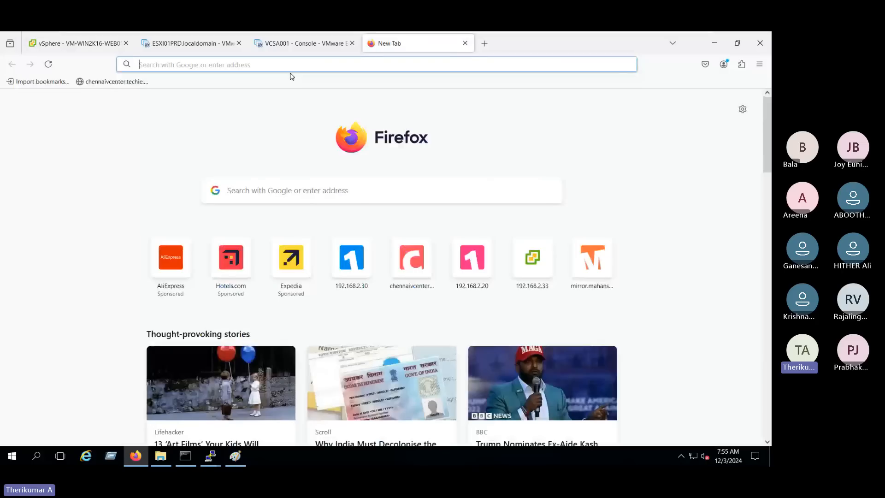
key(ctrl+v)
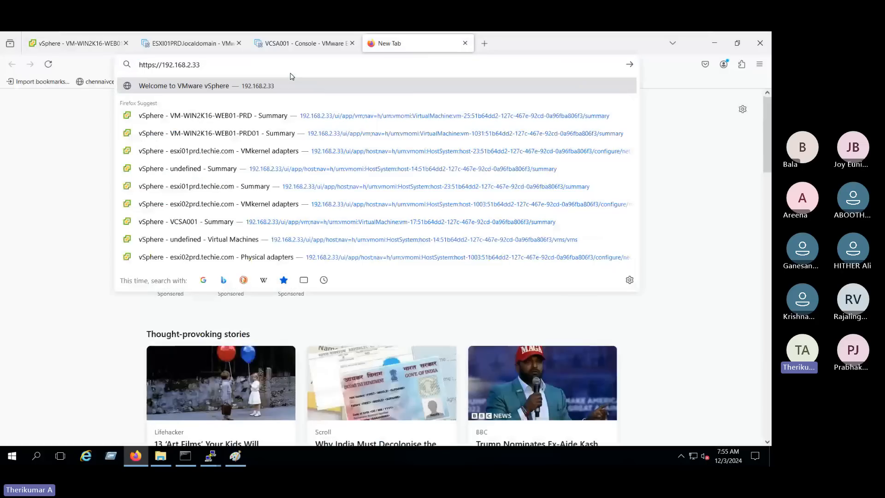
text(:)
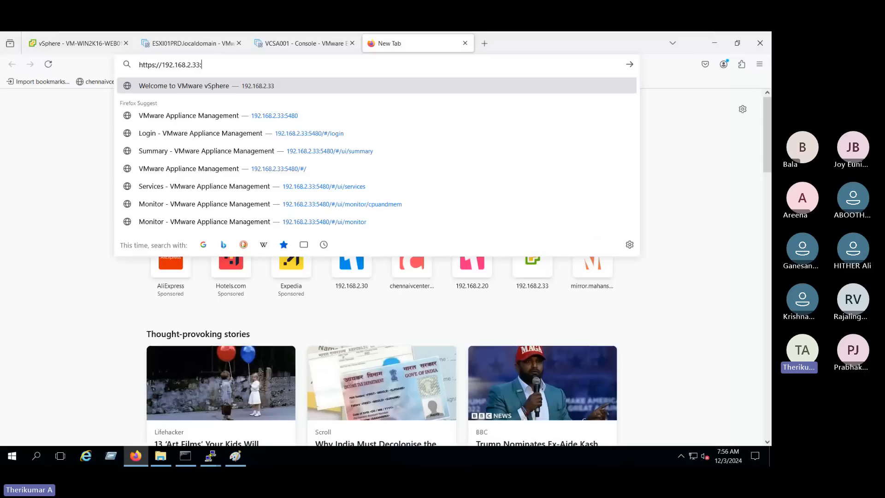
text(5480)
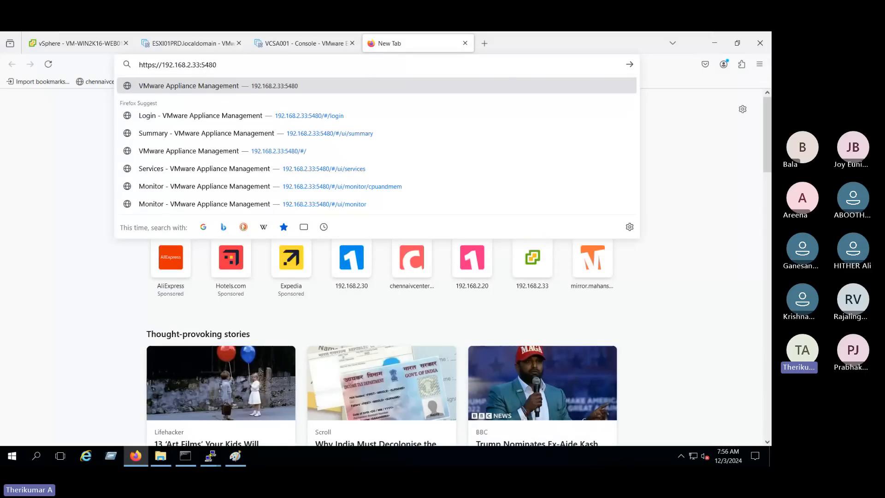
key(Return)
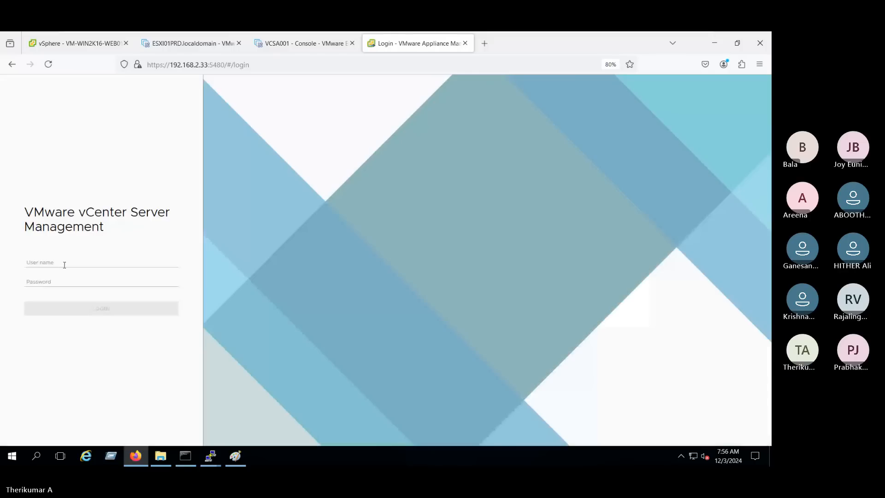
Log in to VMware vCenter Server Management as root with the account password
click(64, 265)
text(root)
key(Tab)
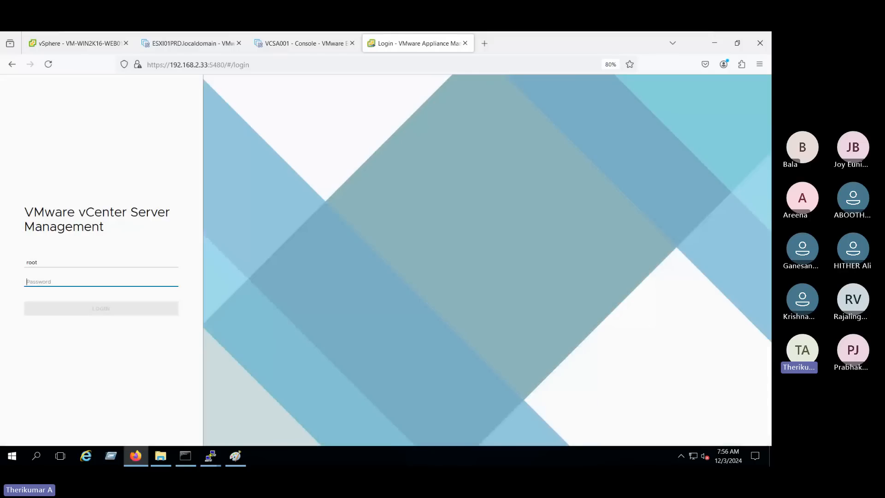
text(•)
key(BackSpace)
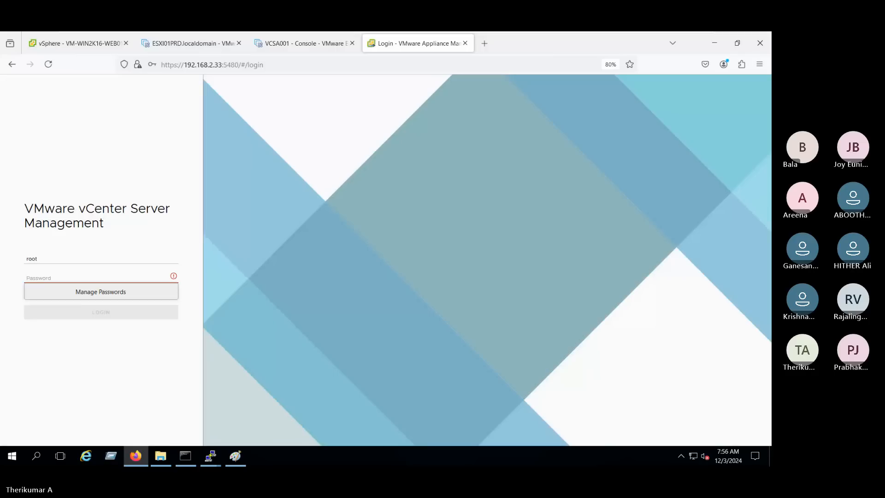
text(••••••••••)
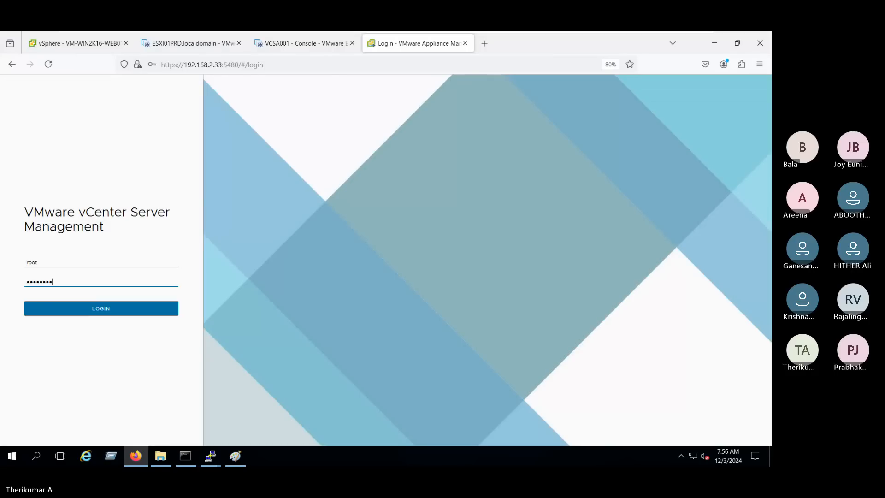
key(Return)
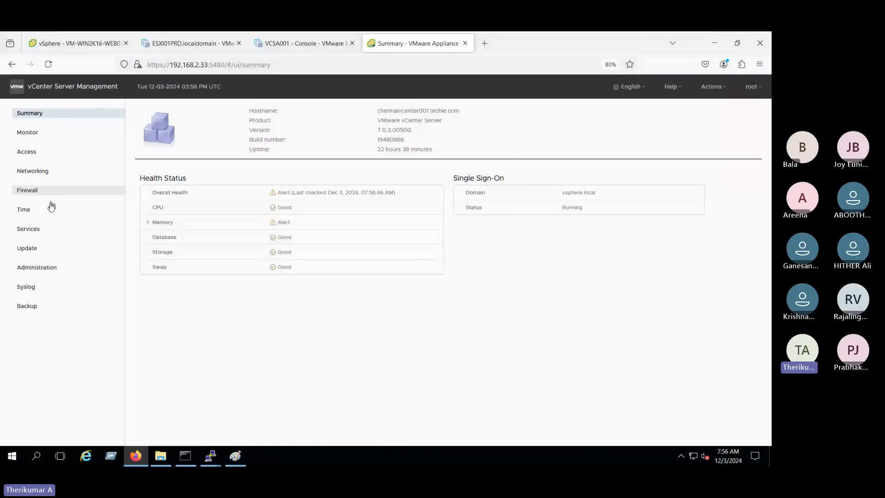
Open the appliance's Services list, sort it by state and examine entries such as VMware Postgres, vCenter Server and Service Lifecycle Manager API
click(28, 229)
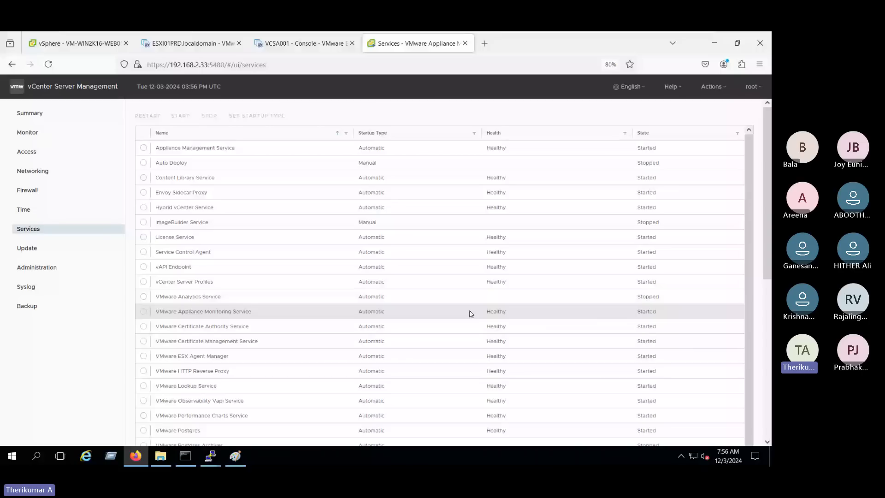
click(648, 134)
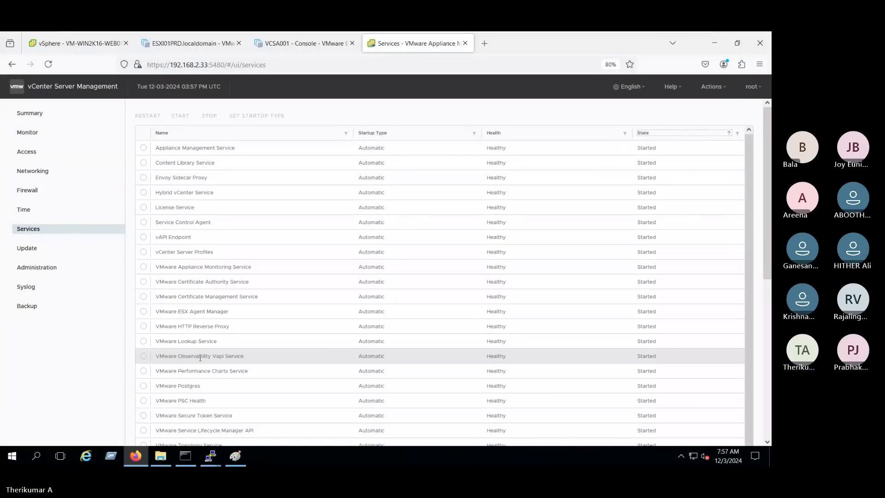
scroll(162, 391, down, 1)
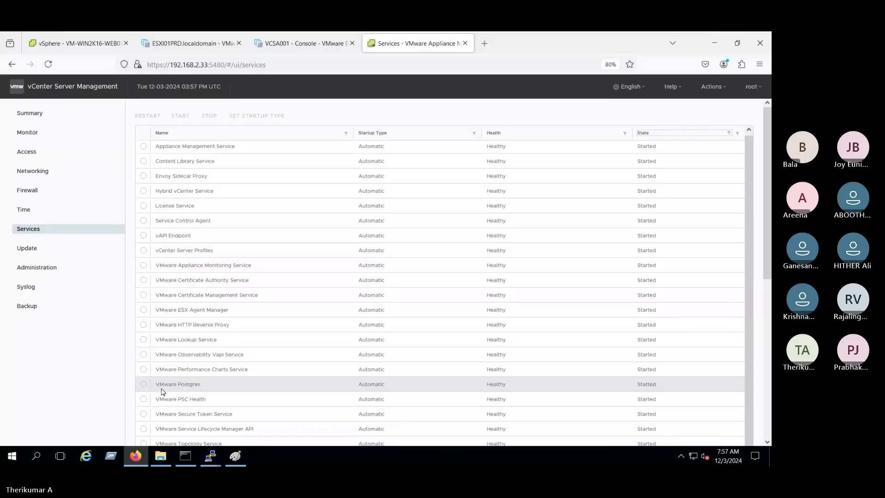
drag(155, 384, 226, 384)
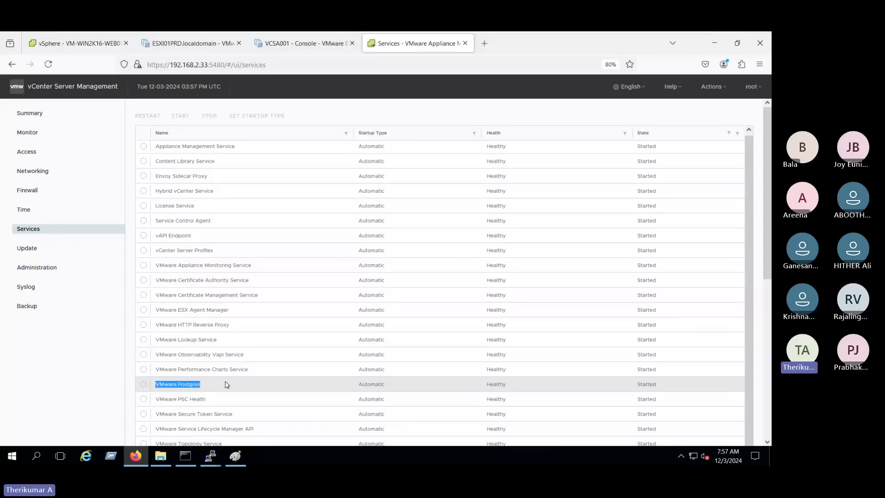
scroll(227, 384, down, 4)
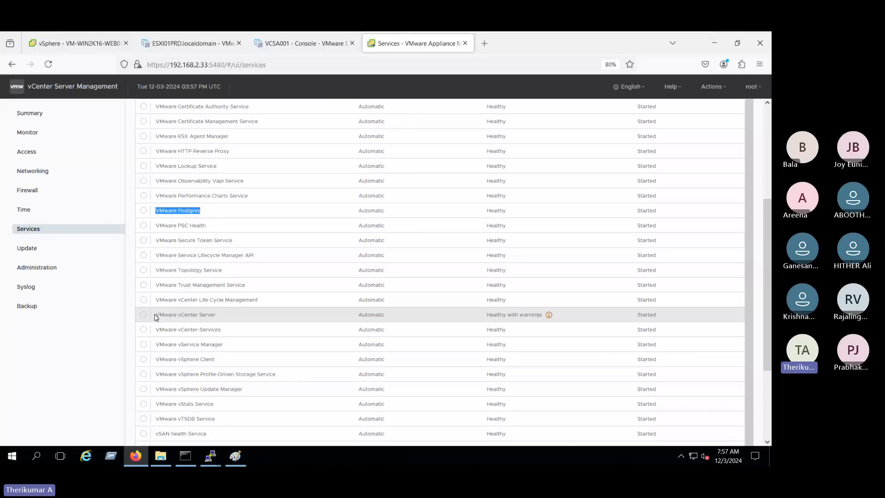
drag(159, 300, 258, 299)
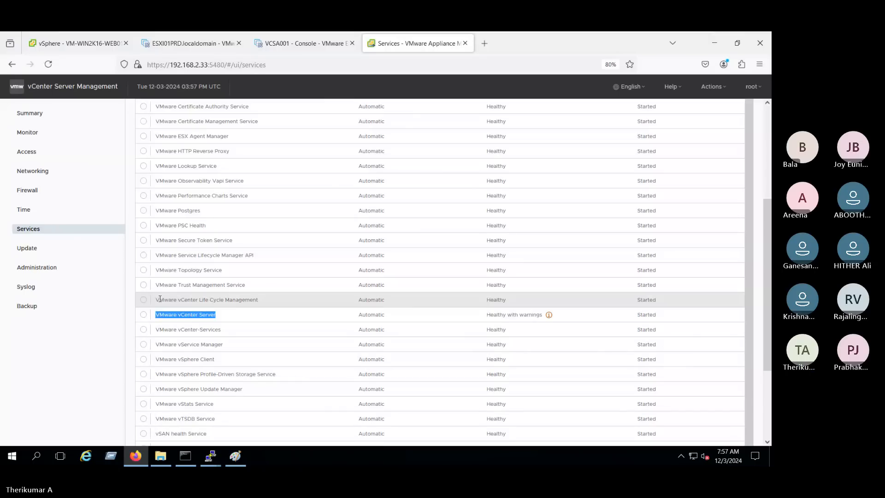
drag(156, 255, 292, 255)
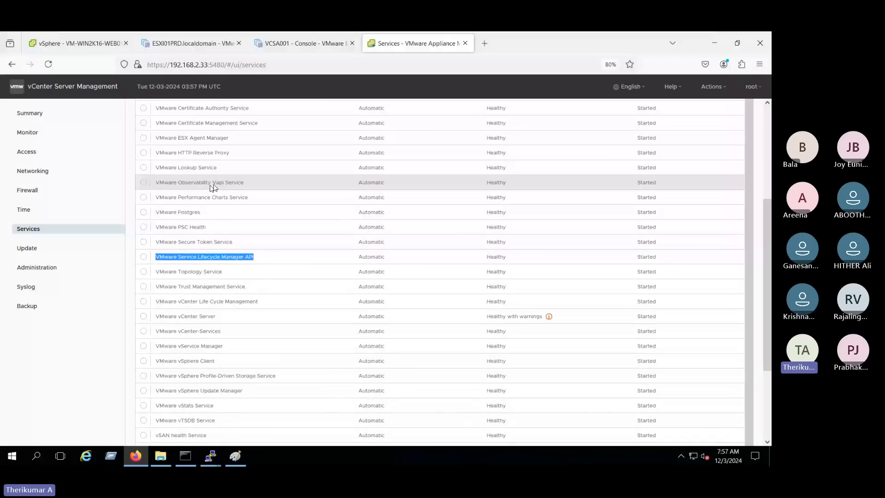
Examine further services, including vAPI Endpoint, VMware ESX Agent Manager, vSphere Client and vService Manager, through to the stopped ones
scroll(214, 188, up, 4)
drag(156, 237, 295, 239)
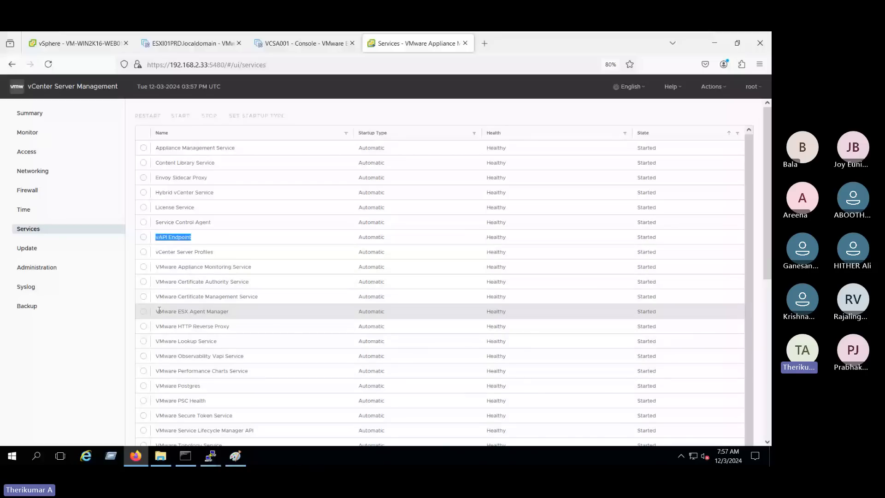
drag(159, 310, 288, 306)
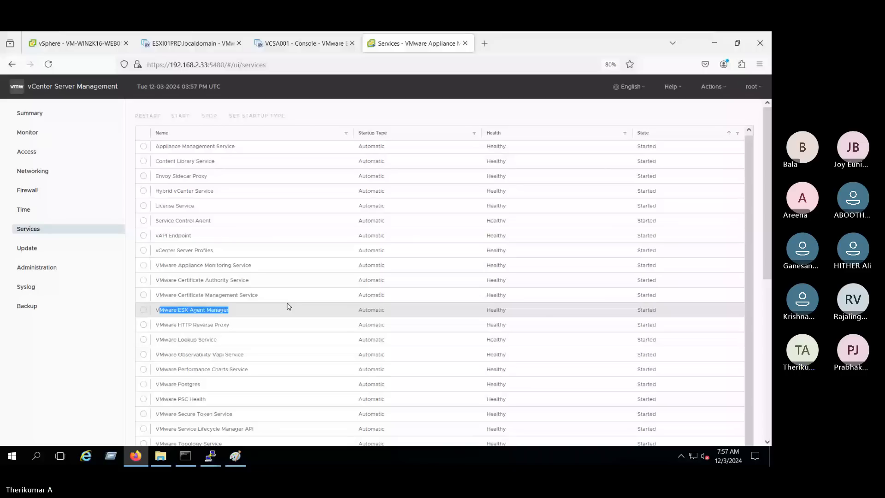
scroll(317, 293, down, 4)
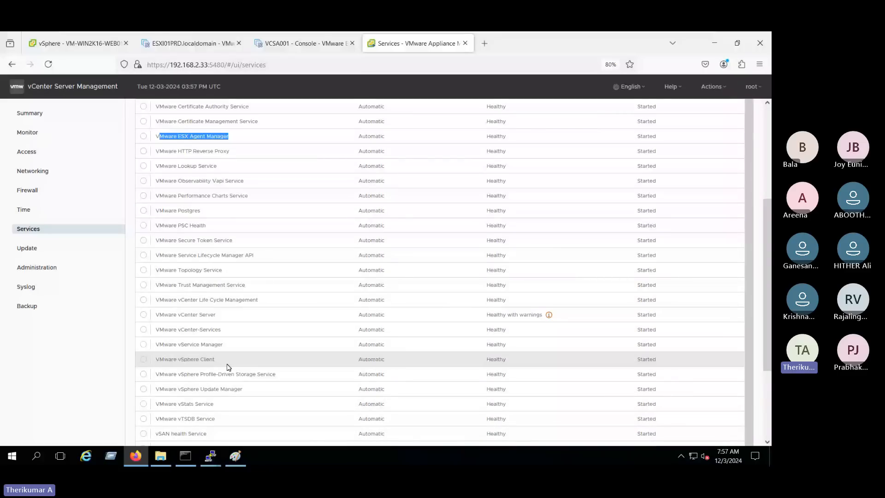
drag(220, 360, 157, 362)
drag(223, 344, 176, 345)
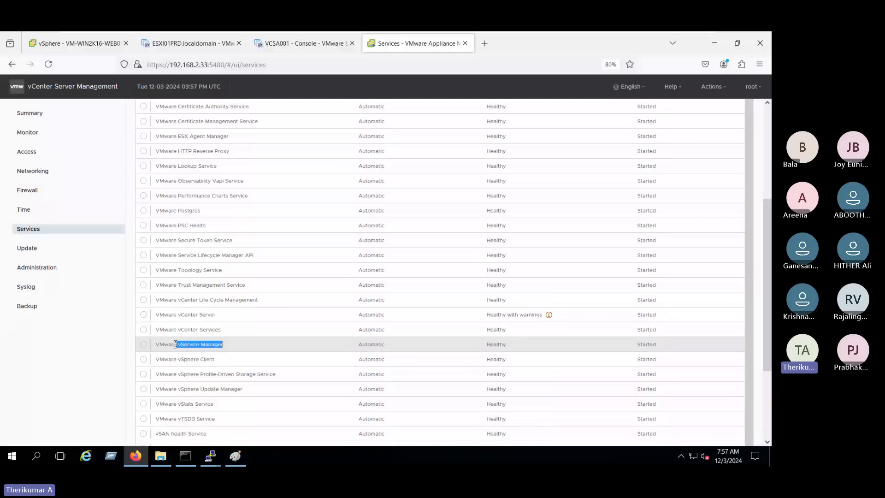
scroll(648, 312, down, 5)
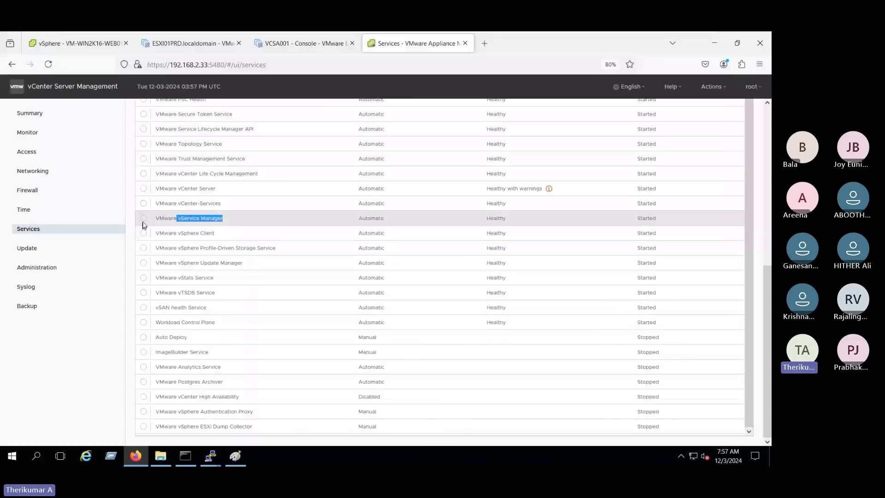
drag(767, 351, 767, 193)
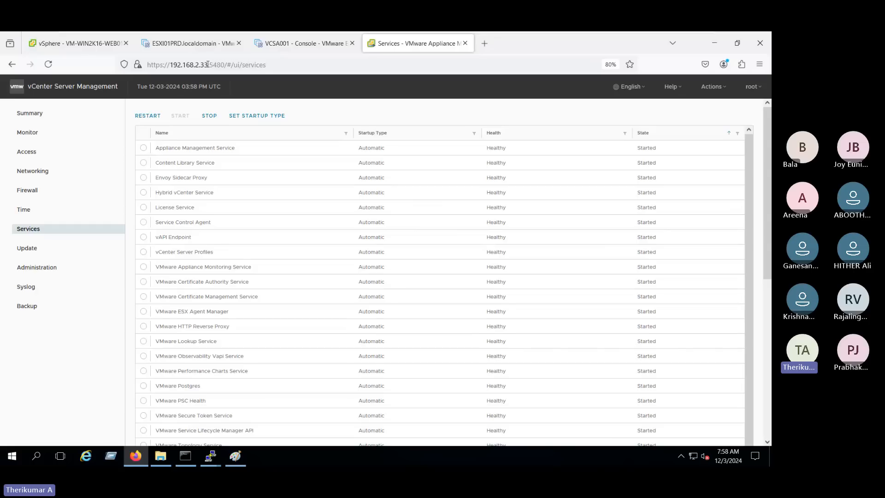
Copy the appliance's IP address and start a new PuTTY SSH session to 192.168.2.33 on port 22
drag(207, 65, 171, 65)
key(ctrl+c)
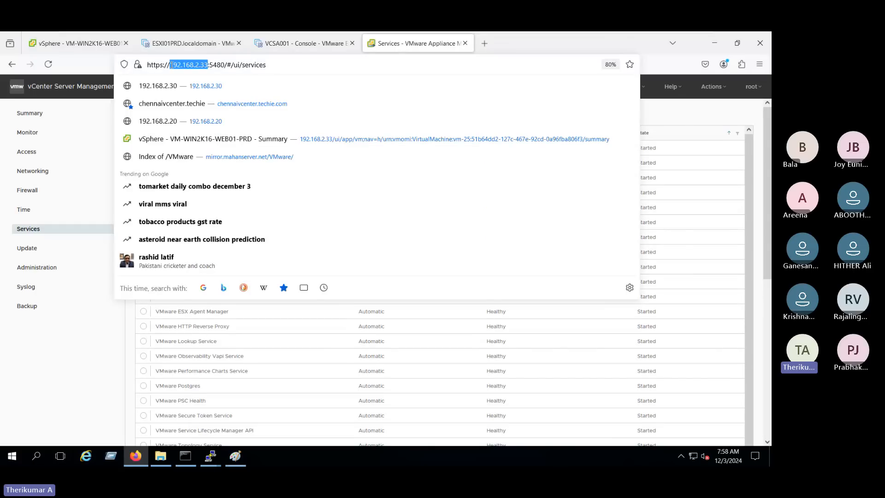
right_click(202, 459)
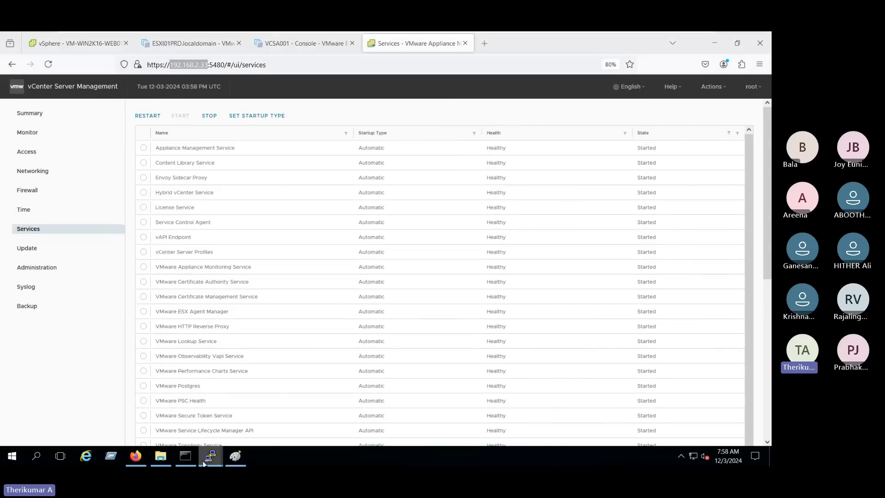
click(187, 397)
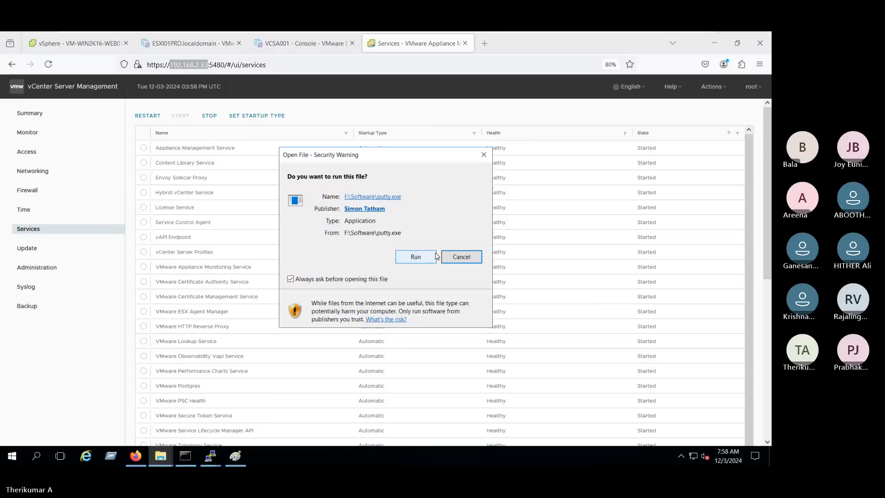
click(416, 256)
key(ctrl+v)
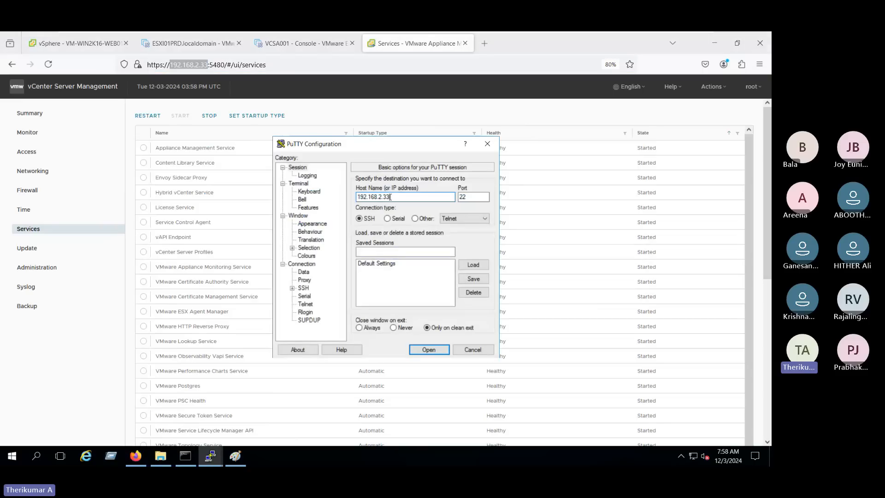
key(Return)
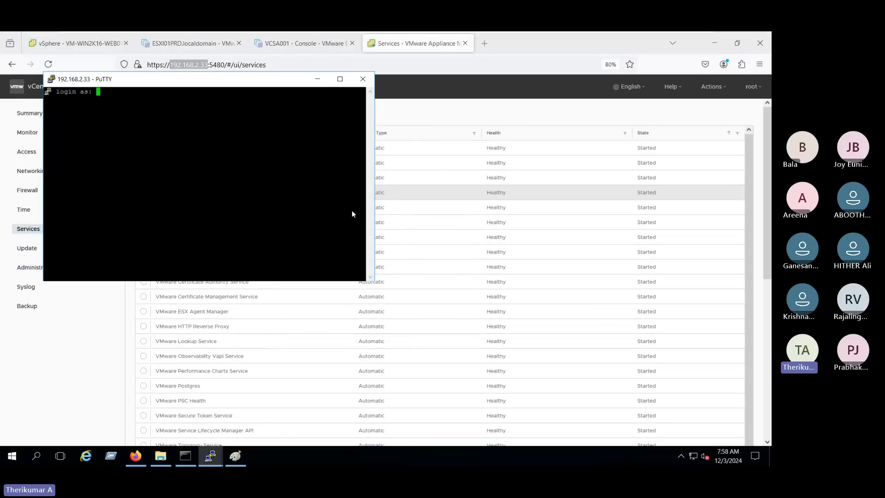
Log in to the SSH session as root with the account password and launch BASH with the shell command
text(r)
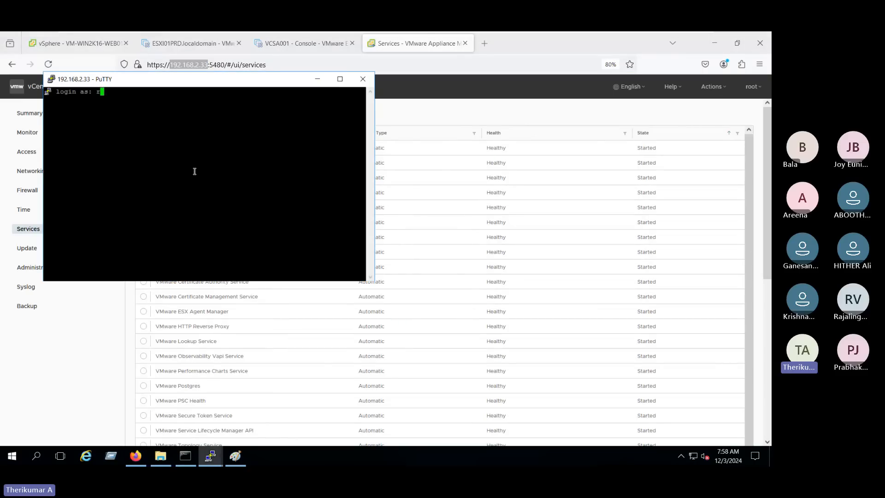
text(oot)
key(Return)
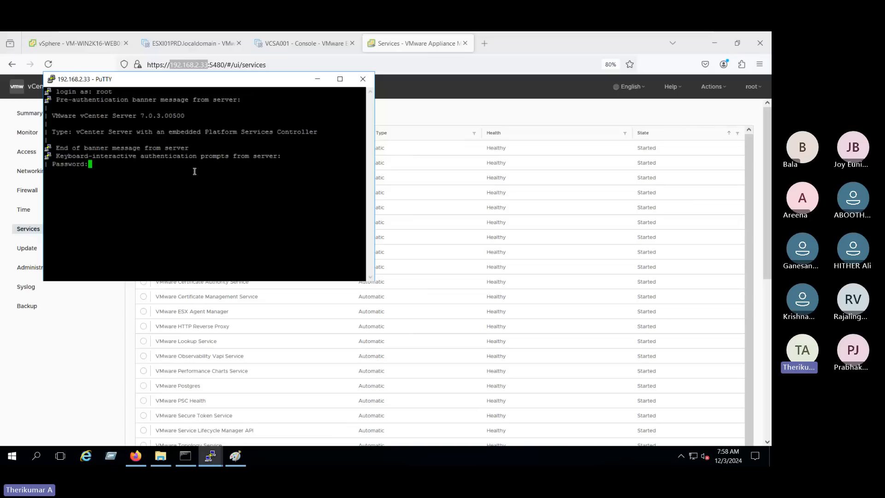
key(Return)
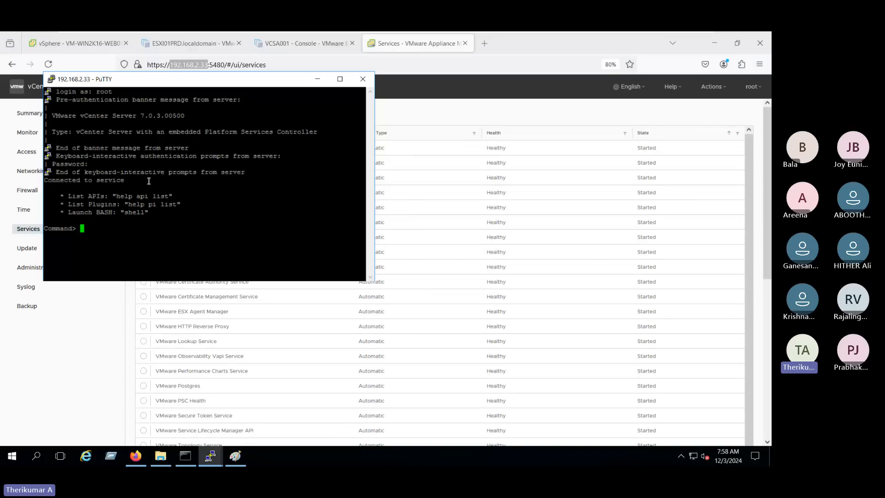
text(shell)
key(Return)
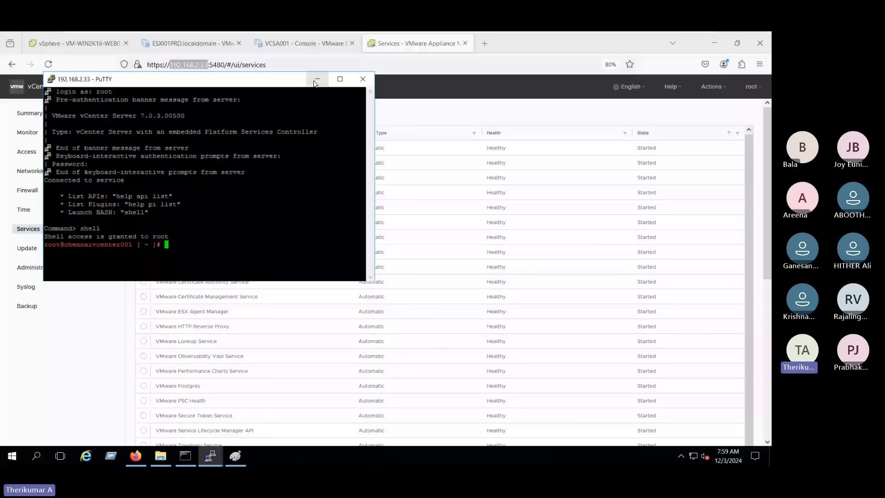
Switch back to the vSphere Client in Firefox and open its Administration area
click(74, 52)
click(12, 102)
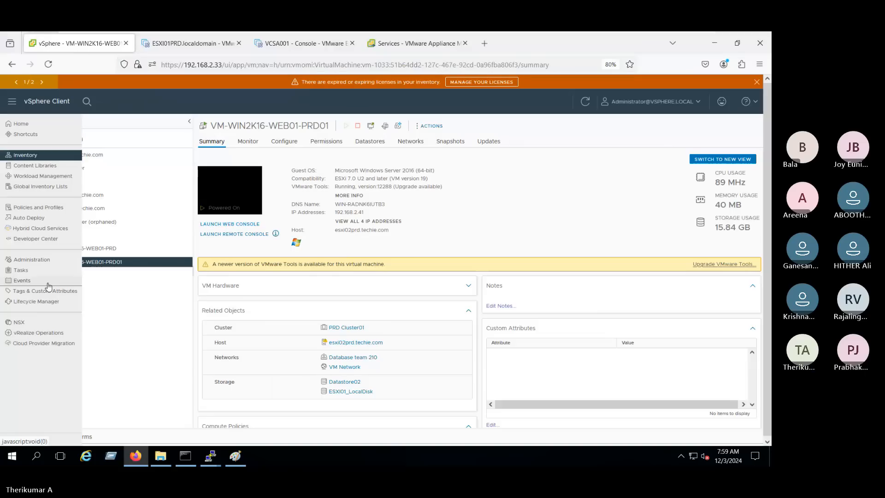
click(37, 260)
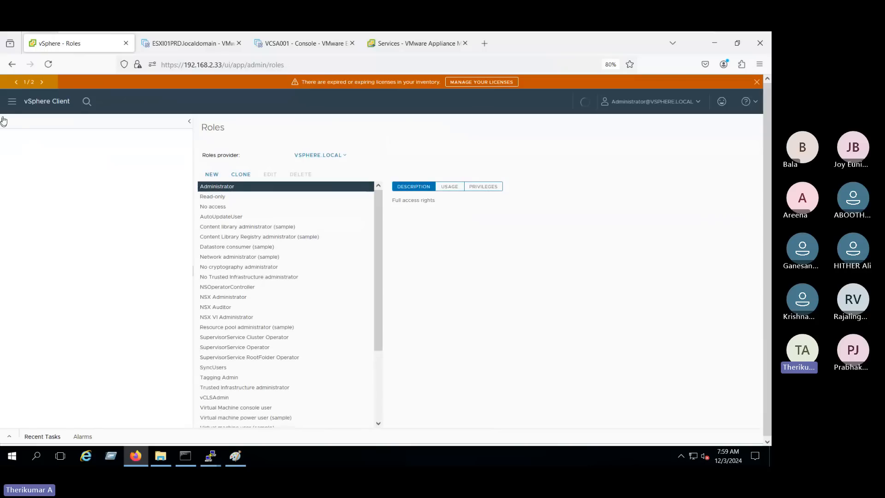
Open the vCenter inventory in the vSphere Client, and revisit the VCSA001 console and the appliance management Summary page
click(12, 101)
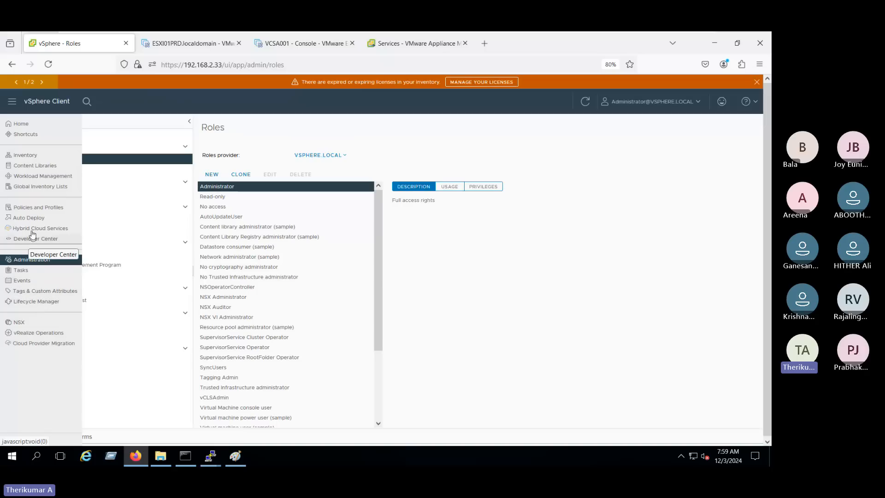
click(25, 156)
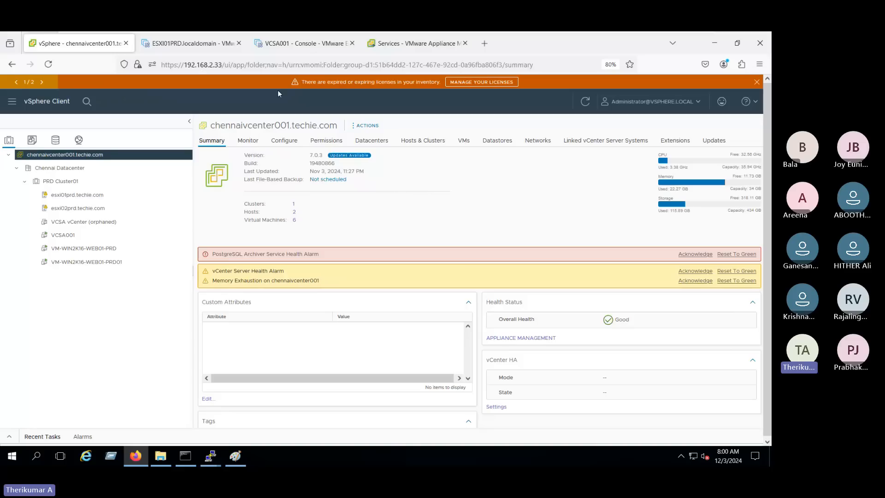
click(306, 52)
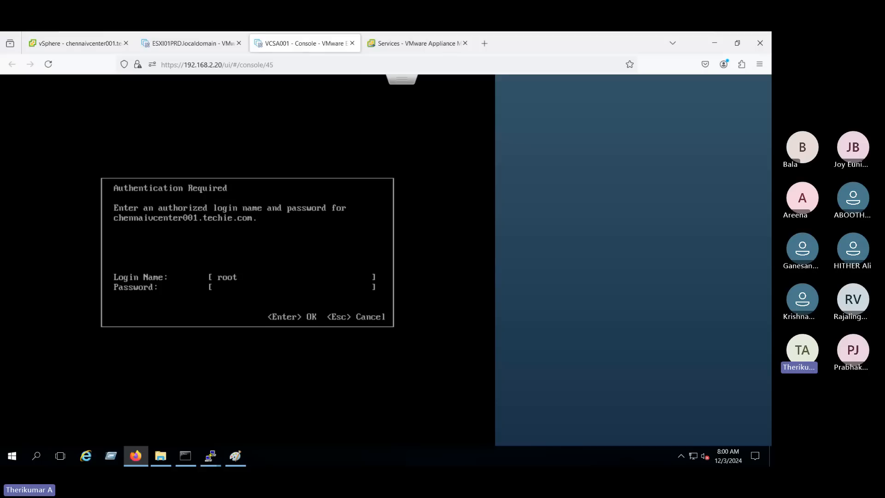
click(429, 44)
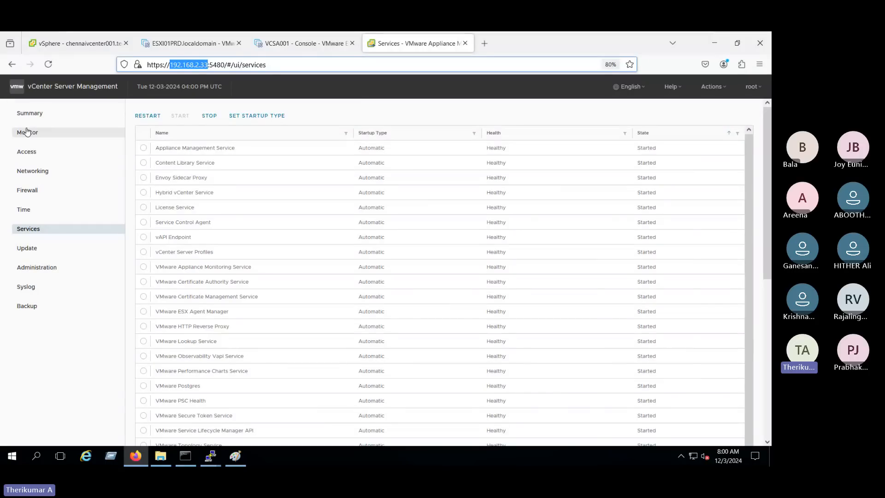
click(30, 113)
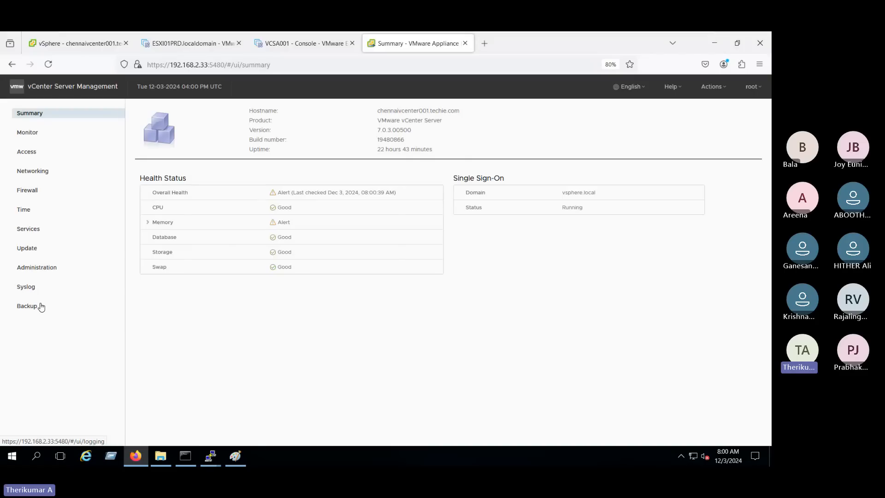
In the appliance's Administration page, set Password expires to No and save the password expiration settings
click(36, 267)
drag(148, 223, 408, 231)
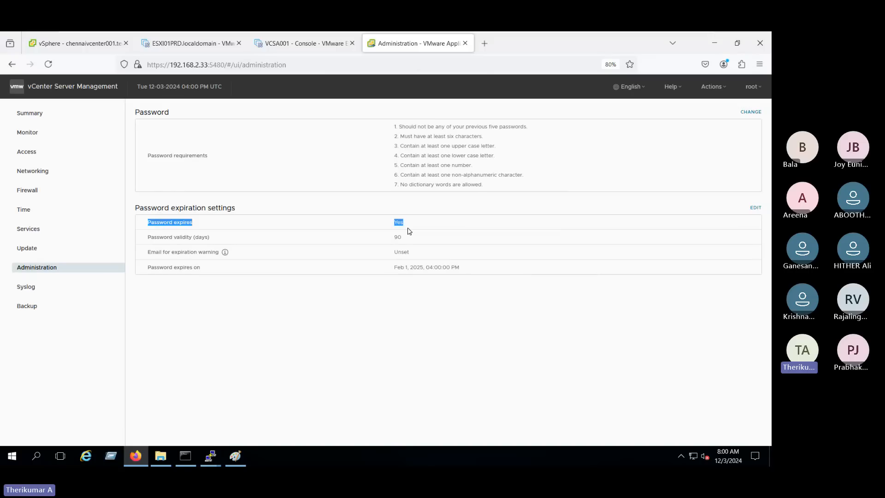
click(756, 208)
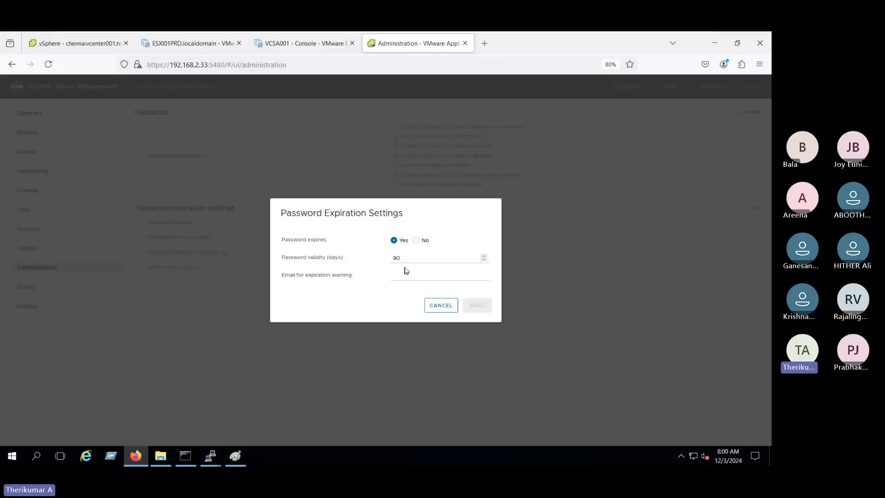
triple_click(302, 241)
click(416, 240)
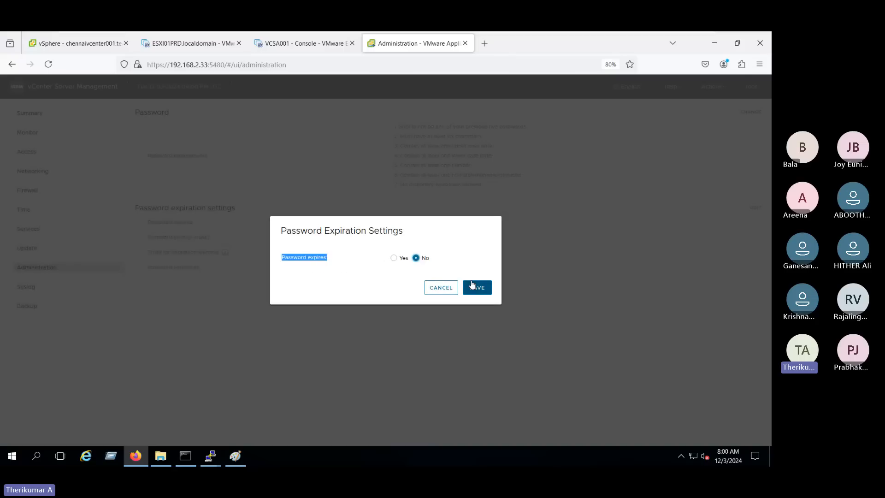
click(475, 286)
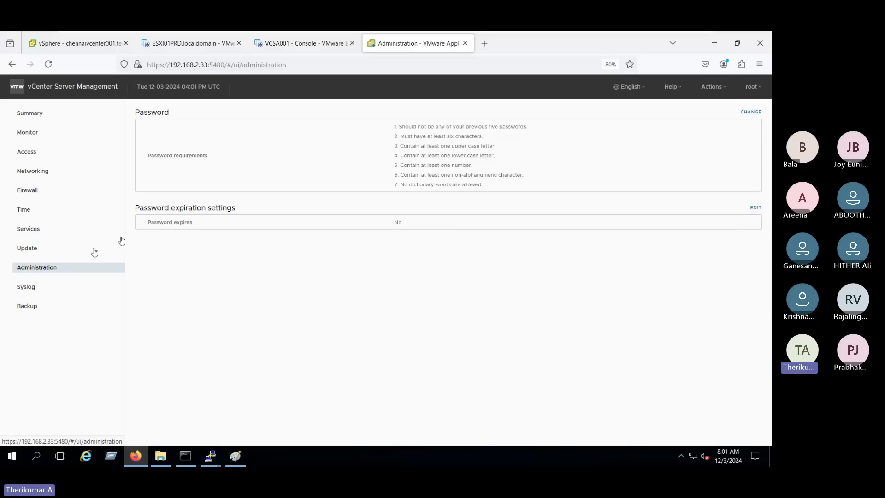
drag(140, 208, 734, 206)
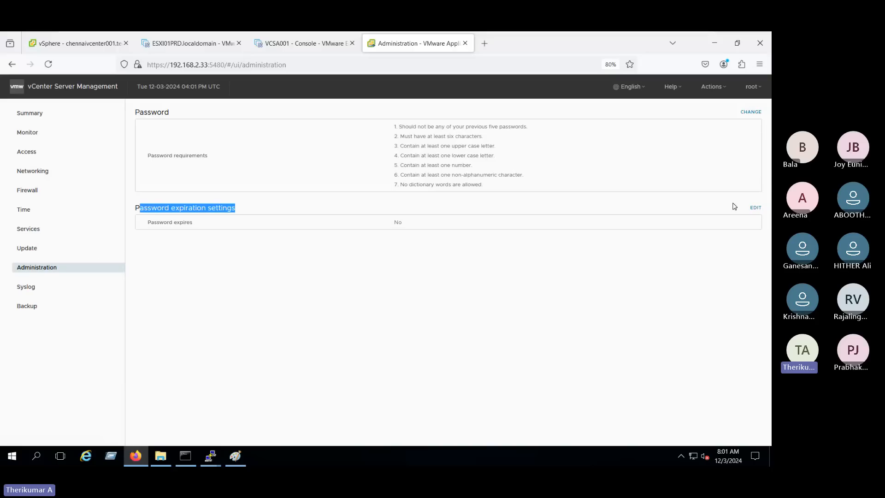
click(755, 207)
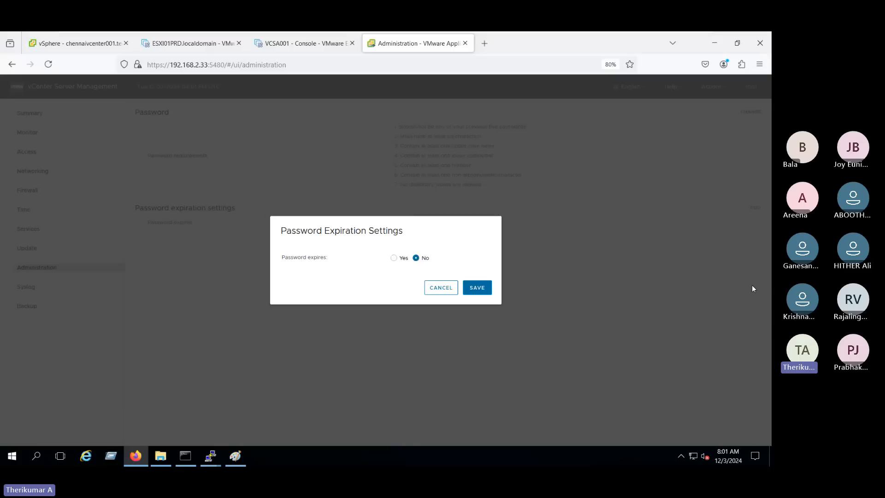
click(392, 259)
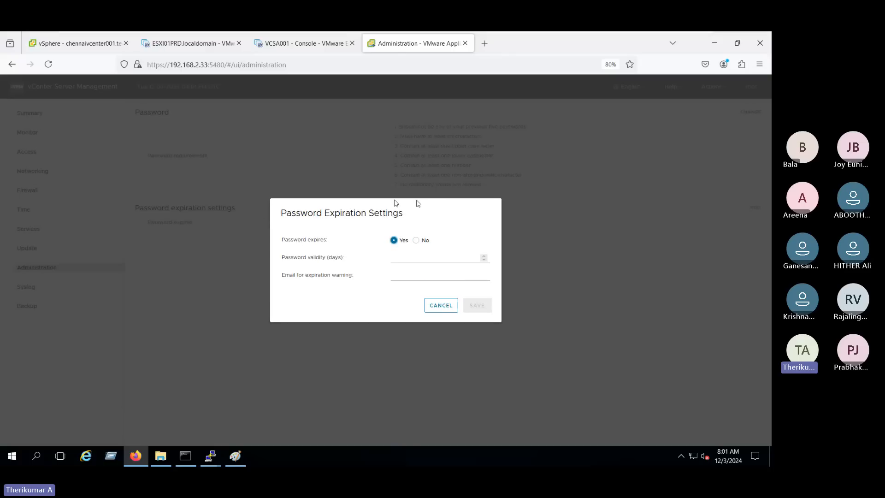
click(441, 306)
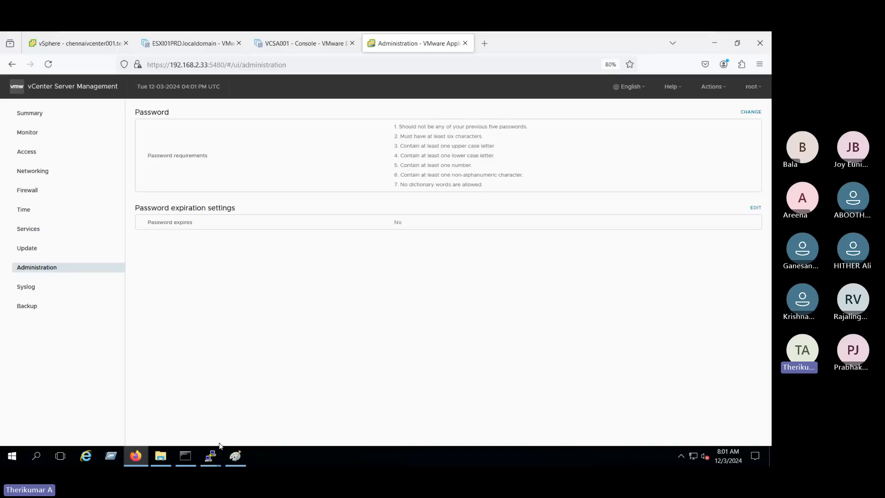
Switch to the 192.168.2.33 PuTTY session, run df -h and review the filesystem listing in a maximized window
mouse_move(215, 452)
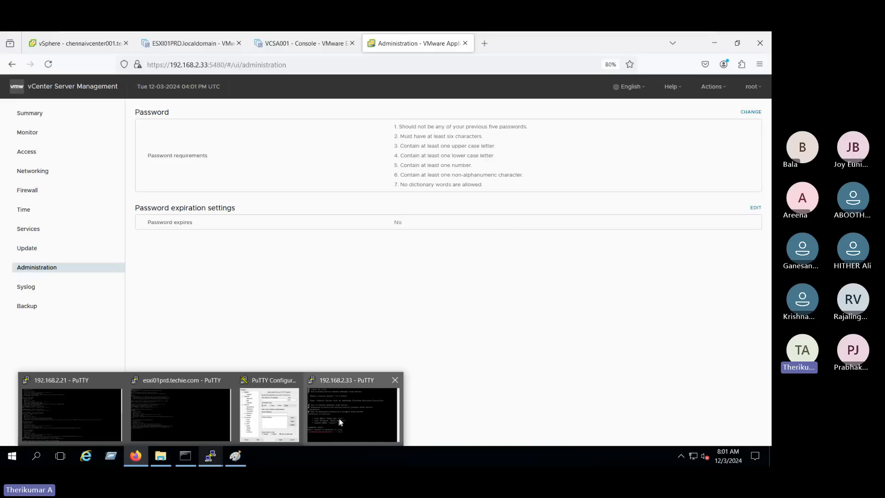
click(340, 421)
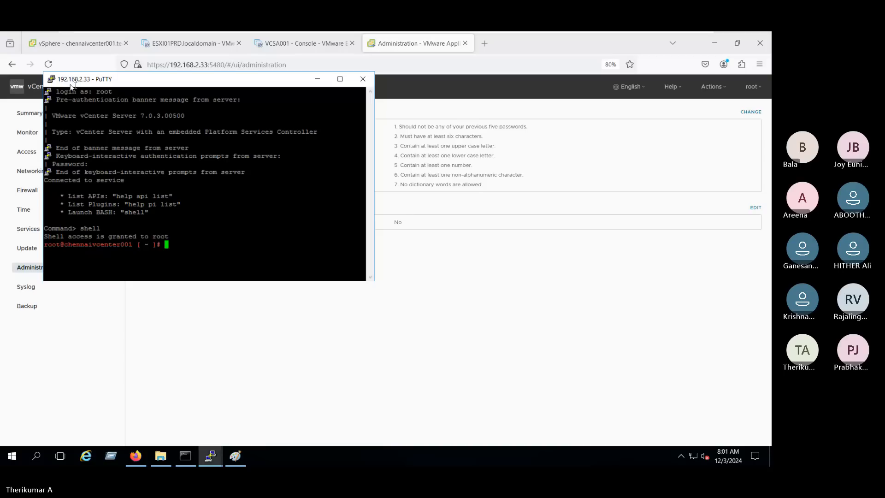
text(df )
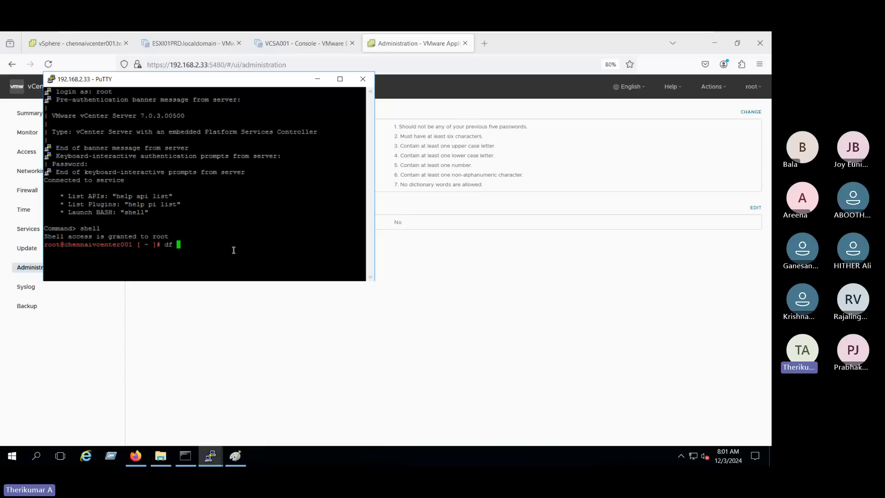
text(-h)
key(Return)
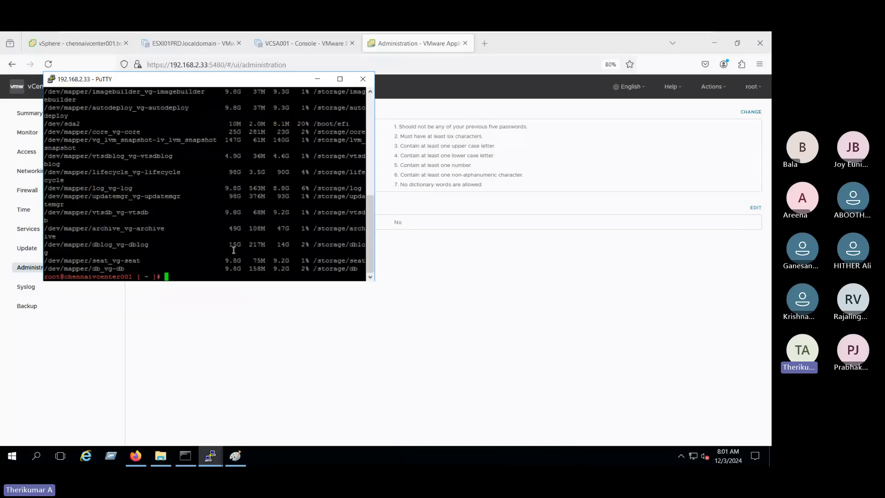
click(340, 79)
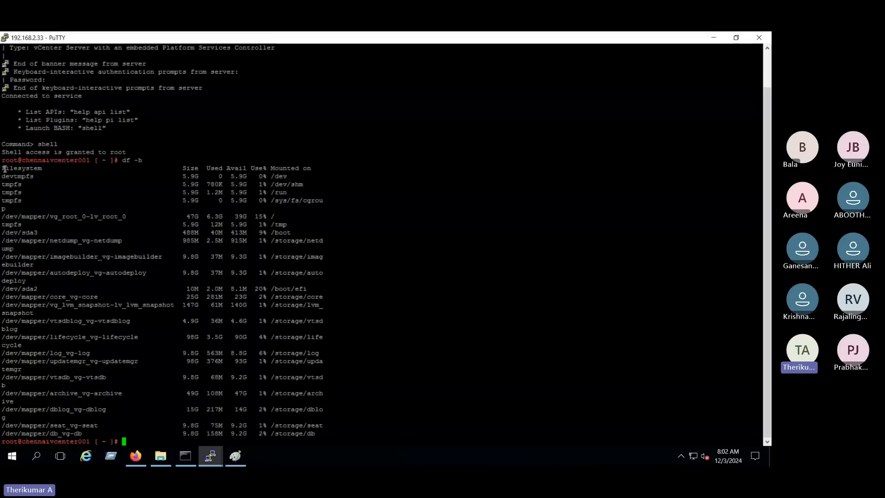
drag(3, 169, 415, 430)
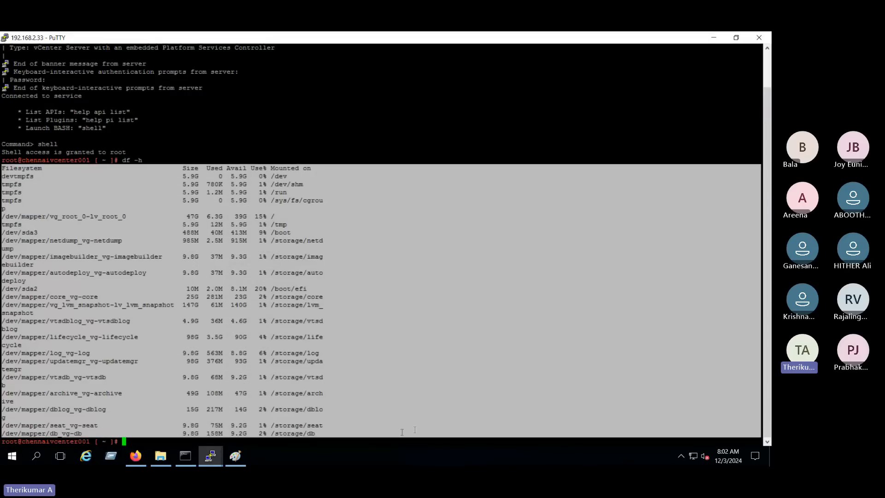
click(373, 276)
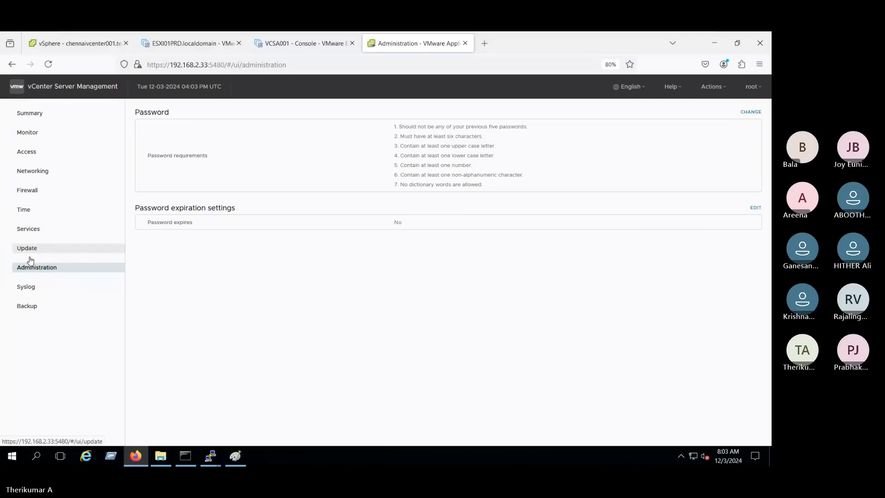
Return to the vCenter Server Management site in Firefox and bring up the Monitor page's disk utilization list, highlighting Hard disk 1
click(26, 286)
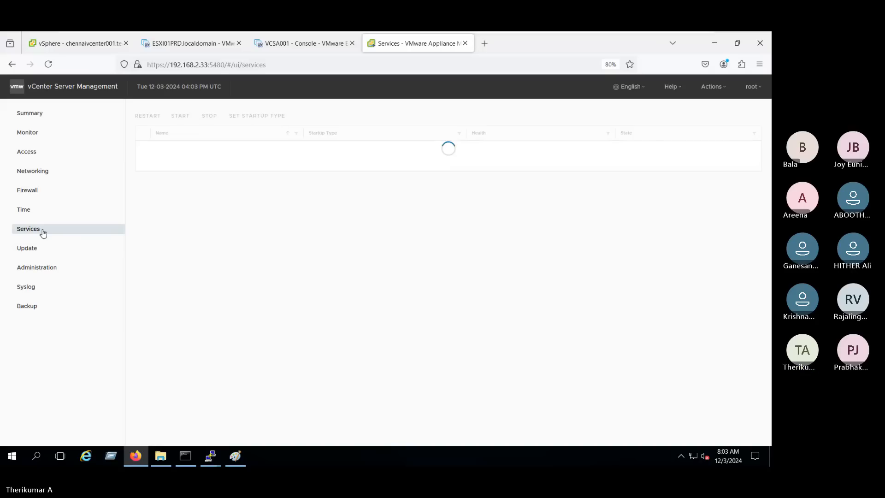
click(29, 113)
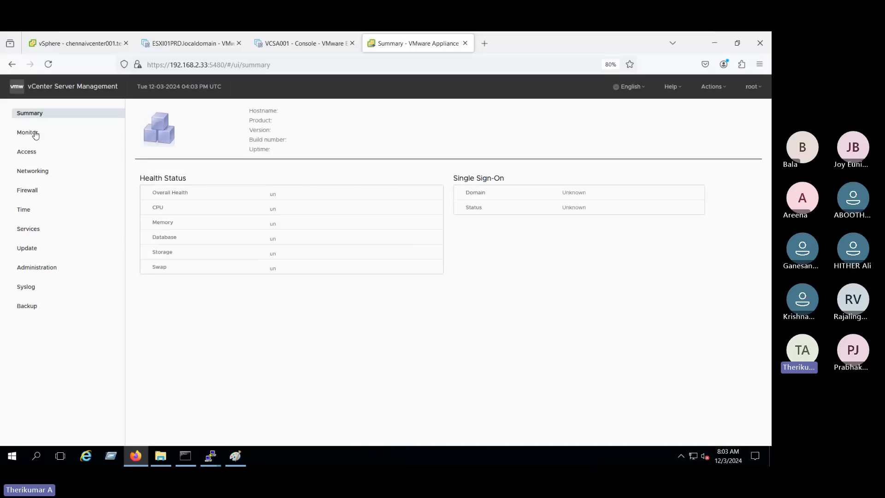
click(38, 137)
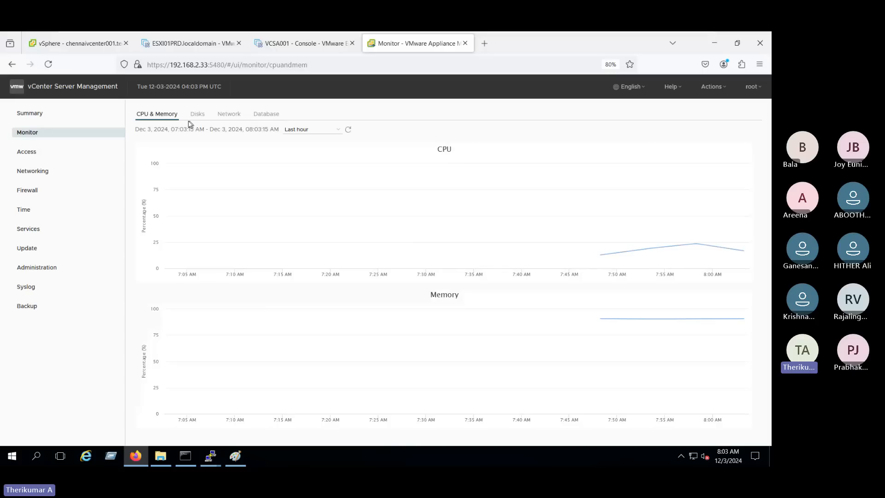
click(194, 117)
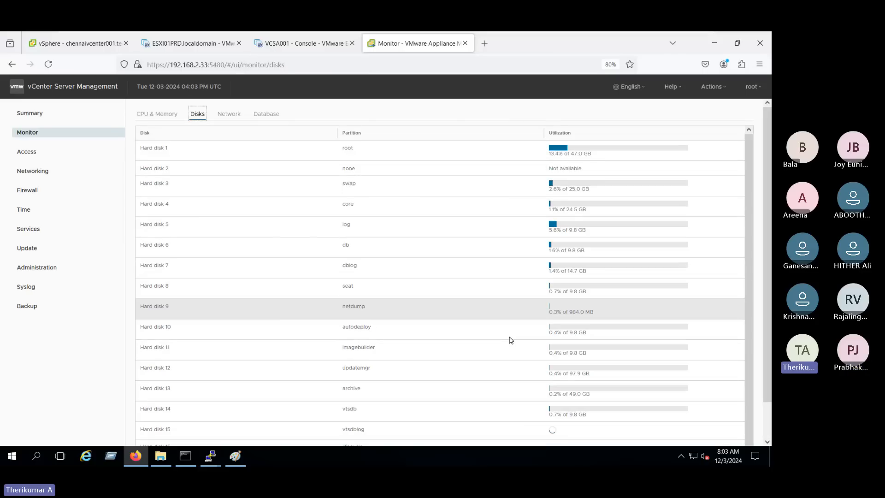
triple_click(145, 150)
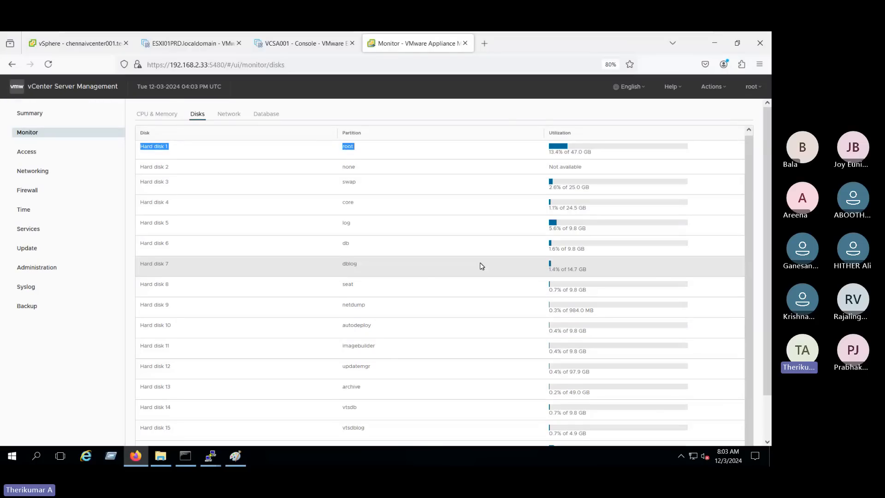
Compare the appliance's monitored disk partitions with the df -h output in the 192.168.2.33 PuTTY session, and return to Firefox
scroll(480, 266, down, 2)
mouse_move(206, 461)
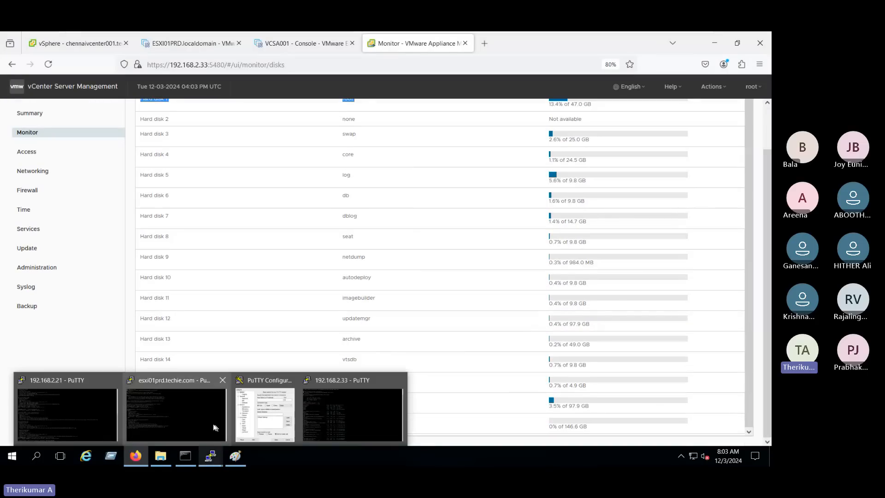
click(340, 422)
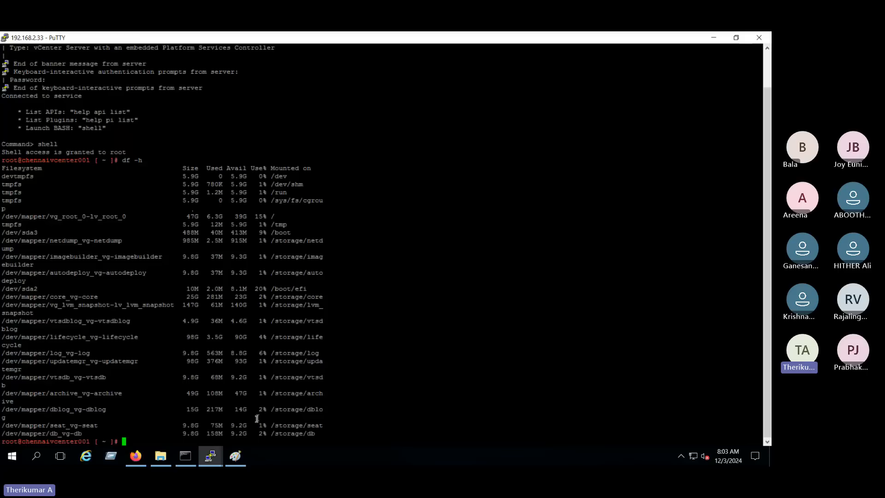
click(136, 457)
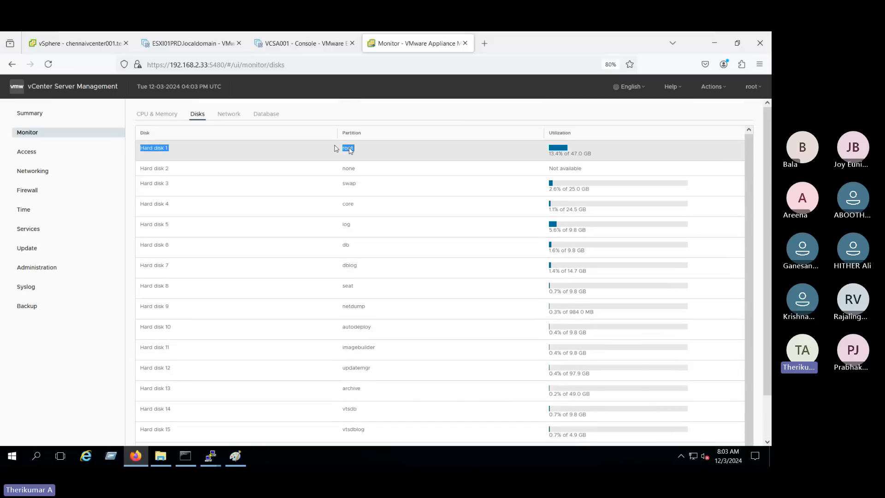
Examine the partitions and utilization of Hard disk 1 through Hard disk 17, including the core partition
click(433, 114)
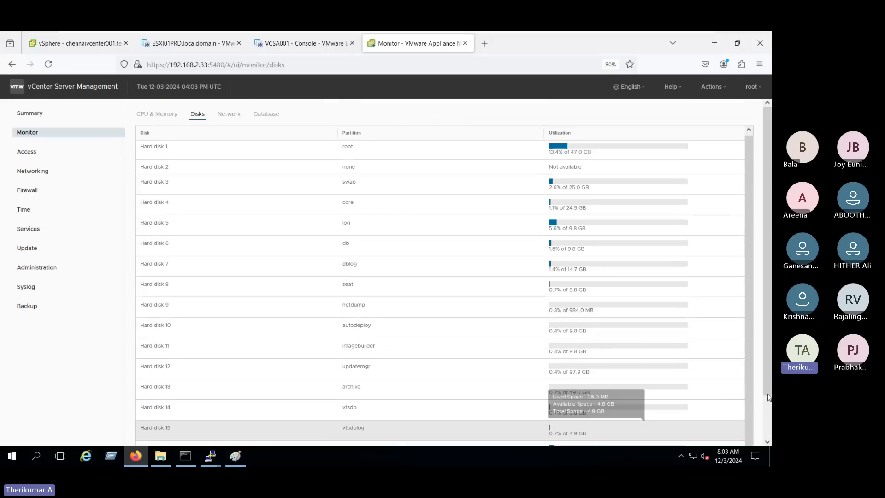
scroll(549, 392, down, 2)
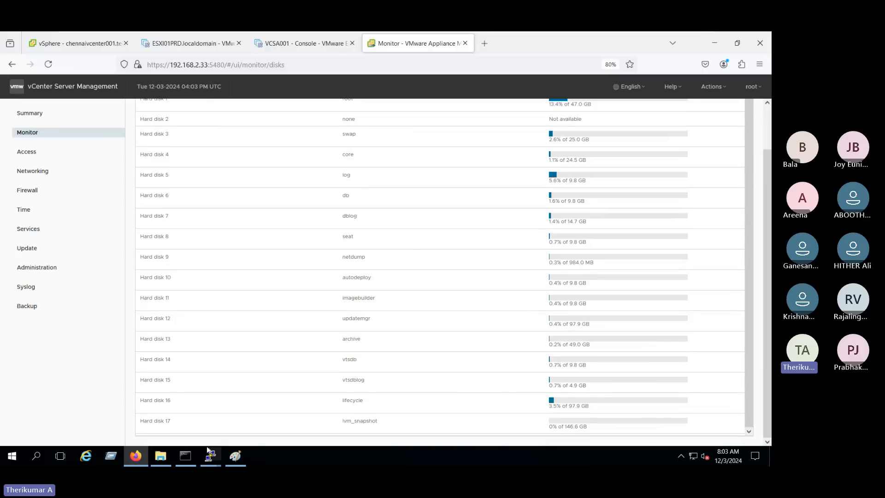
drag(138, 426, 172, 424)
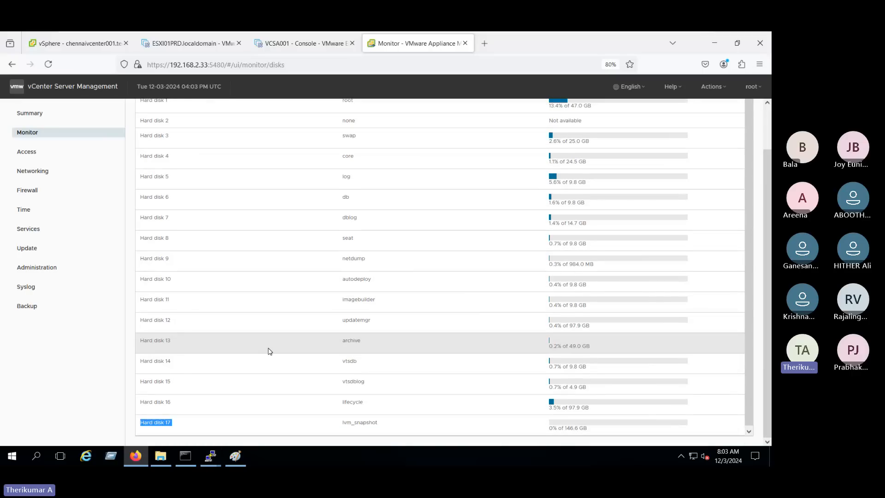
scroll(704, 234, up, 2)
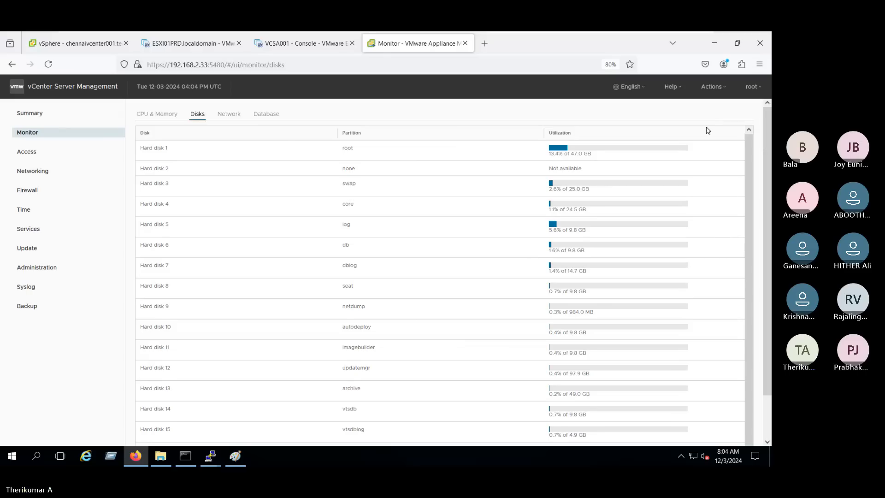
drag(768, 287, 768, 335)
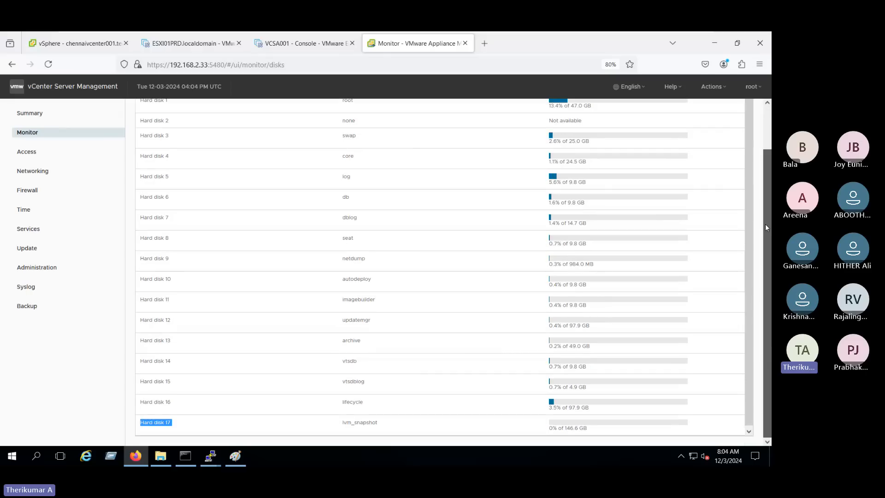
drag(765, 223, 765, 180)
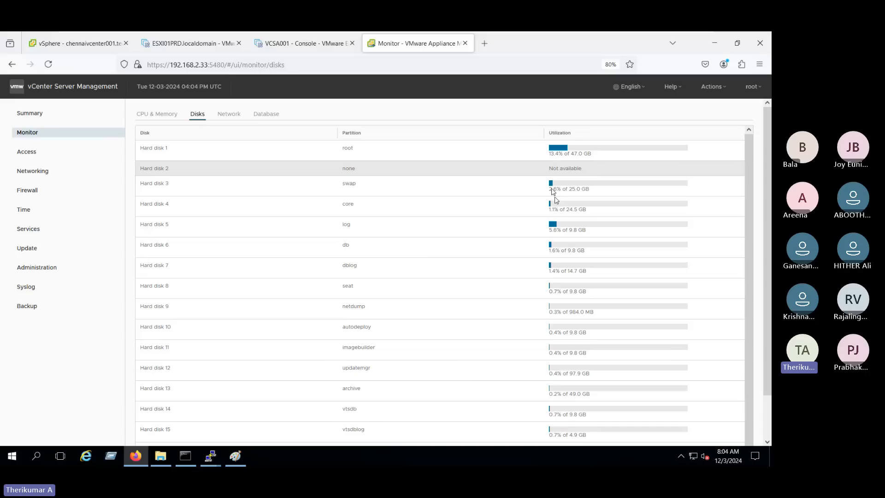
drag(550, 210, 583, 209)
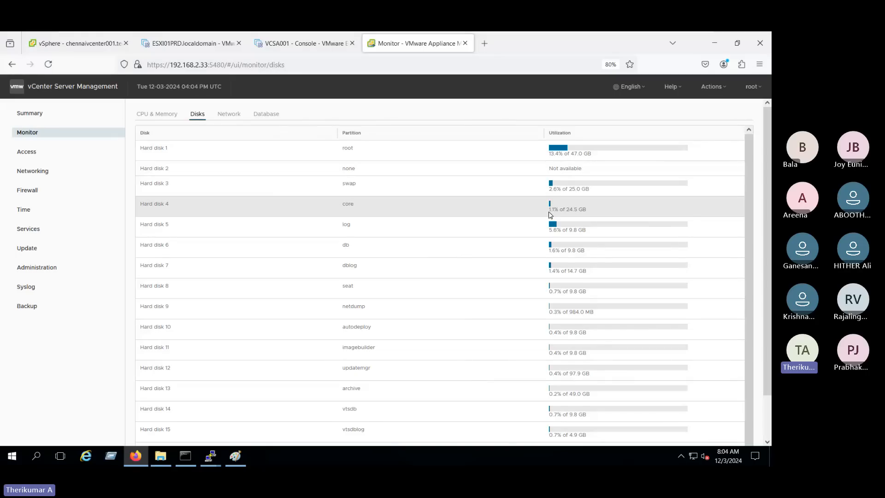
Compare Hard disk 1's root partition and the other monitored disks with the df -h output in the 192.168.2.33 PuTTY session, and return to Firefox
mouse_move(573, 153)
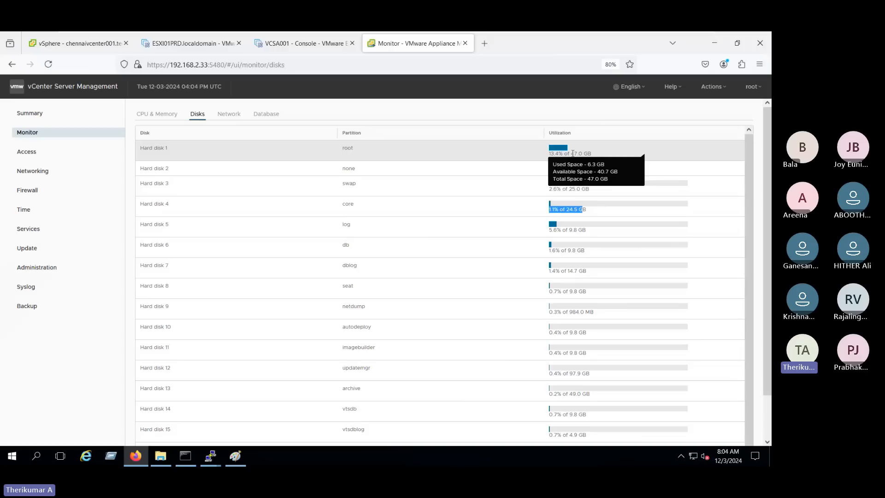
drag(572, 153, 592, 153)
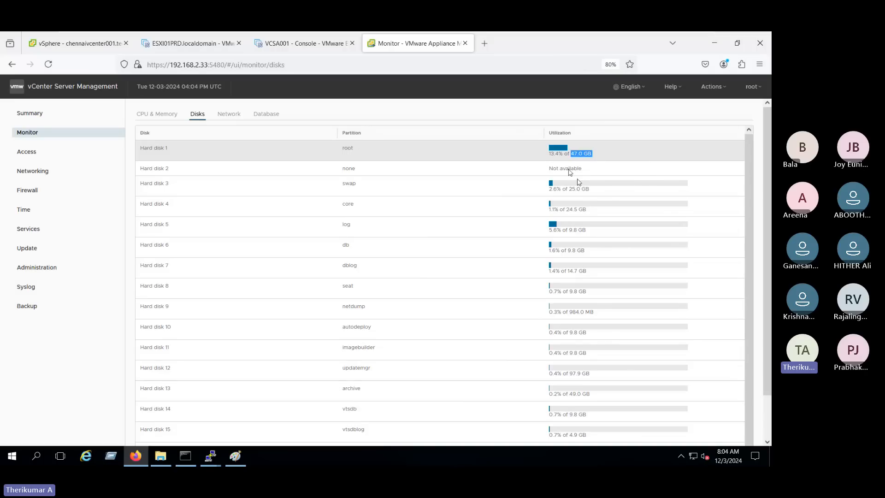
scroll(595, 280, down, 2)
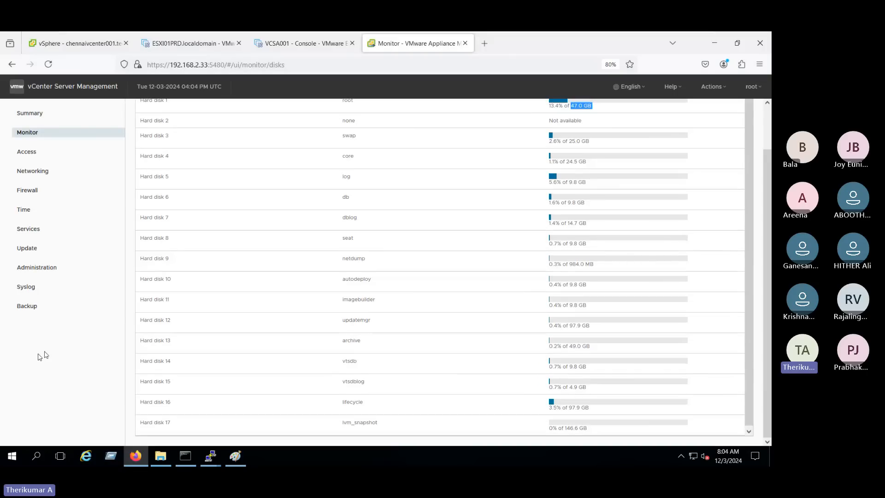
scroll(29, 145, up, 2)
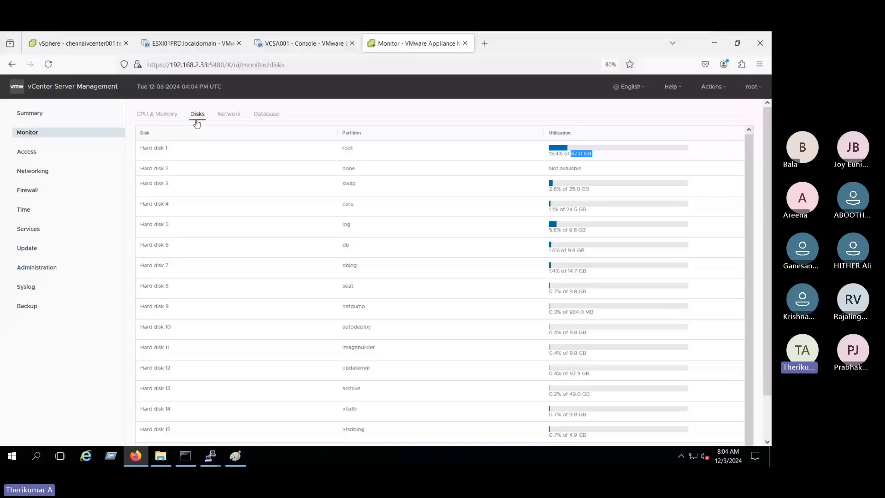
click(210, 456)
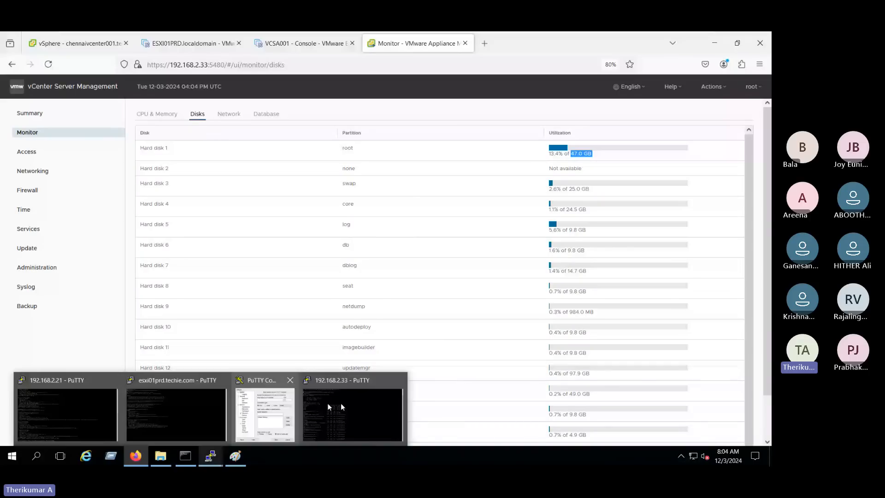
click(341, 403)
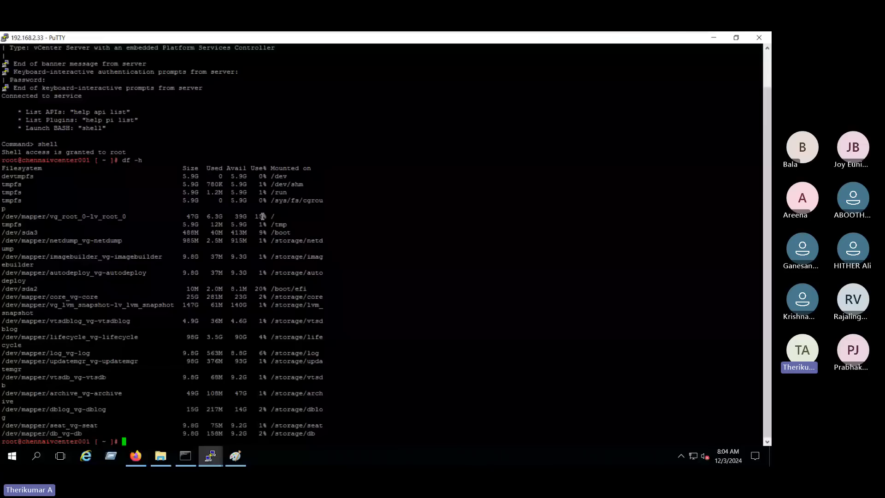
key(alt+Tab)
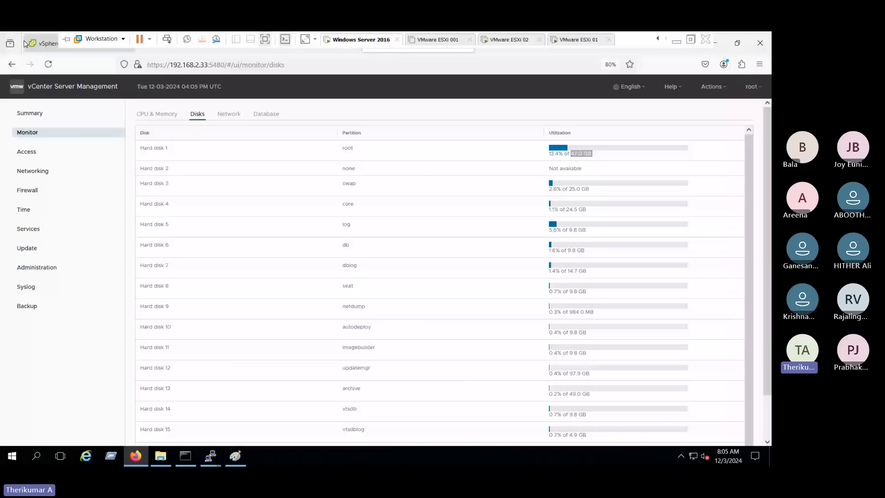
Switch to the ESXi Host Client at 192.168.2.20 and open the settings of the VCSA001 virtual machine for editing
click(28, 43)
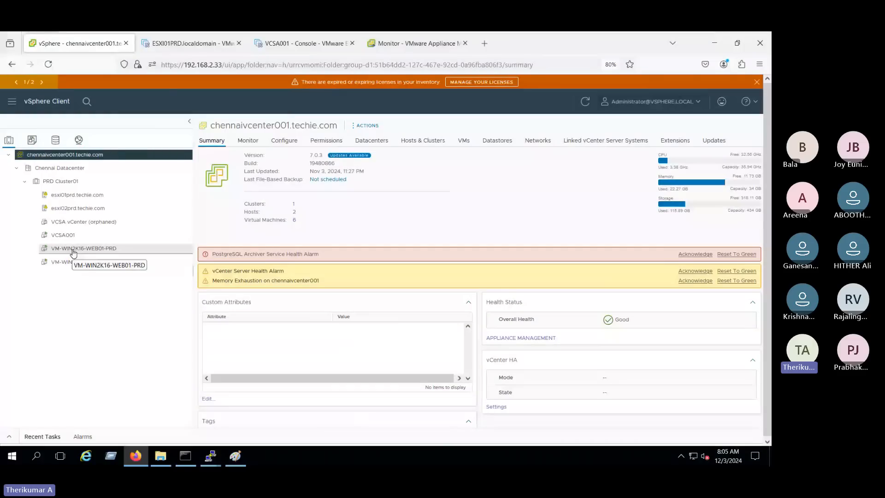
click(187, 43)
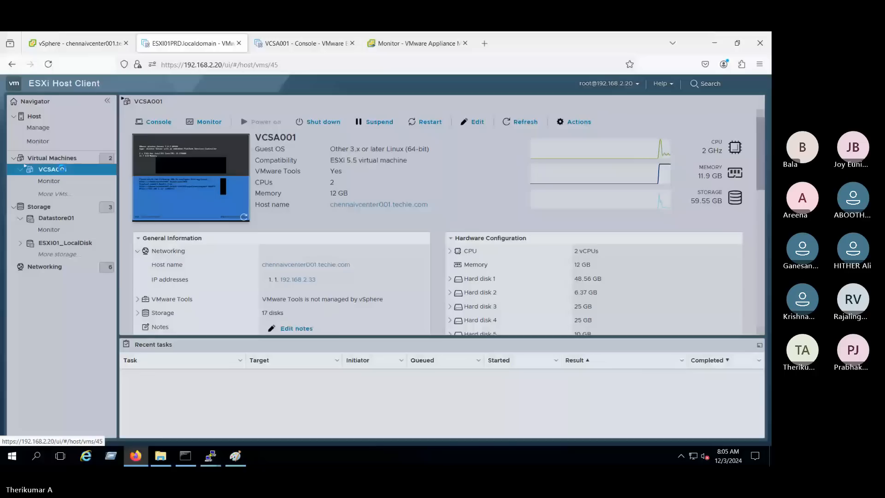
right_click(53, 169)
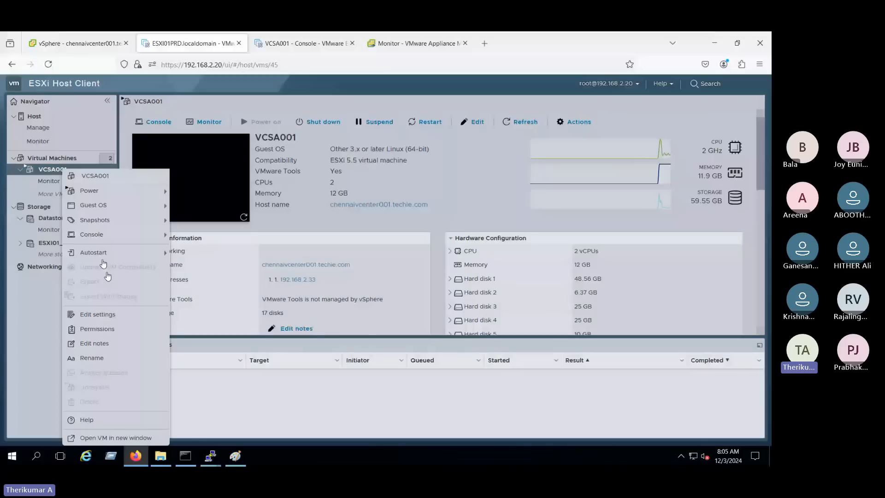
click(98, 314)
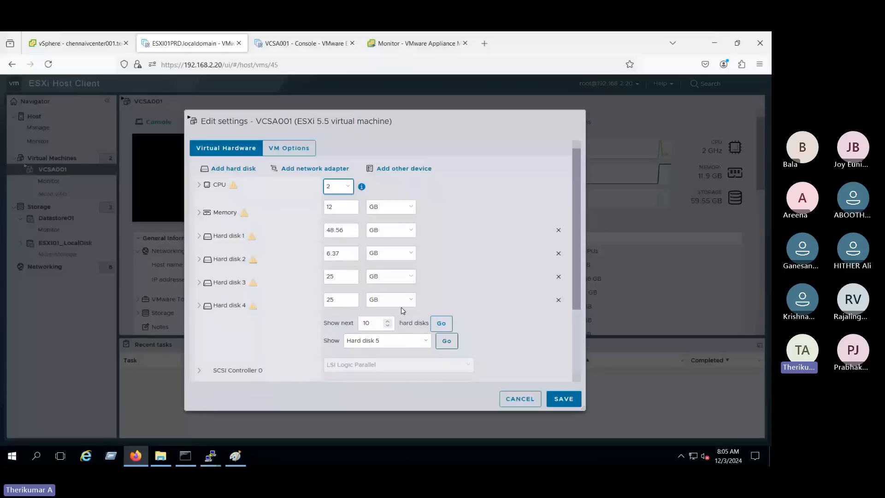
Examine VCSA001's virtual hard disks, expanding Hard disk 4 to view its type, disk file, controller location and disk mode
click(353, 225)
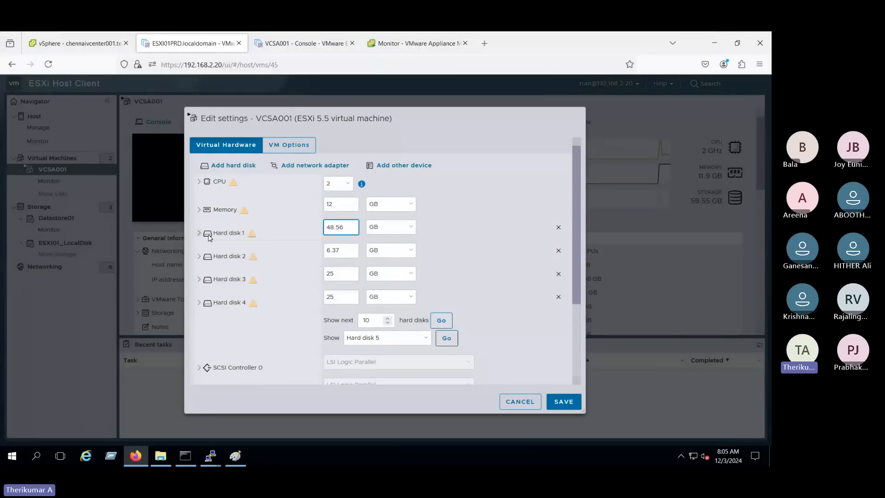
click(207, 234)
click(208, 234)
click(200, 304)
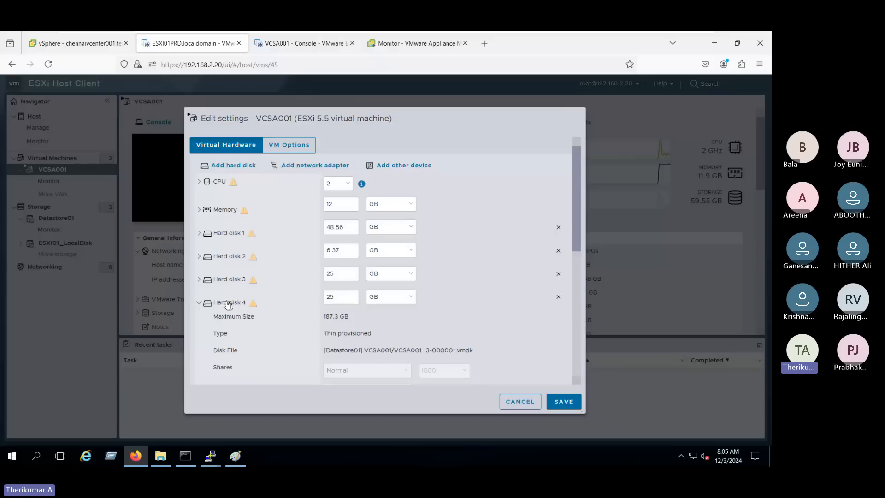
click(199, 305)
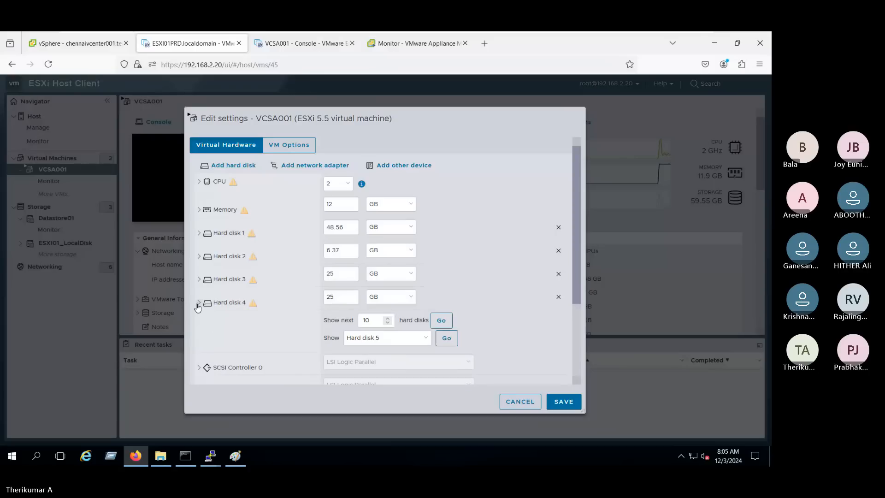
click(198, 305)
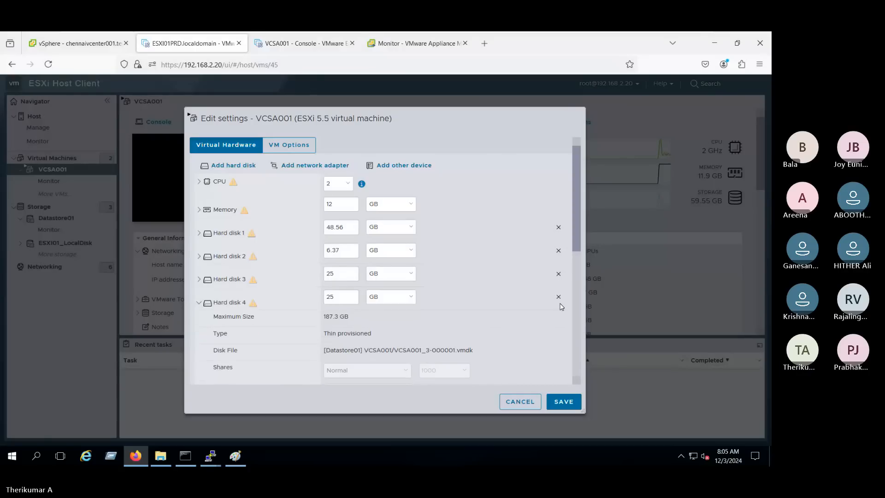
scroll(563, 295, down, 3)
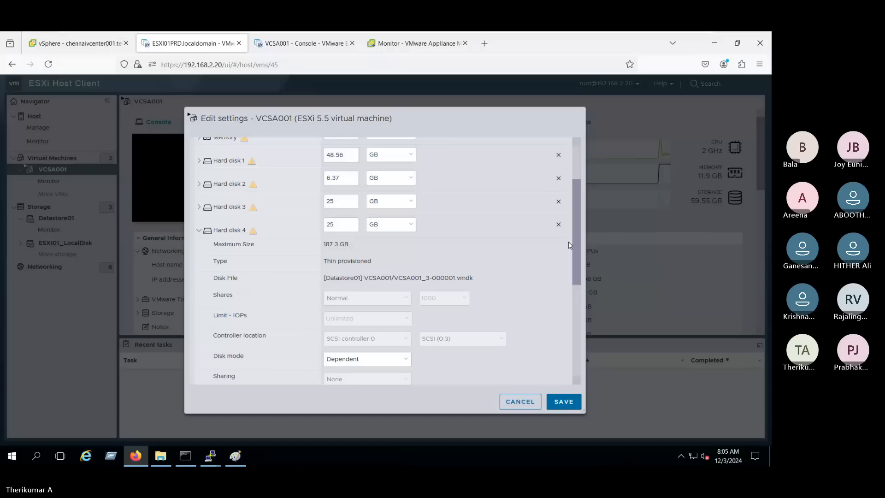
drag(576, 240, 584, 163)
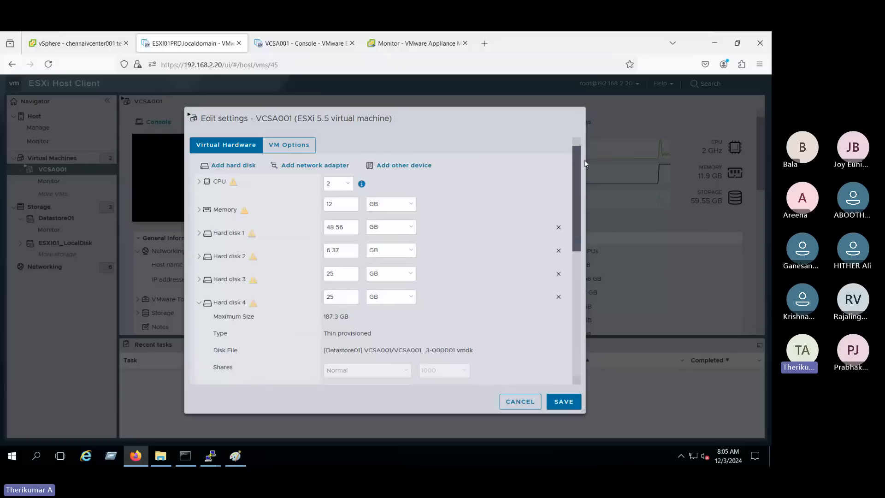
Review VCSA001's memory and Hard disk 1 size fields, and close the settings without saving
click(343, 203)
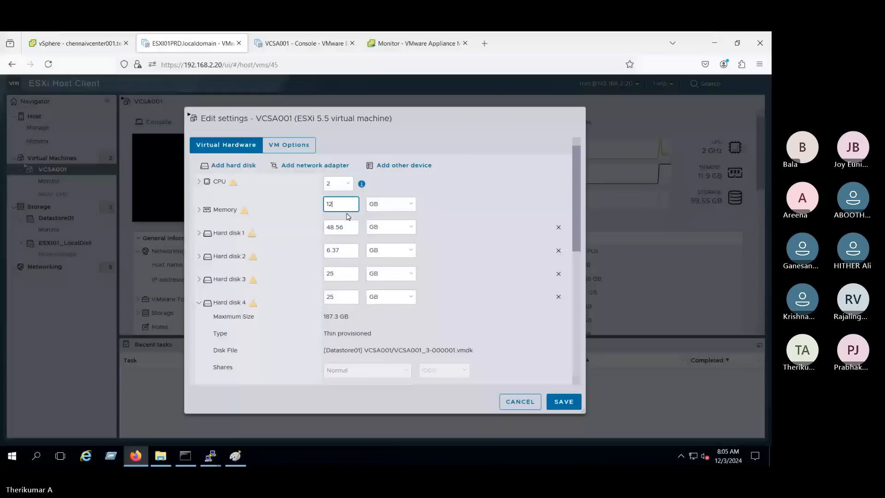
click(199, 235)
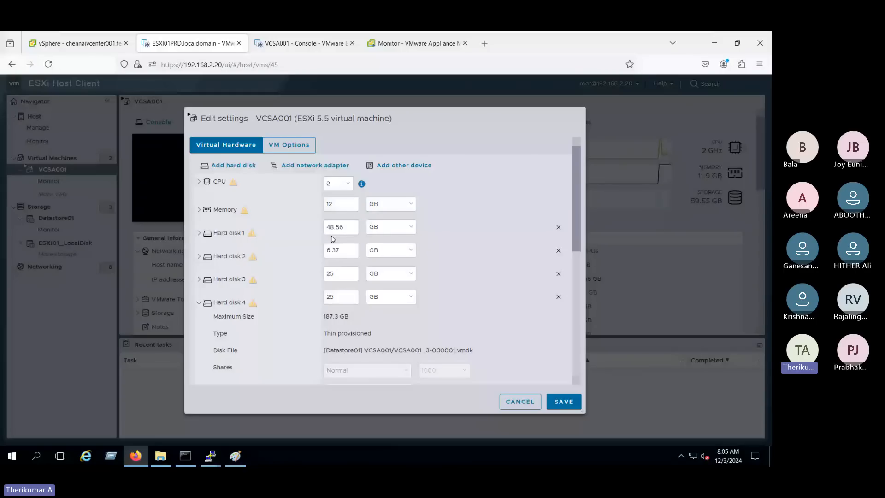
click(356, 231)
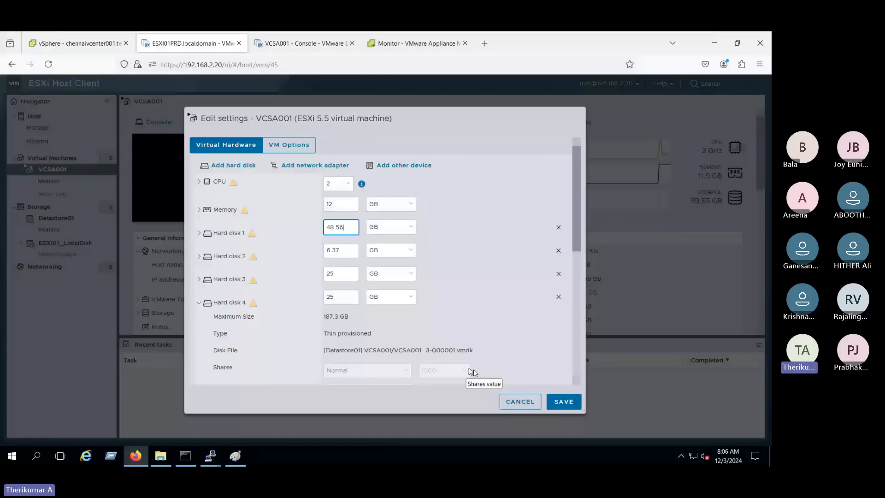
click(515, 402)
Reopen VCSA001's settings and view the port groups available for Network Adapter 1, leaving VM Network selected
right_click(52, 171)
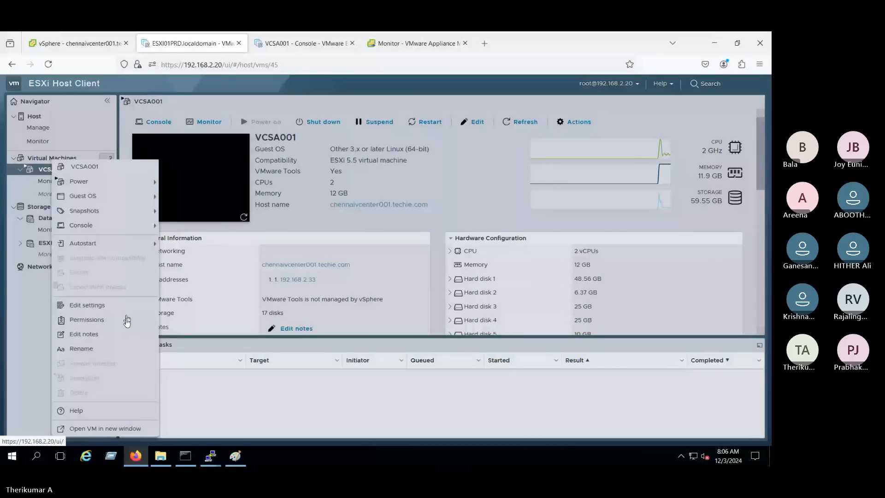
click(87, 305)
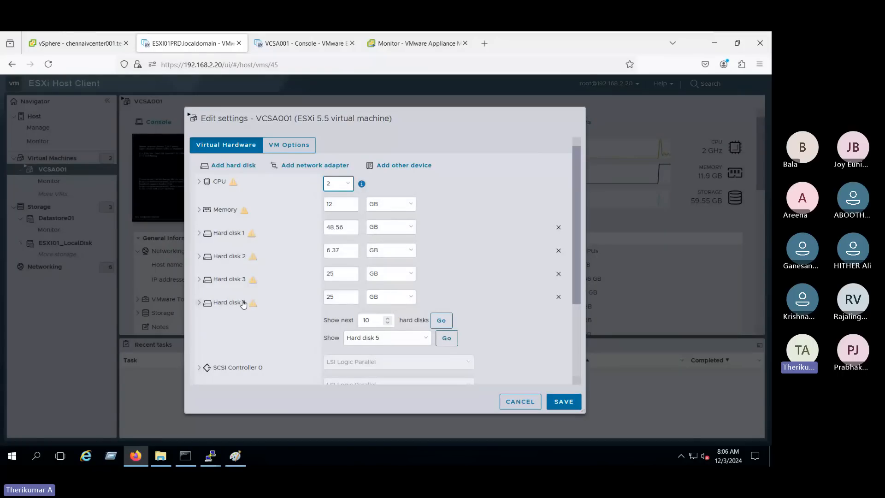
scroll(243, 303, down, 2)
click(379, 328)
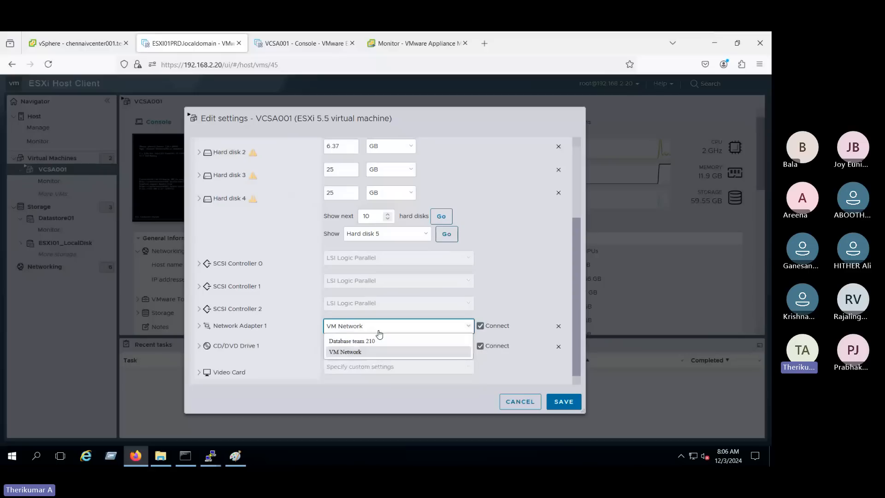
click(360, 330)
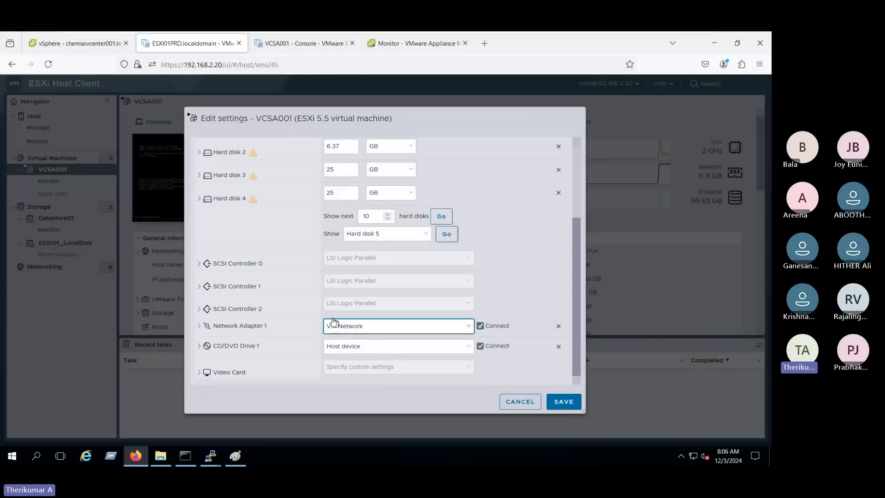
click(468, 327)
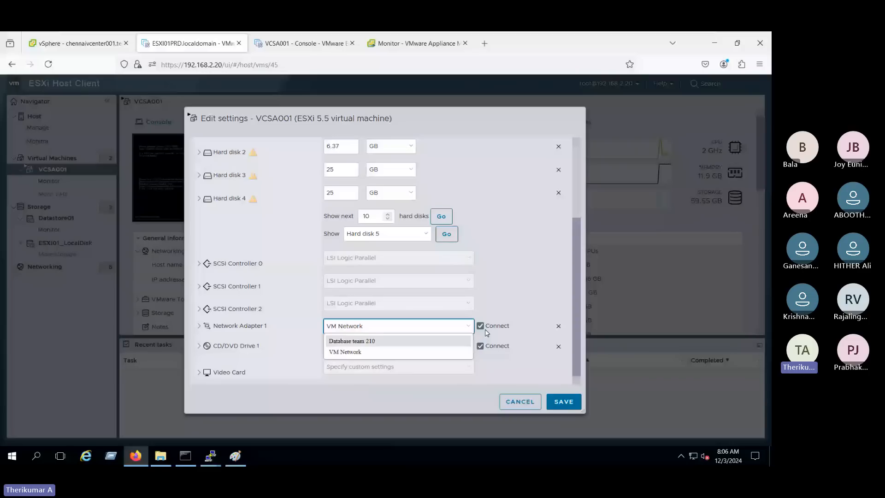
click(447, 121)
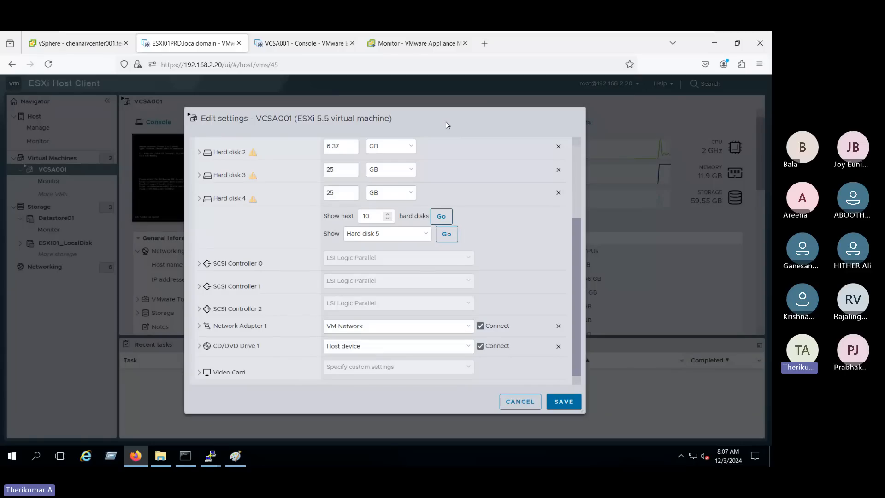
Launch Server Manager and open DNS Manager from its administrative tools
click(19, 459)
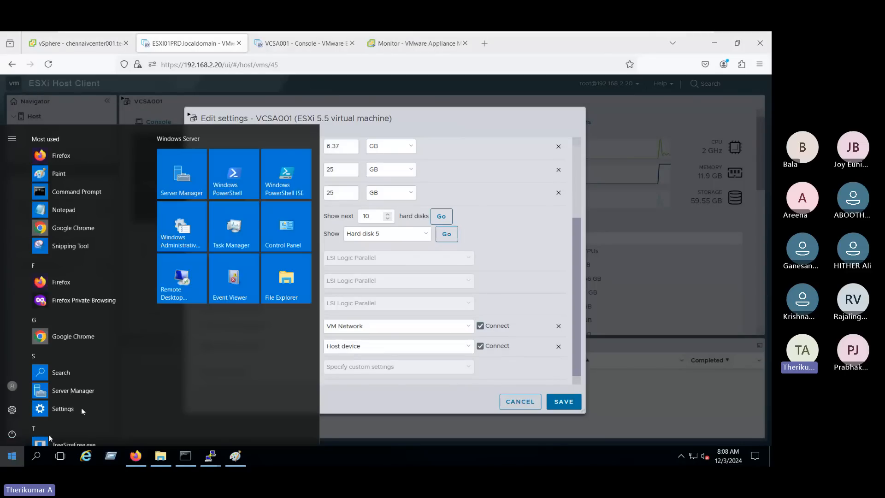
click(81, 408)
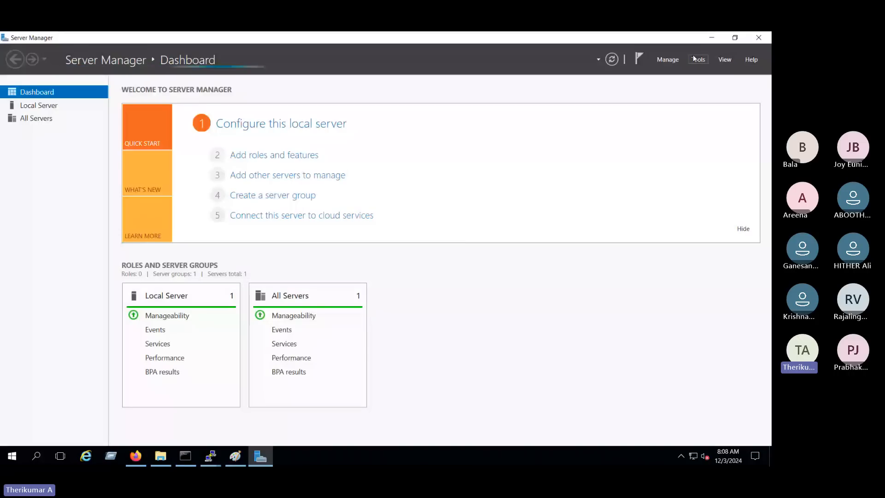
click(694, 59)
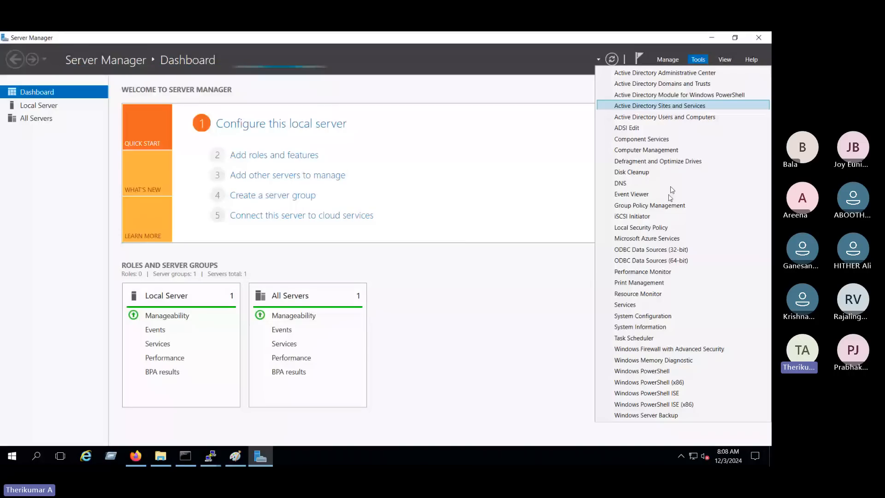
click(620, 183)
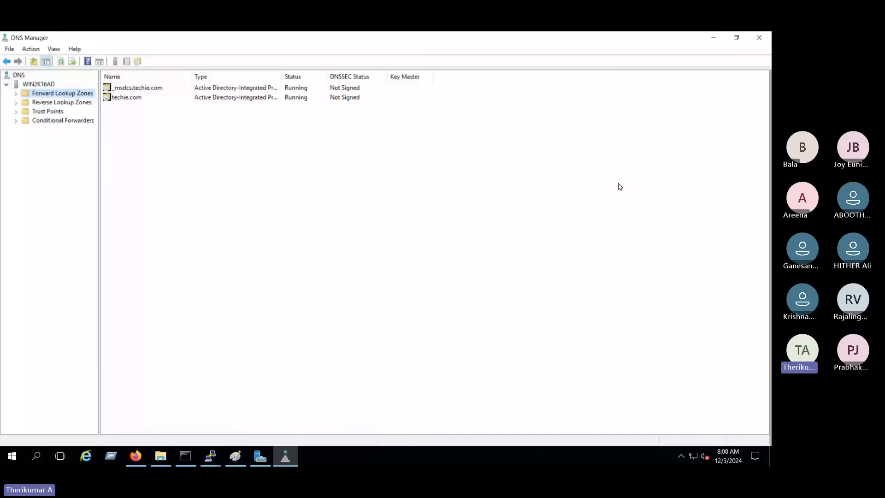
Open the chennaivcenter001 host record in the techie.com forward lookup zone and inspect its fully qualified domain name and IP address
click(46, 113)
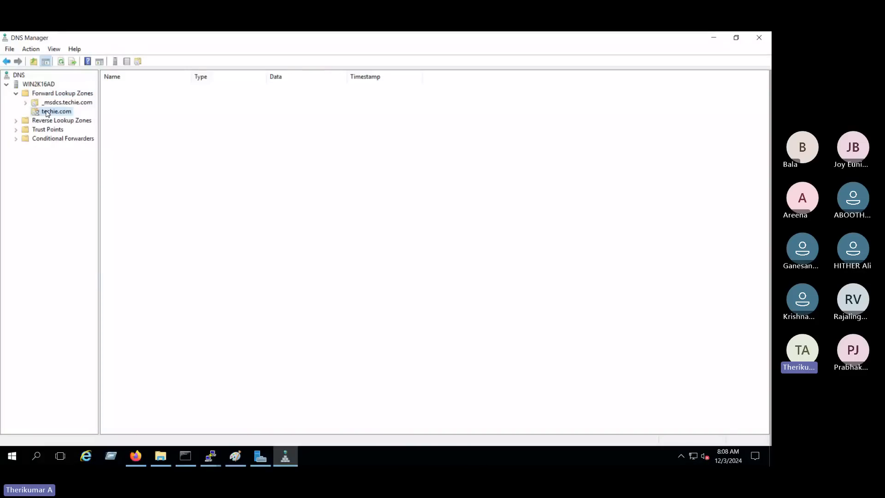
double_click(137, 184)
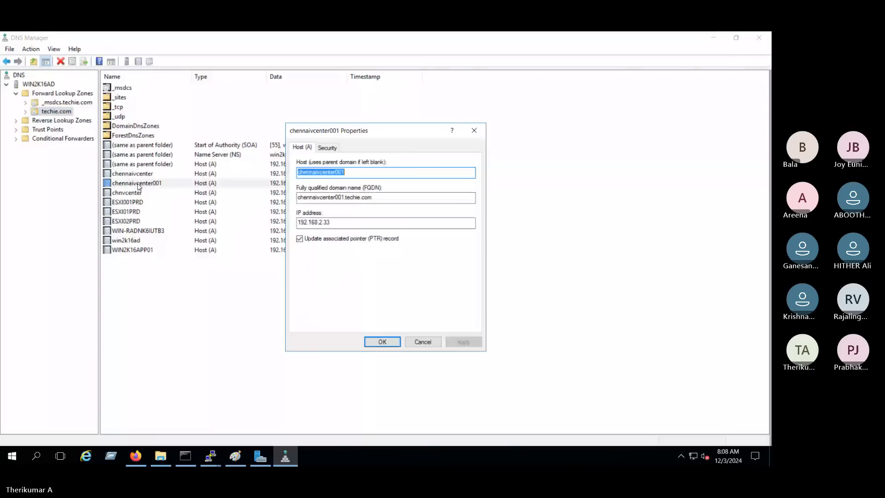
click(342, 224)
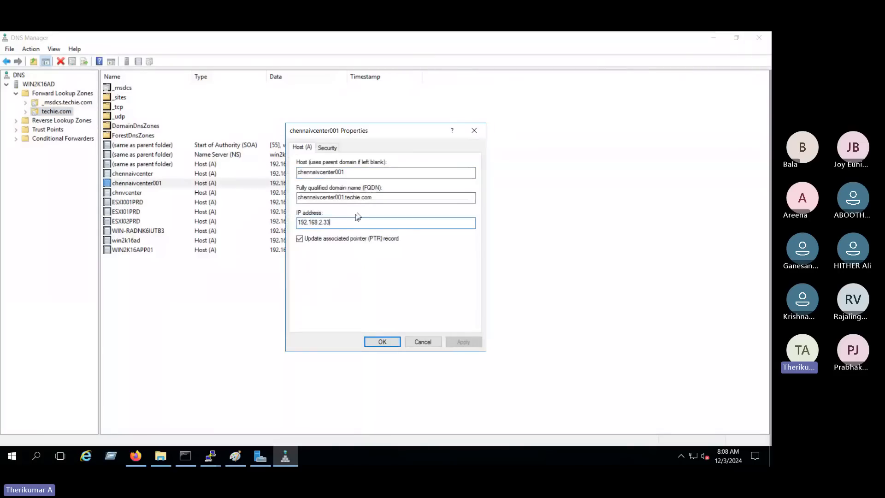
key(shift+Tab)
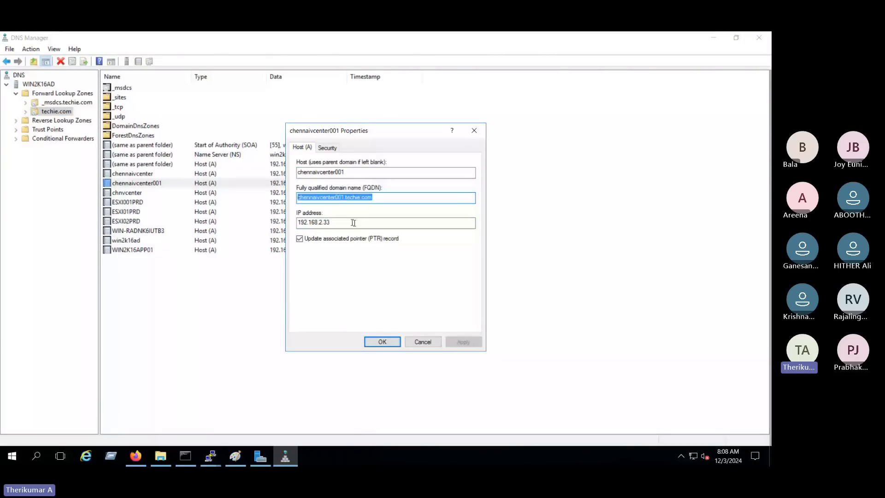
double_click(354, 223)
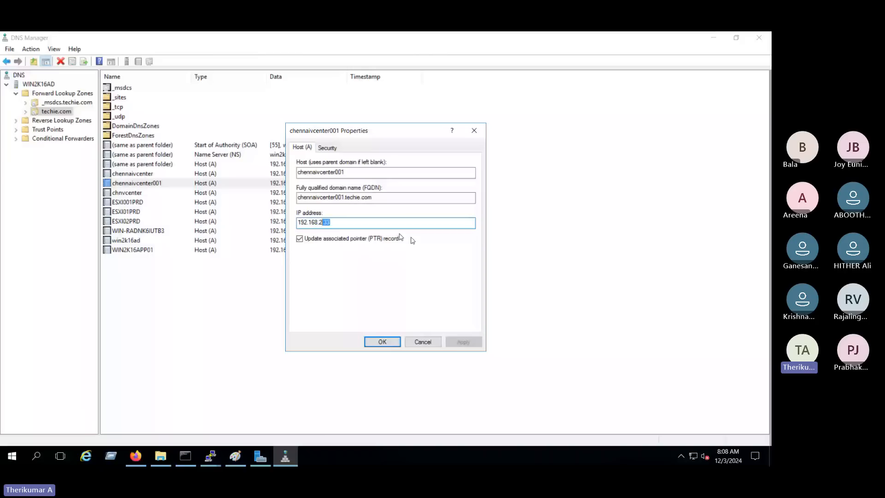
Close the chennaivcenter001 record unchanged and bring the virtual machine out of full screen into the VMware Workstation window
click(423, 341)
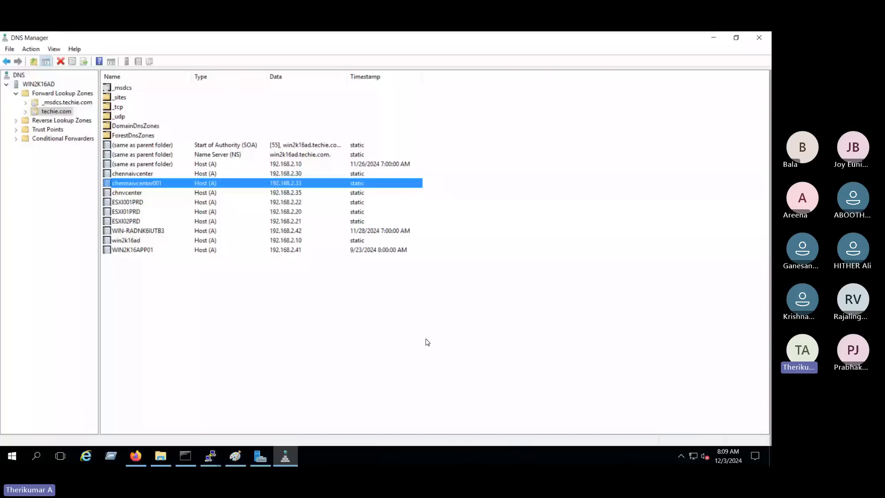
mouse_move(579, 96)
mouse_move(661, 41)
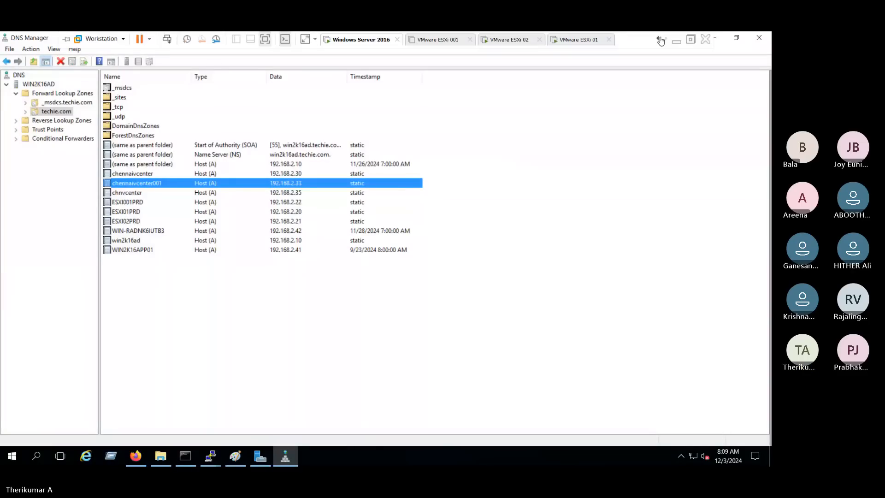
click(691, 39)
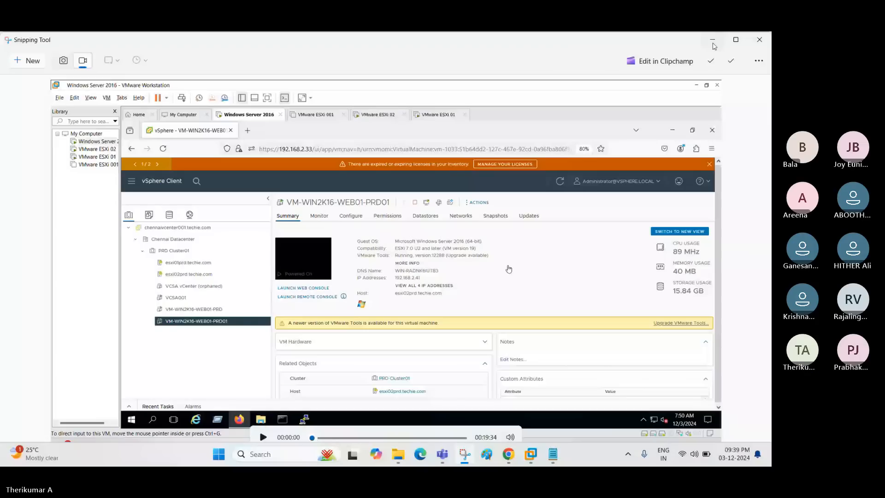
click(713, 42)
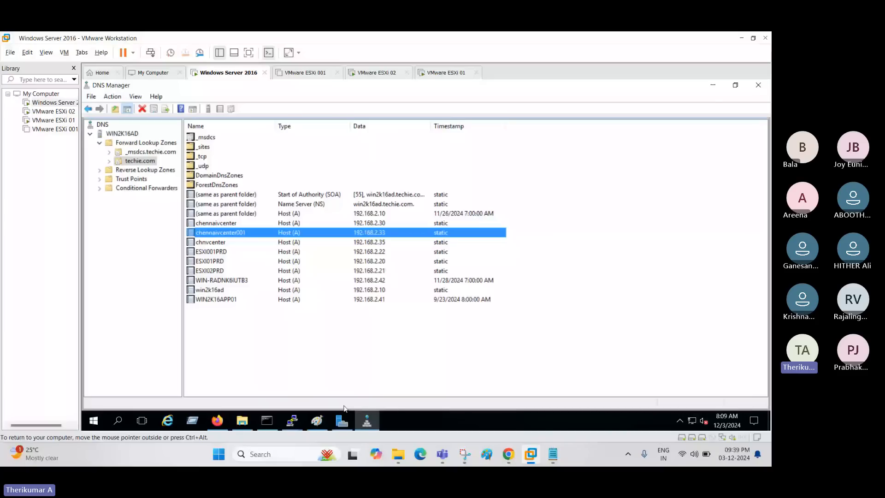
Switch to Firefox and search Google for "vcenter ssl certificate renewal"
click(217, 420)
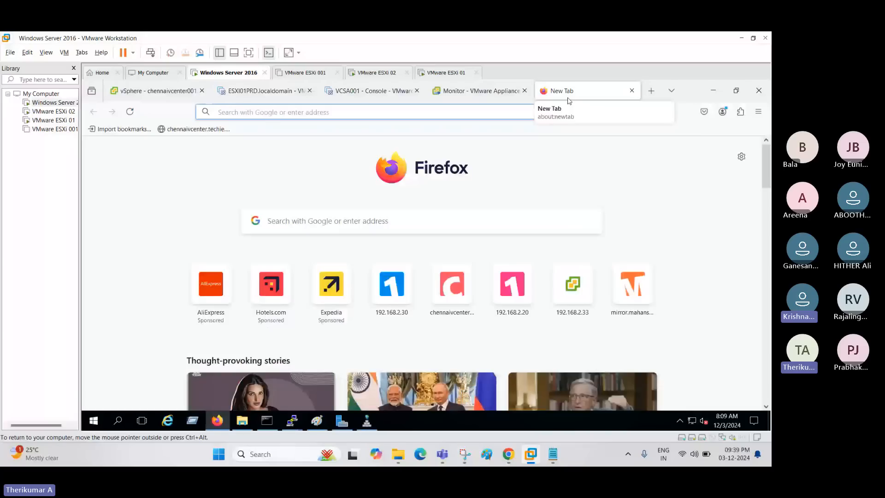
text(vcent)
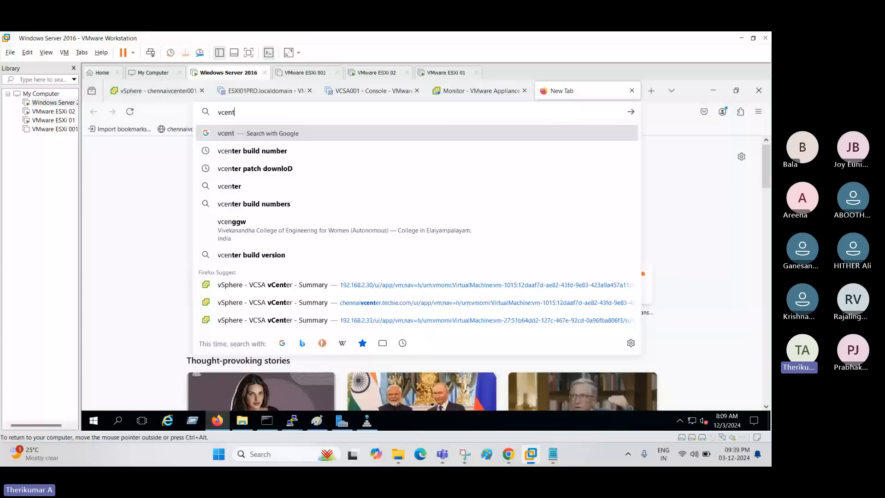
text(er ssl certificate)
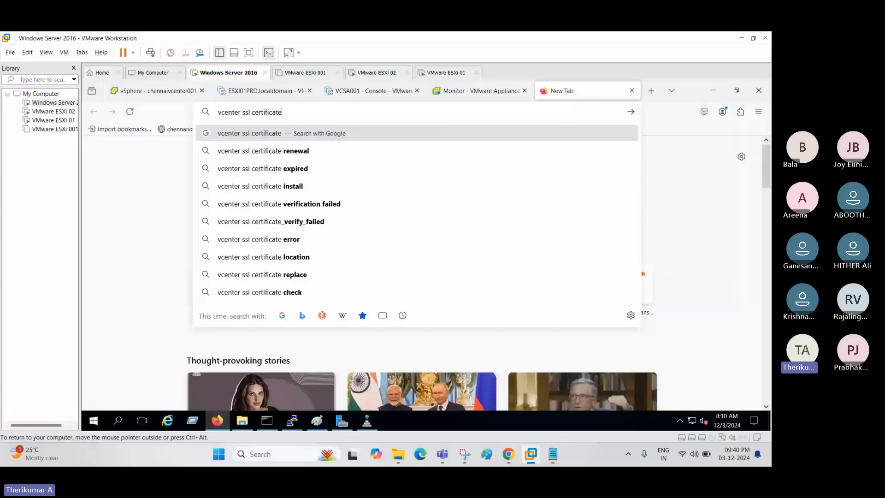
key(Down)
key(Return)
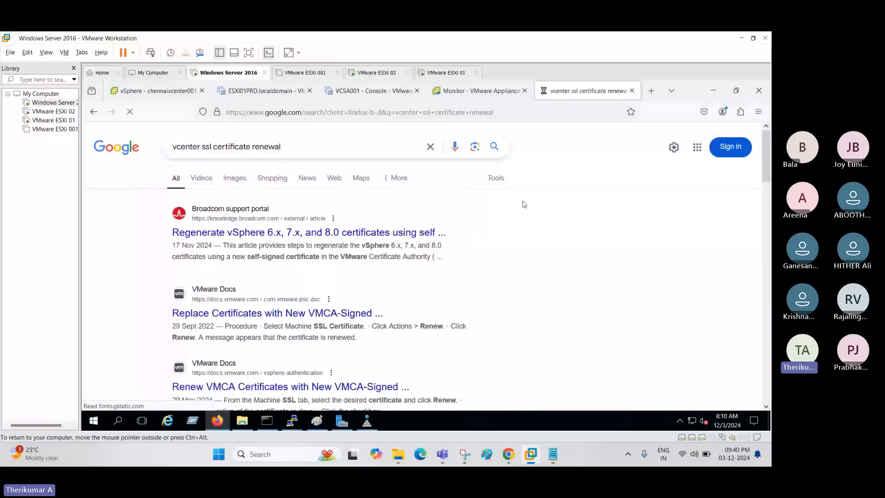
Open the Broadcom article on regenerating vSphere 6.x, 7.x and 8.0 certificates in its own browser tab
middle_click(428, 235)
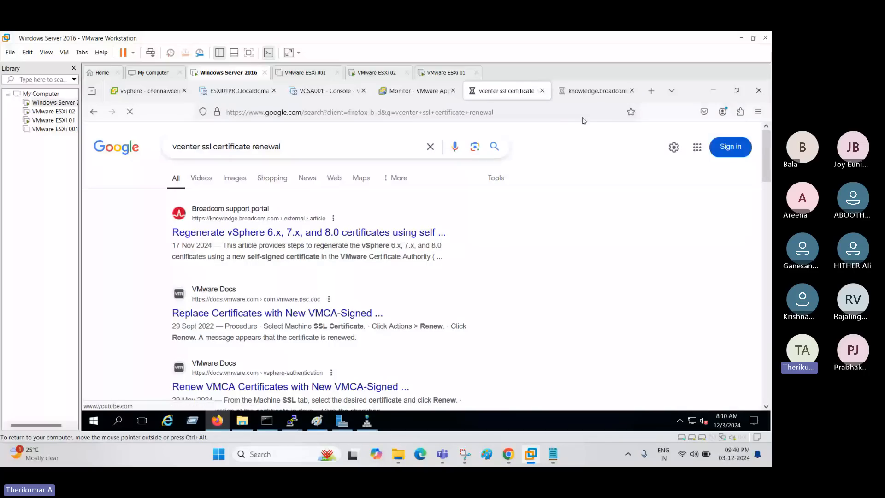
key(ctrl+Tab)
click(496, 94)
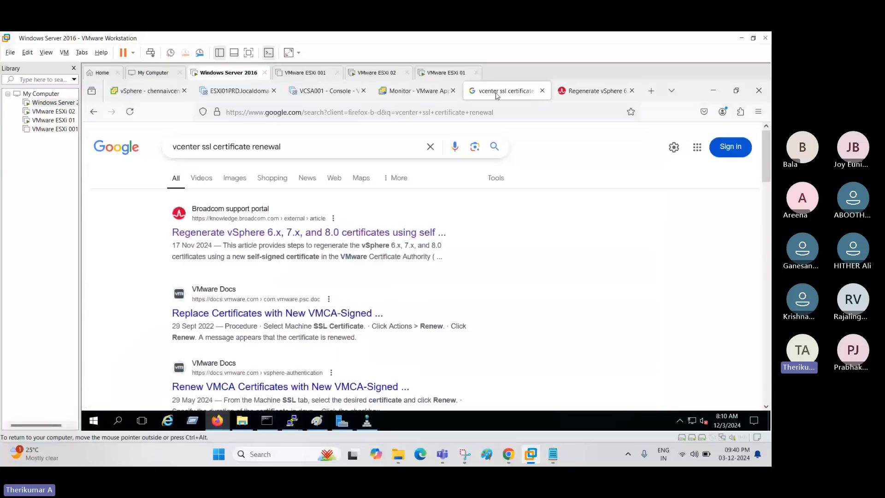
click(583, 93)
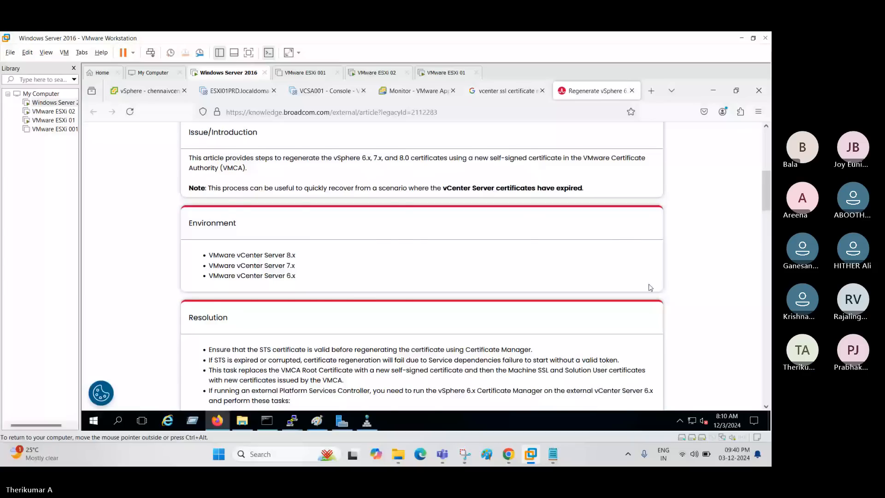
Read through the article's certificate-manager procedure, including the VCSA command for obtaining the PNID, and return to its beginning
scroll(650, 287, down, 5)
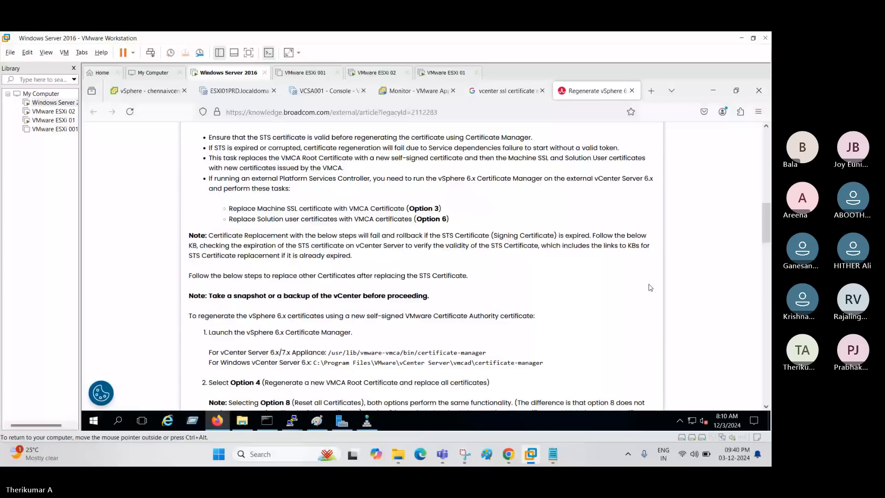
scroll(650, 287, down, 6)
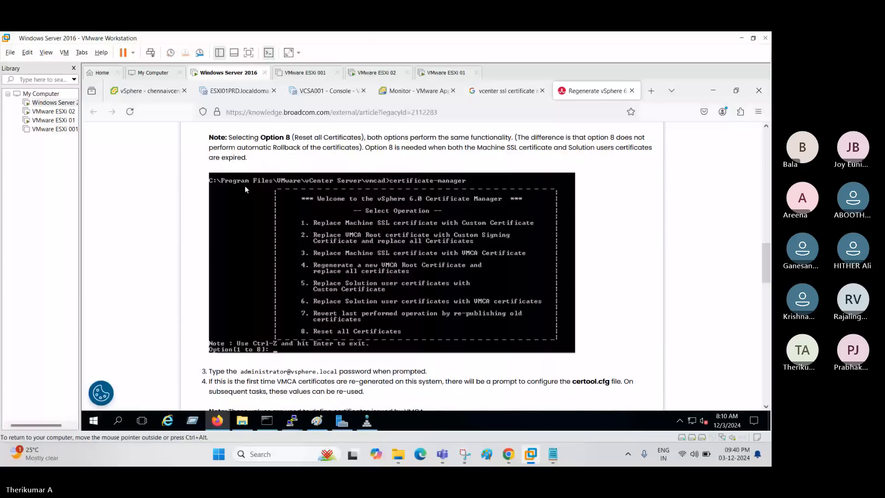
scroll(244, 187, down, 5)
scroll(229, 227, down, 7)
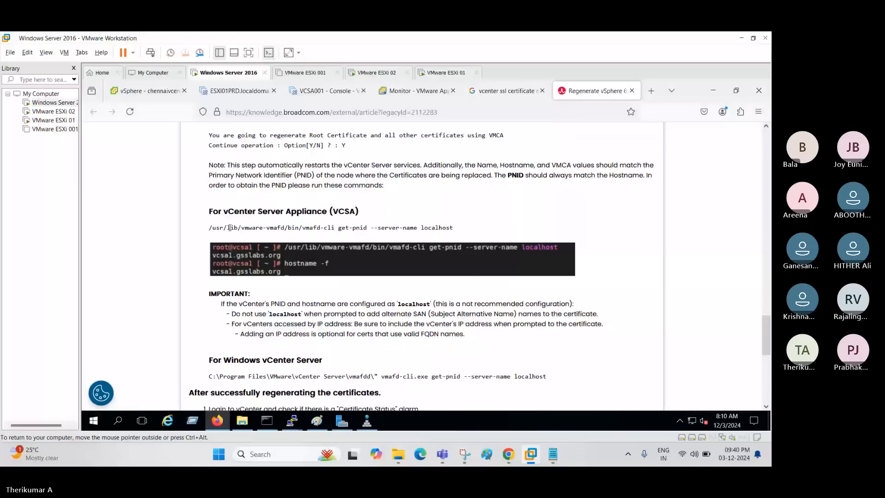
triple_click(229, 228)
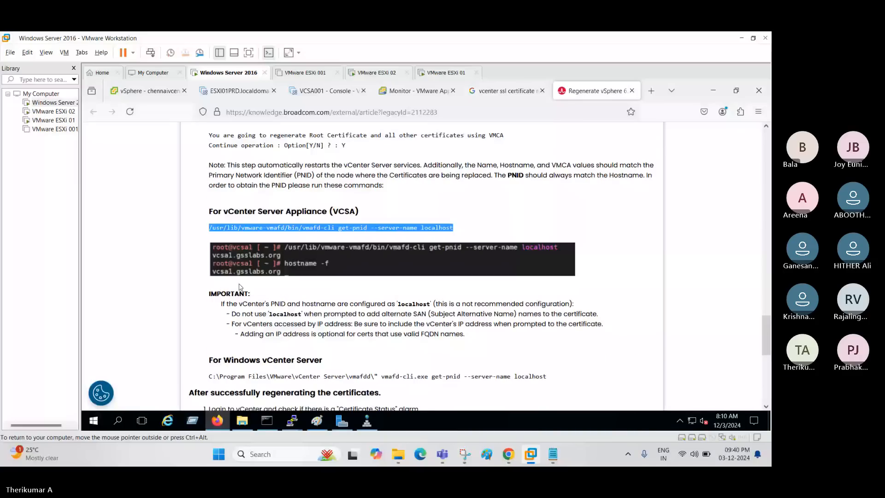
scroll(213, 277, down, 3)
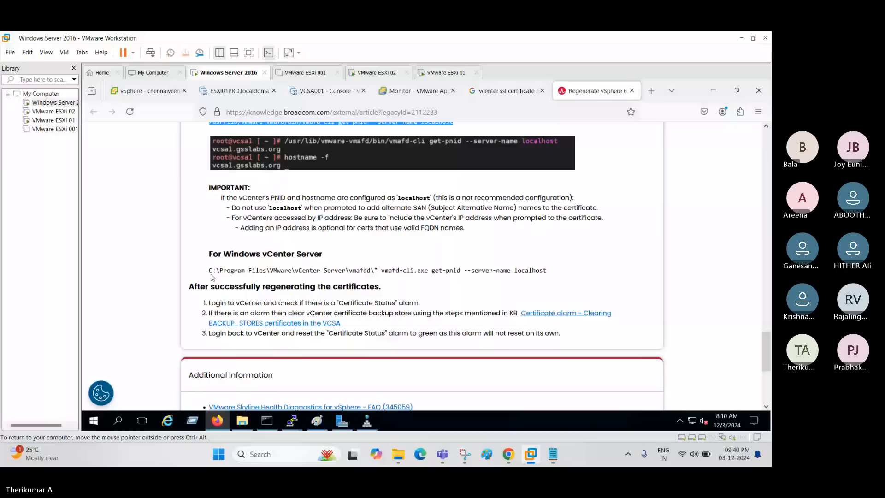
scroll(212, 277, down, 8)
scroll(213, 277, up, 11)
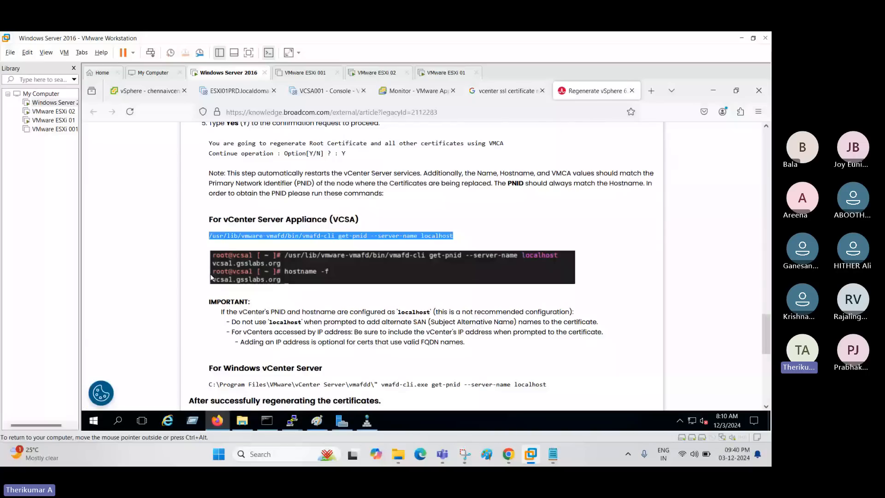
key(Home)
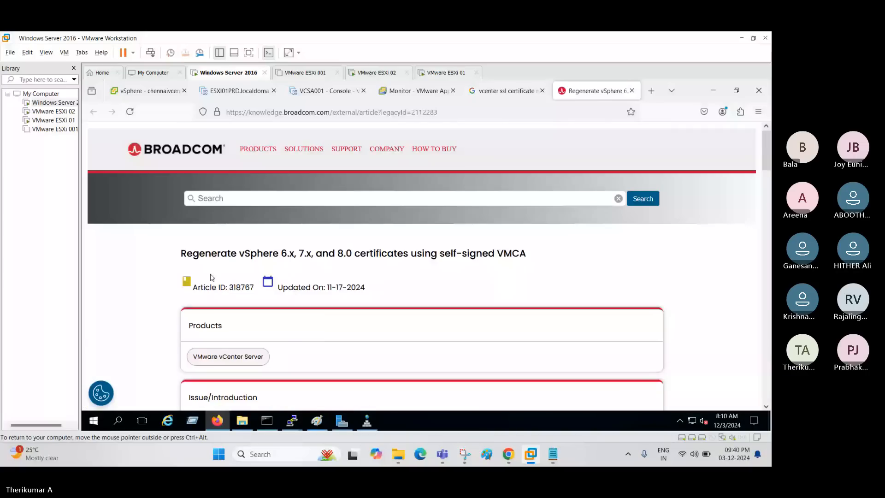
Open the Broadcom Community thread "step by step to renewal certificate VCenter HA" from the search results and read its replies
click(504, 91)
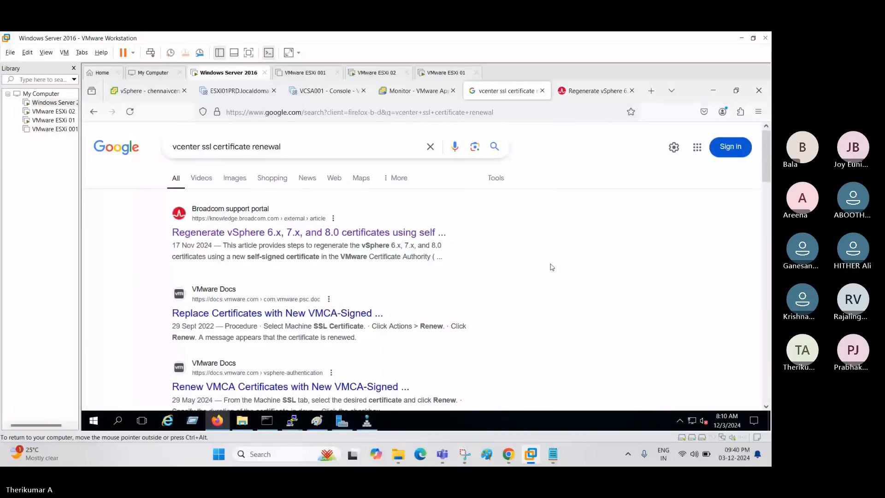
scroll(552, 267, down, 5)
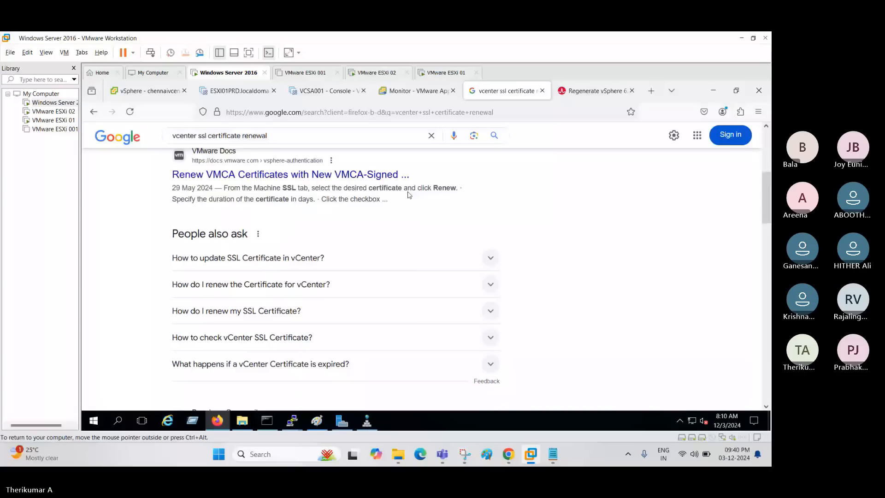
scroll(553, 298, down, 5)
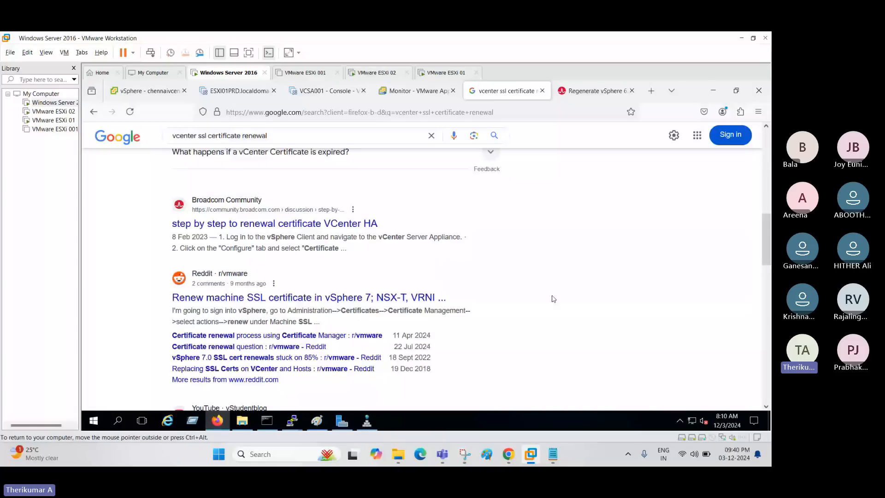
middle_click(275, 223)
click(527, 91)
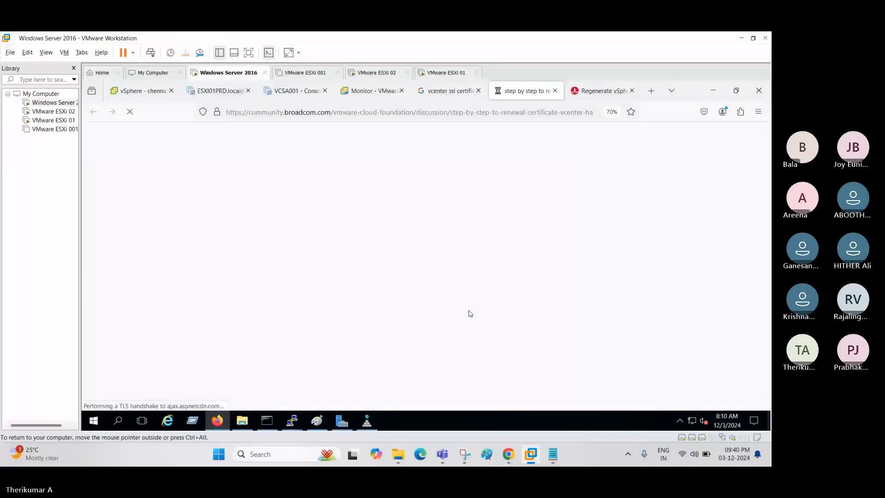
click(436, 94)
click(525, 91)
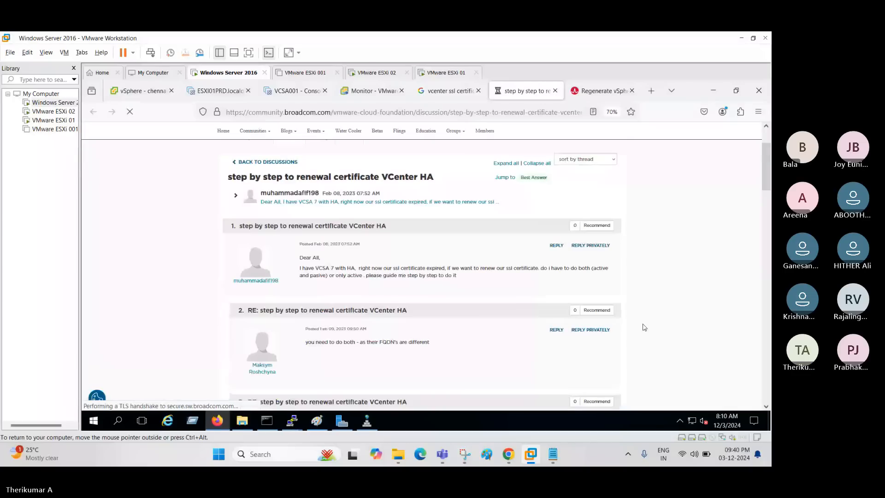
scroll(609, 329, down, 2)
scroll(609, 329, down, 3)
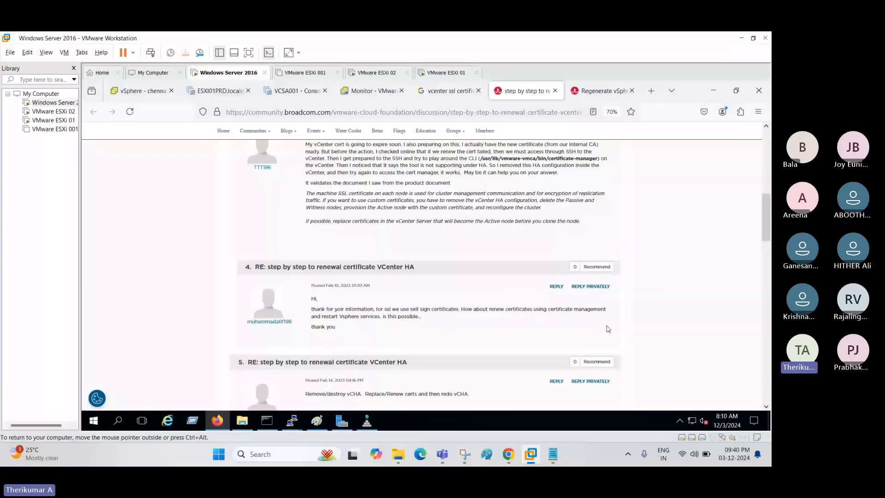
scroll(485, 267, up, 1)
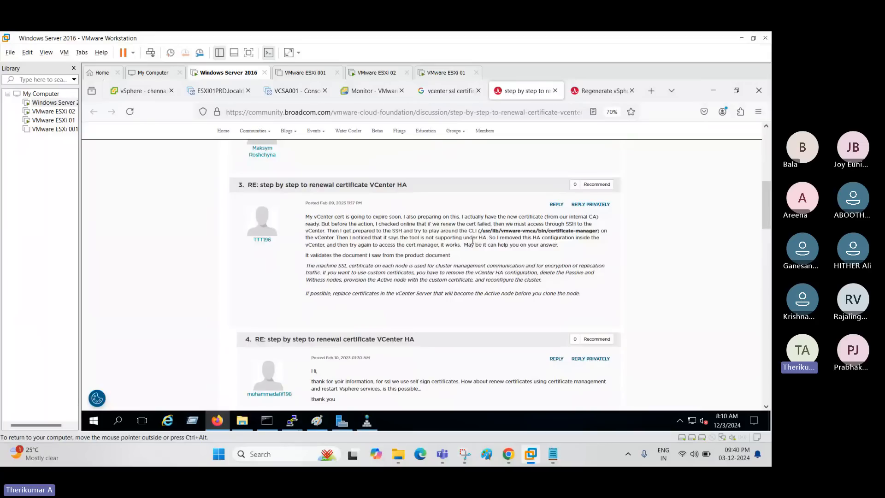
Return to the vSphere Client and view the Trust Authority and Key Providers configuration of chennaivcenter001.techie.com
click(147, 97)
click(318, 189)
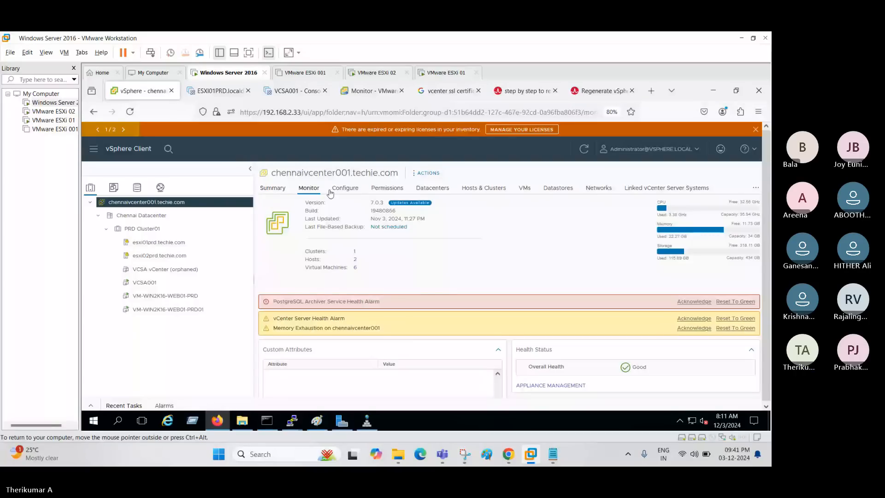
click(344, 189)
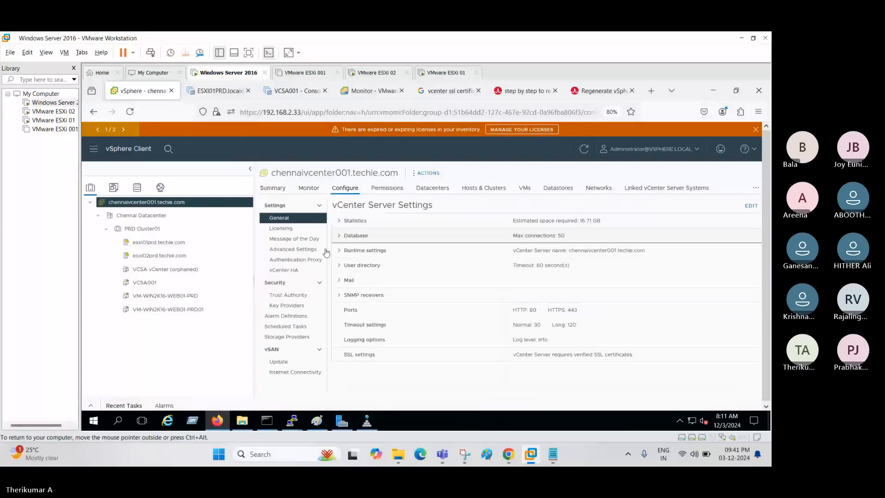
click(294, 296)
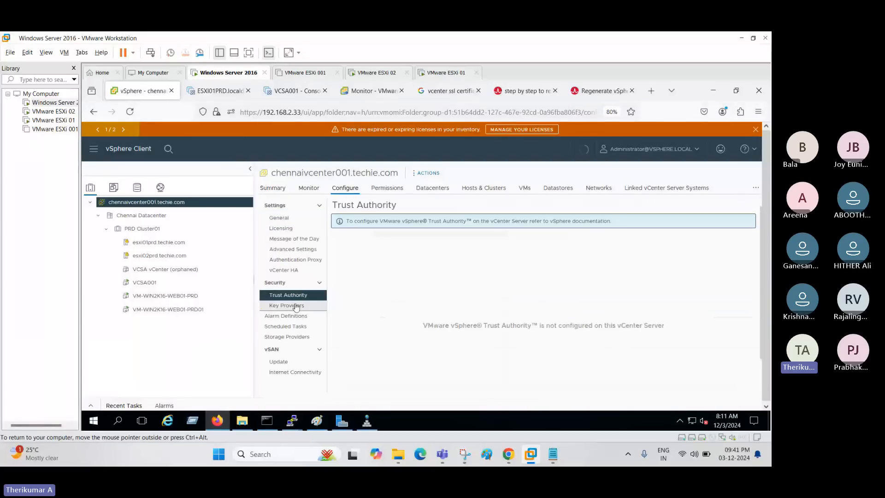
click(296, 306)
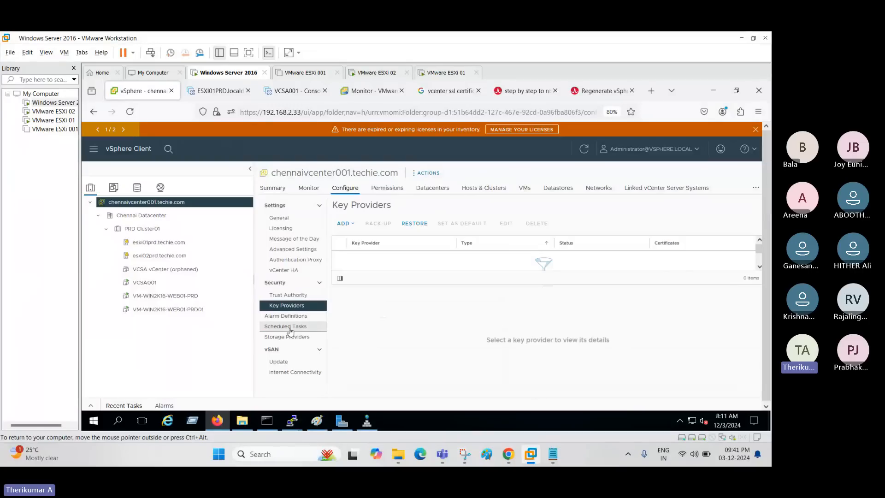
Review the ports and SSL settings in the general vCenter Server settings
click(282, 220)
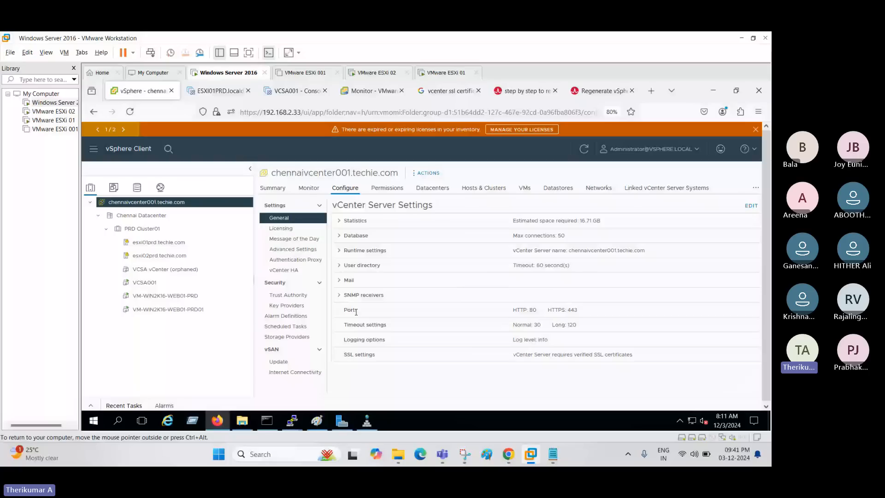
drag(356, 312, 590, 319)
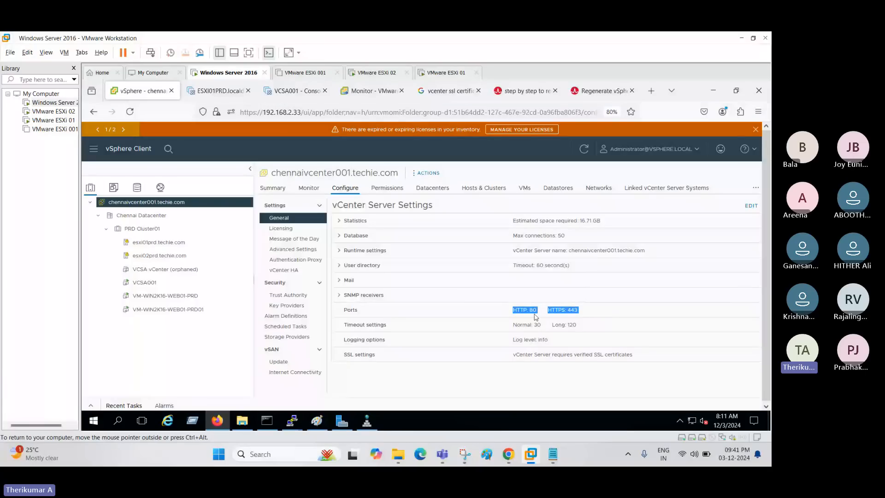
click(460, 359)
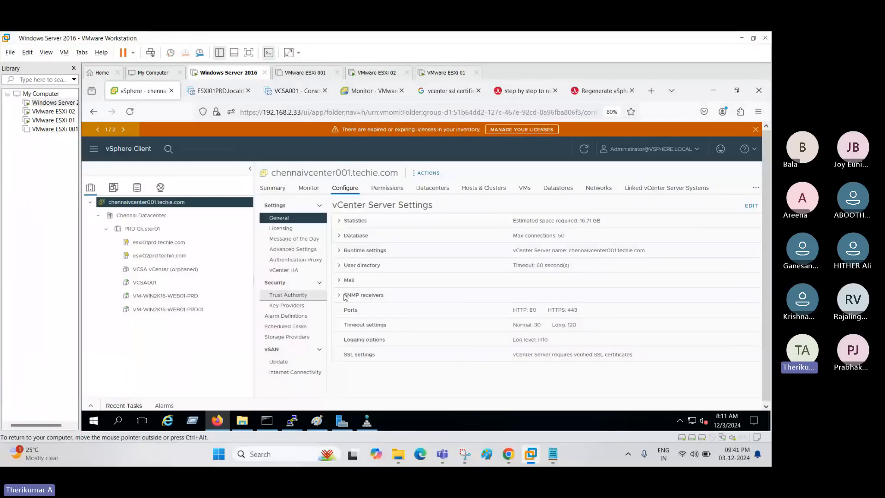
double_click(361, 353)
Open the vCenter general settings for editing and examine the host certificate list under SSL settings
click(751, 206)
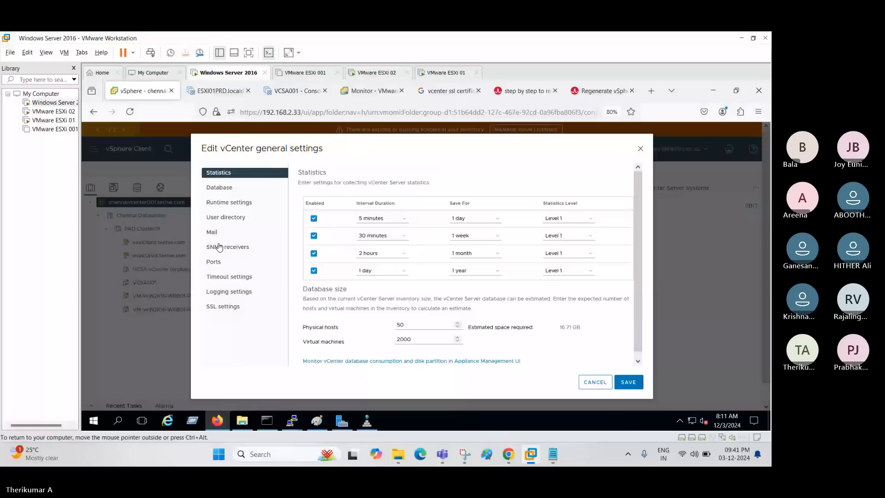
click(223, 306)
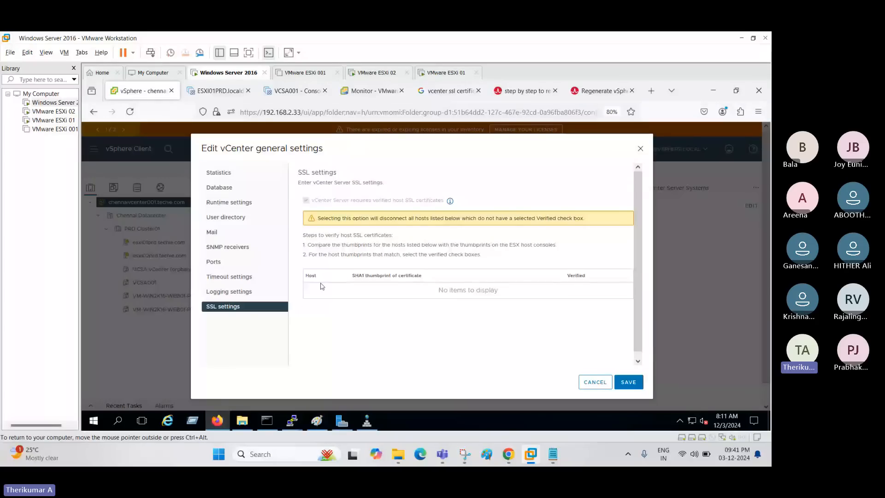
drag(449, 291, 420, 294)
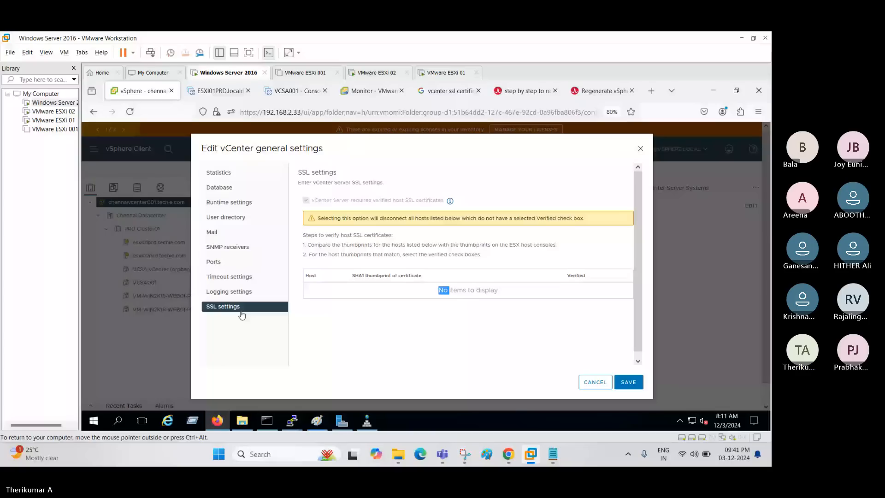
Cancel editing the vCenter general settings, view the Authentication Proxy and Key Providers configuration, and check the account and help options
click(600, 383)
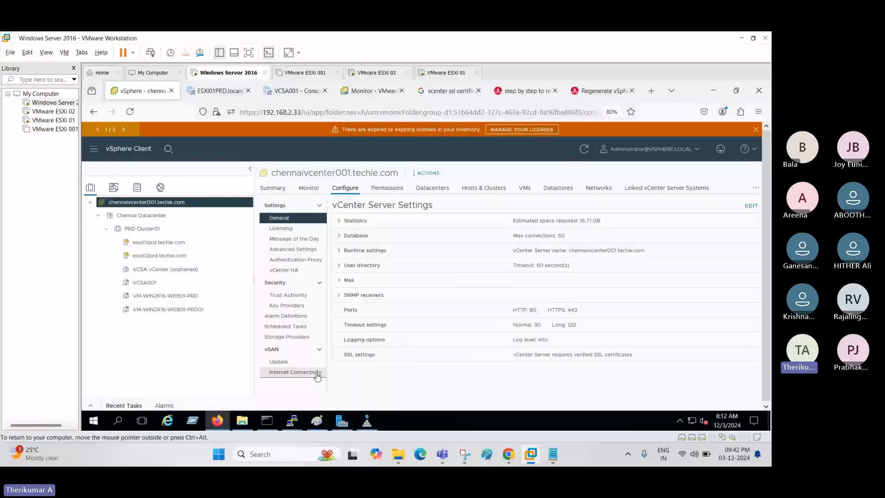
click(295, 260)
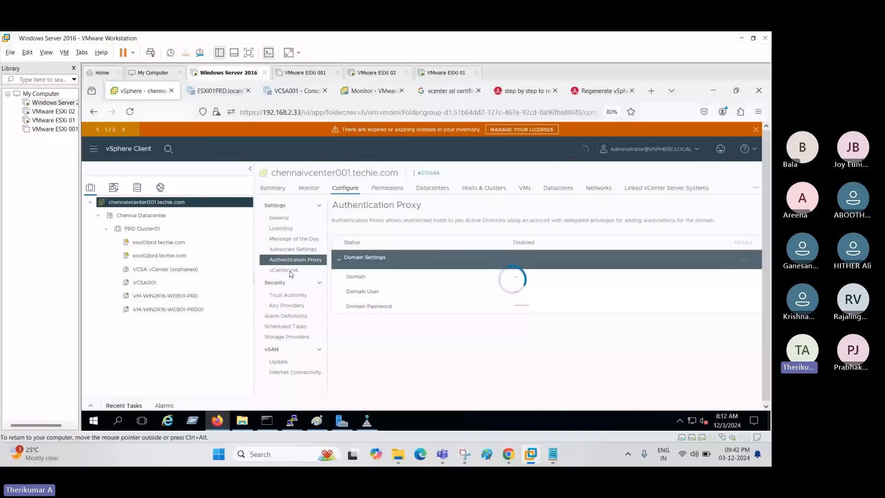
click(286, 305)
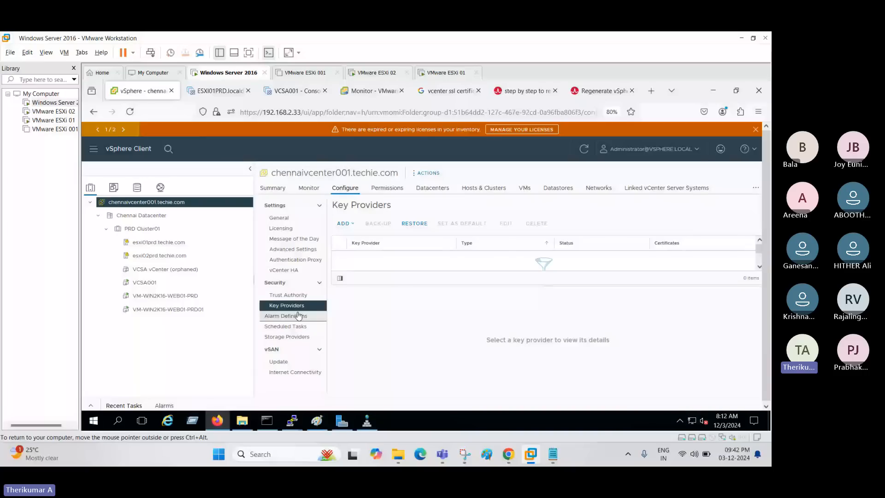
click(748, 149)
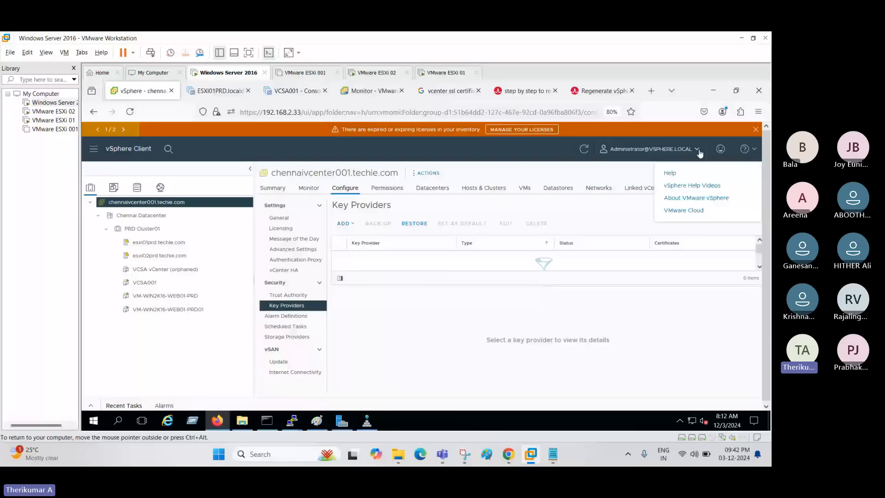
click(698, 151)
click(753, 152)
Return to the Broadcom Community certificate renewal thread and read reply 7 with the VCSA 7 HA renewal steps
click(530, 91)
scroll(583, 296, down, 5)
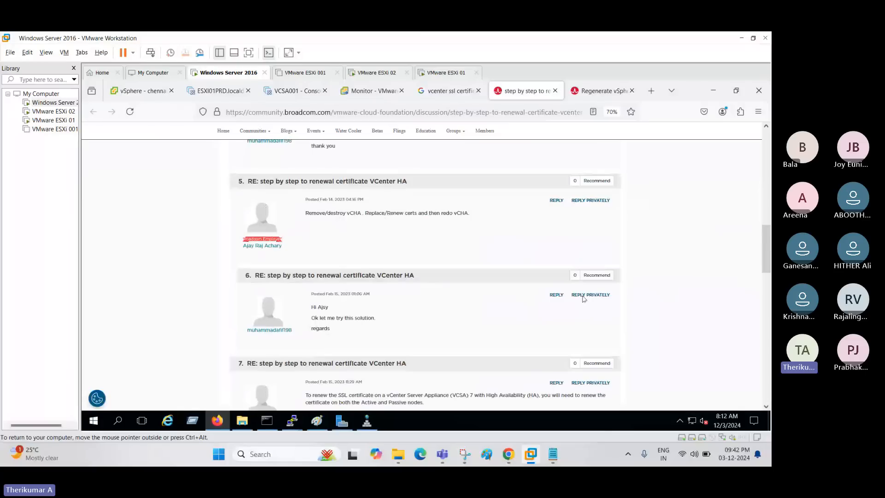
scroll(583, 298, down, 4)
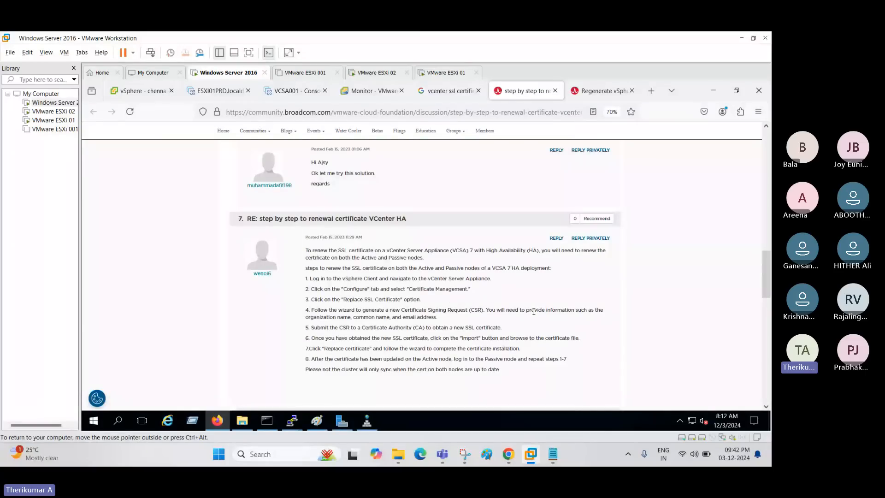
Switch back to the vSphere Client and look for certificate options on the VCSA vCenter and VCSA001 virtual machines
mouse_move(141, 96)
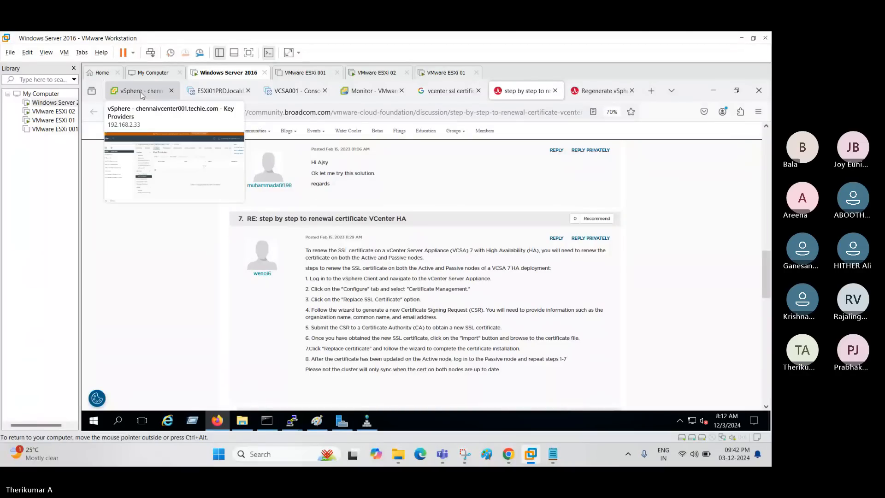
click(142, 91)
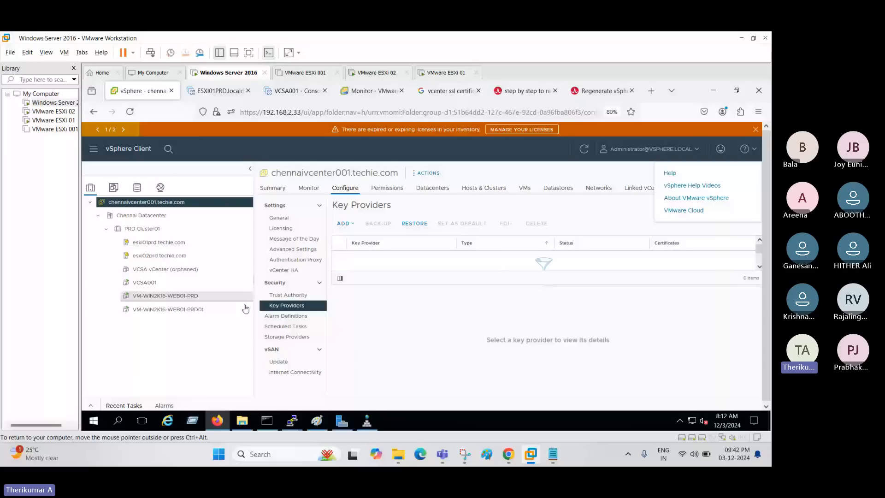
click(171, 270)
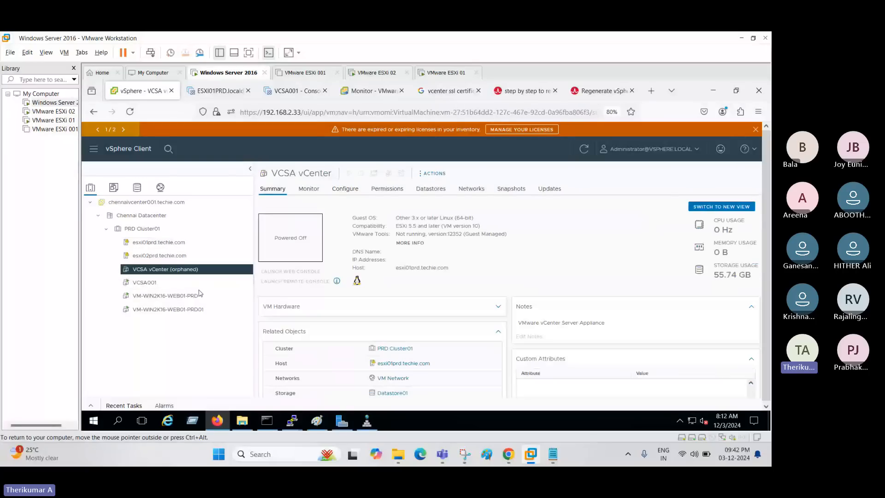
click(180, 285)
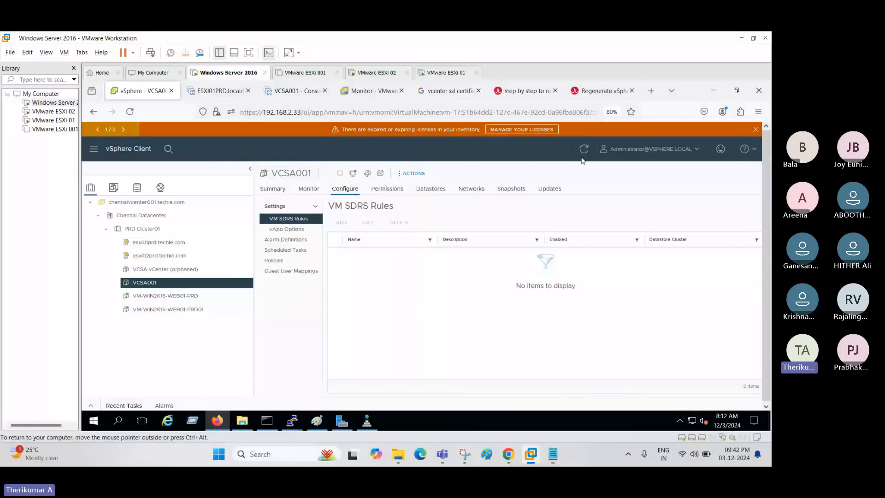
Reread the first two renewal steps in reply 7 of the community thread, highlighting each one
click(510, 93)
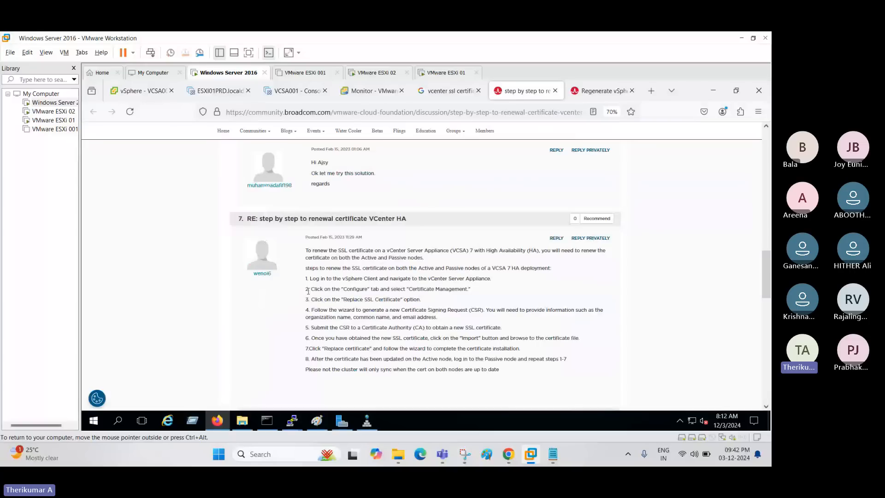
drag(306, 278, 507, 280)
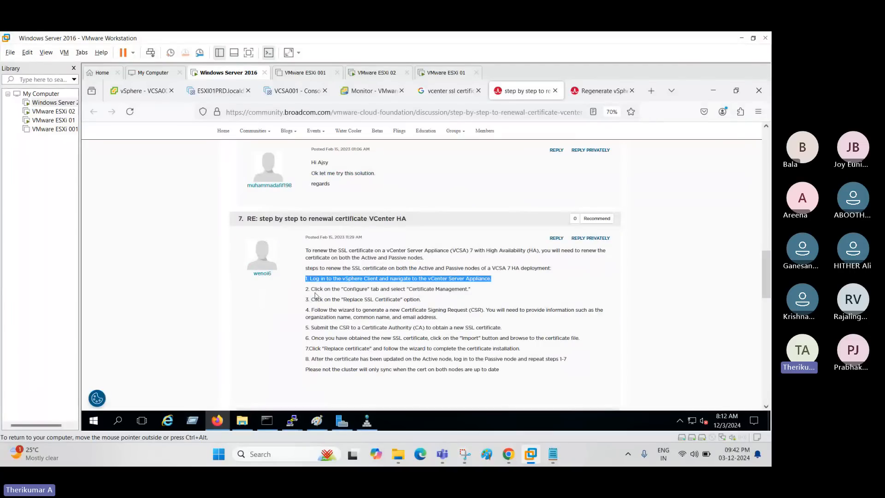
drag(306, 289, 503, 289)
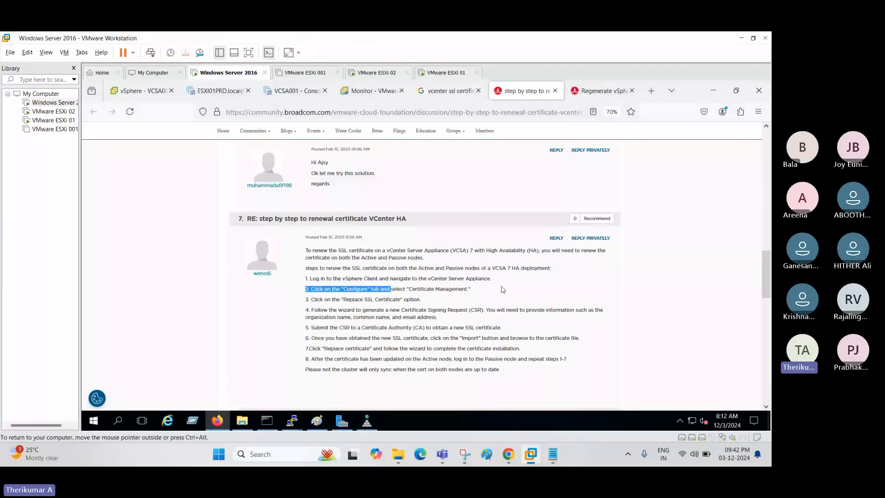
click(349, 291)
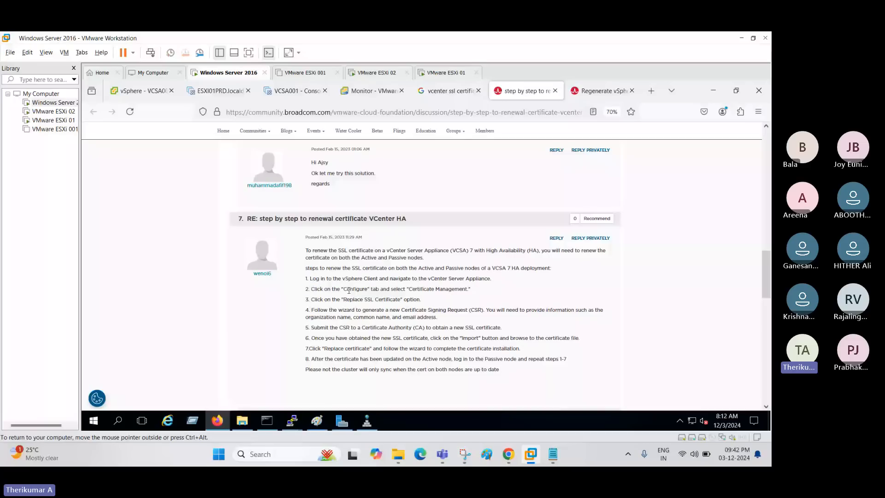
triple_click(349, 291)
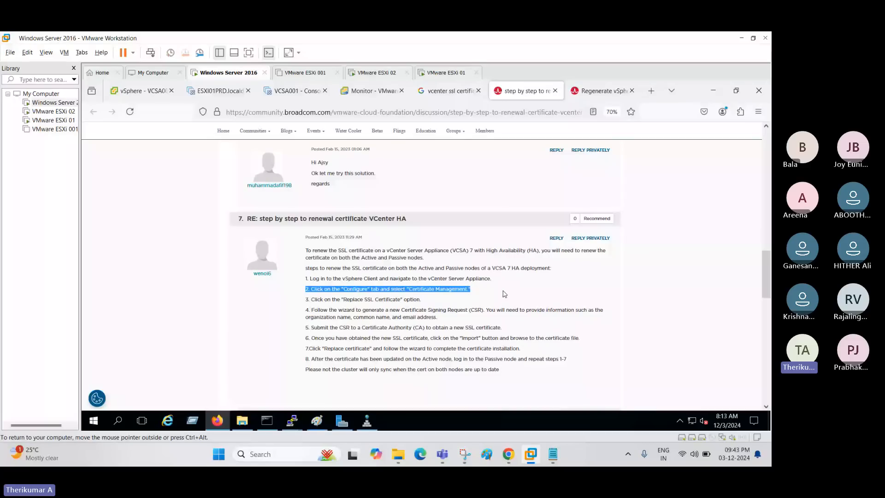
Check the Trust Authority configuration of chennaivcenter001.techie.com and its additional views for a certificate management option
key(ctrl+1)
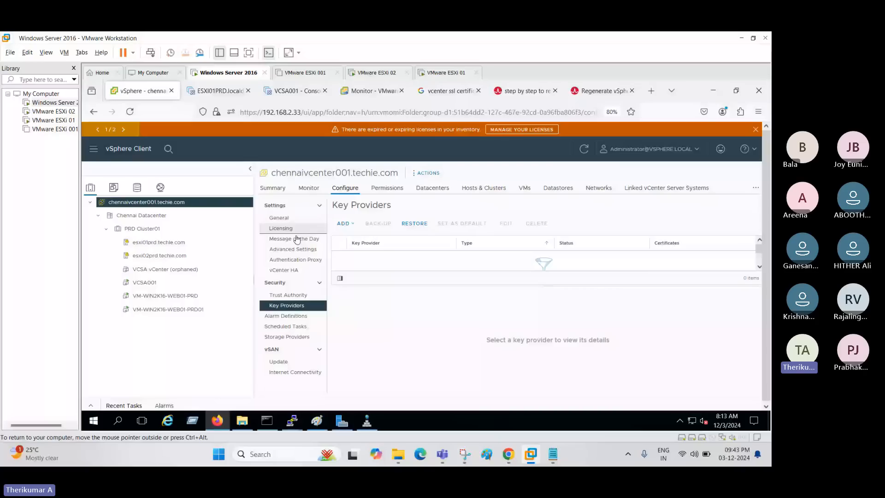
click(285, 296)
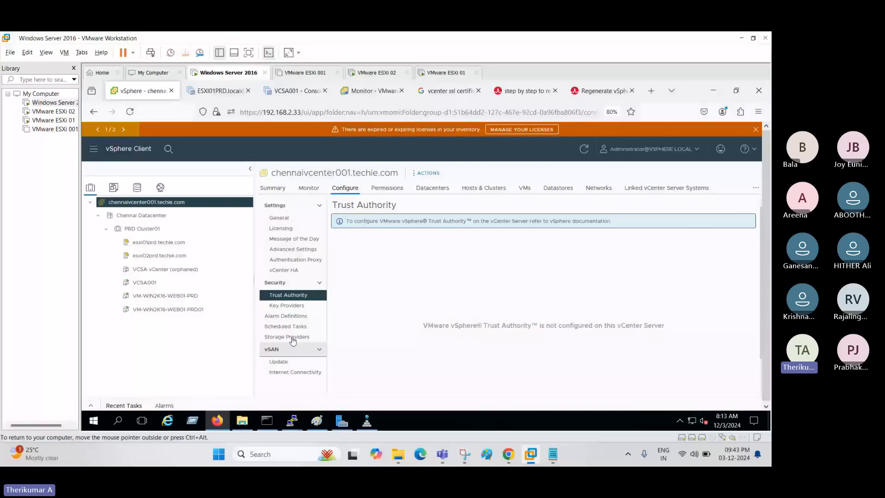
click(757, 193)
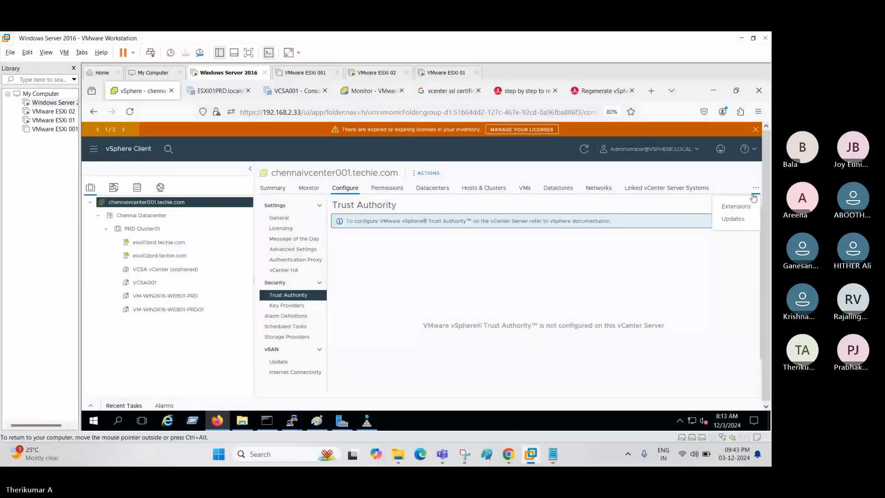
Return to the community thread and read the remaining renewal steps and reply 8 about the certificate management location
click(524, 93)
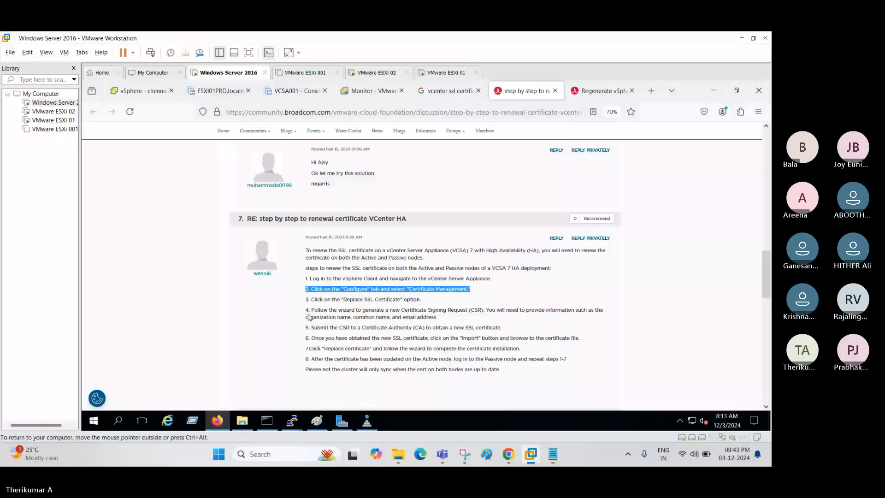
click(339, 351)
scroll(339, 350, down, 1)
scroll(339, 350, down, 2)
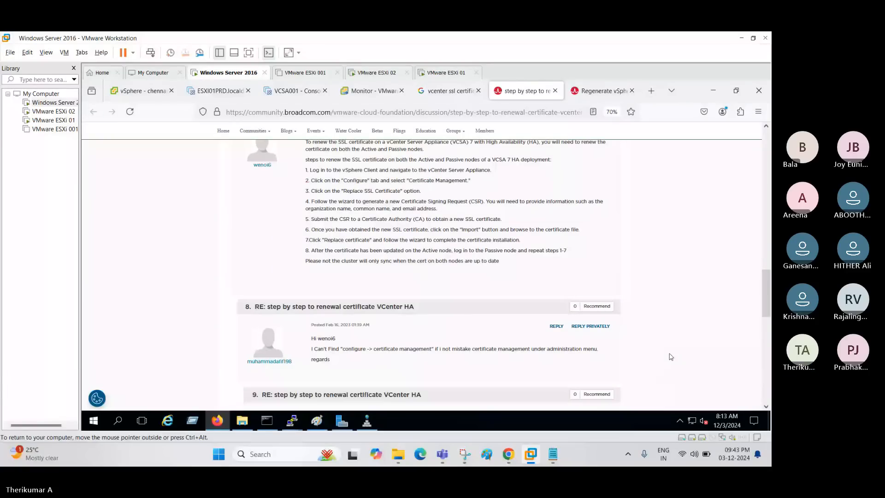
Open Certificate Management in the vSphere Client's Administration area, and repeat the navigation from the start to show the path
click(139, 90)
click(94, 149)
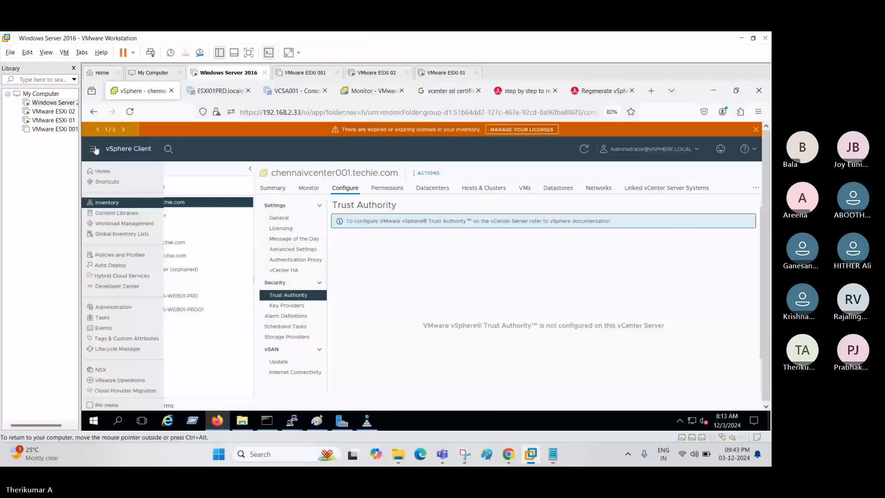
click(114, 307)
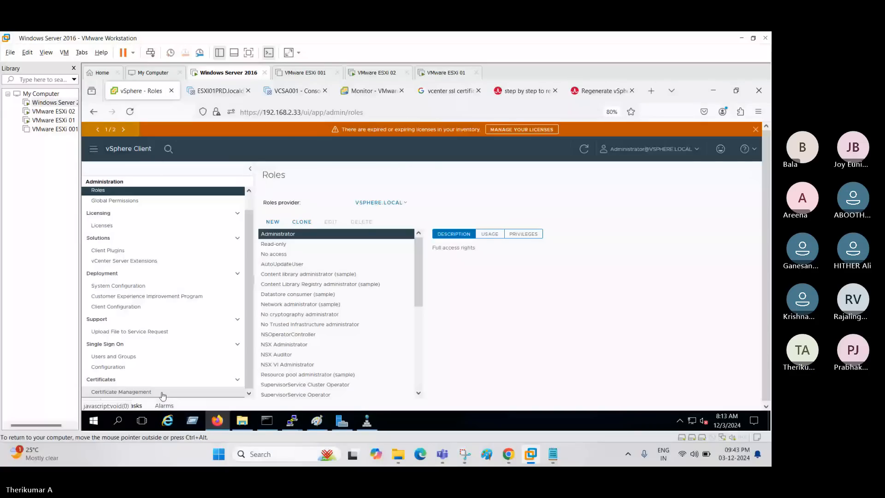
click(162, 393)
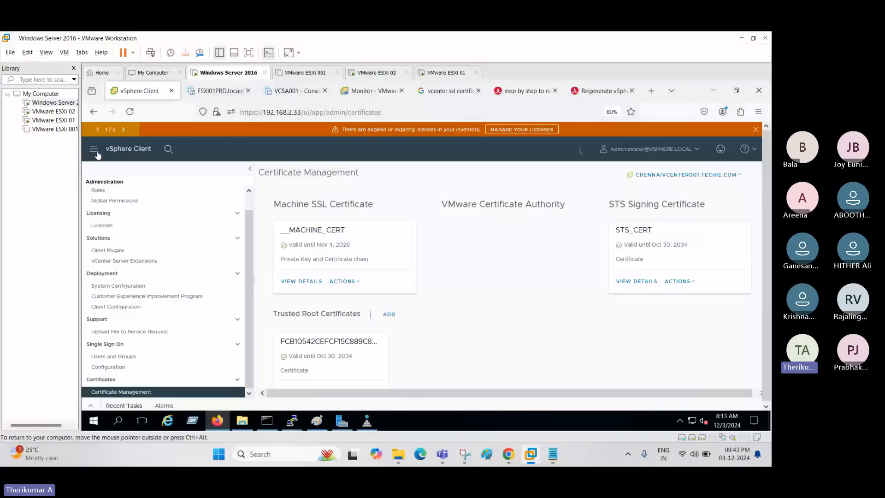
click(97, 152)
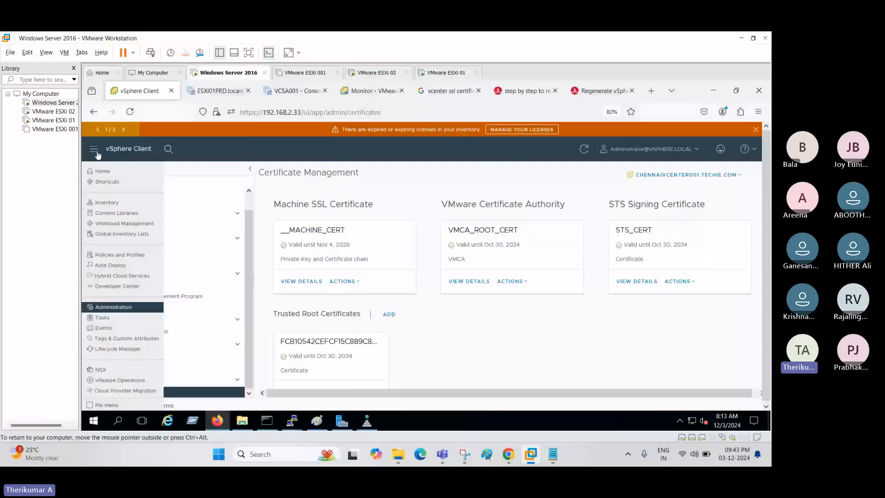
click(113, 307)
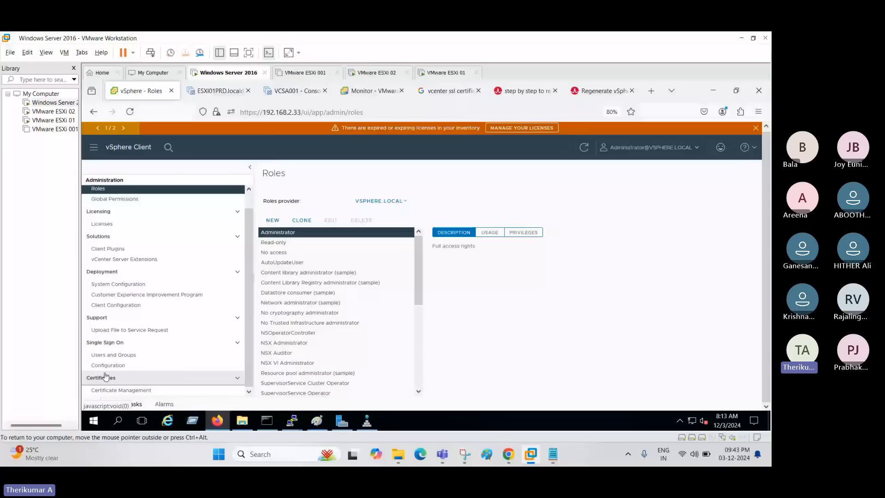
click(121, 391)
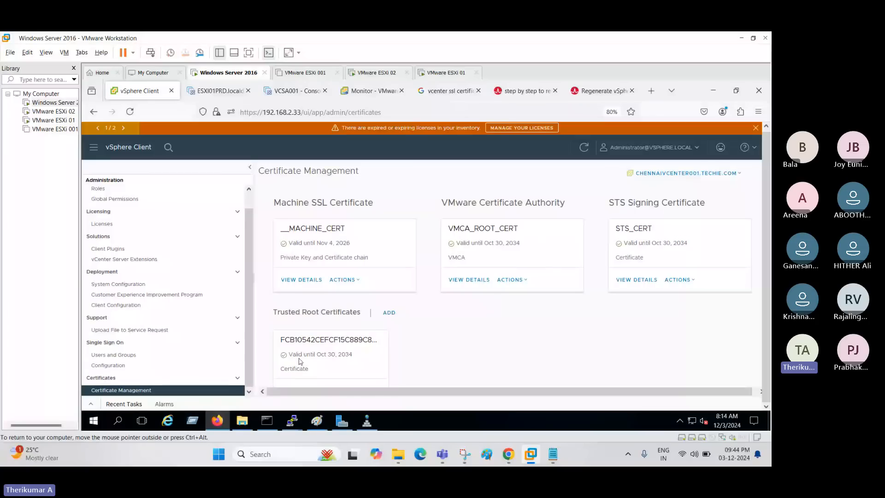
Examine the validity dates of the machine SSL, VMware Certificate Authority and trusted root certificates
scroll(300, 361, down, 1)
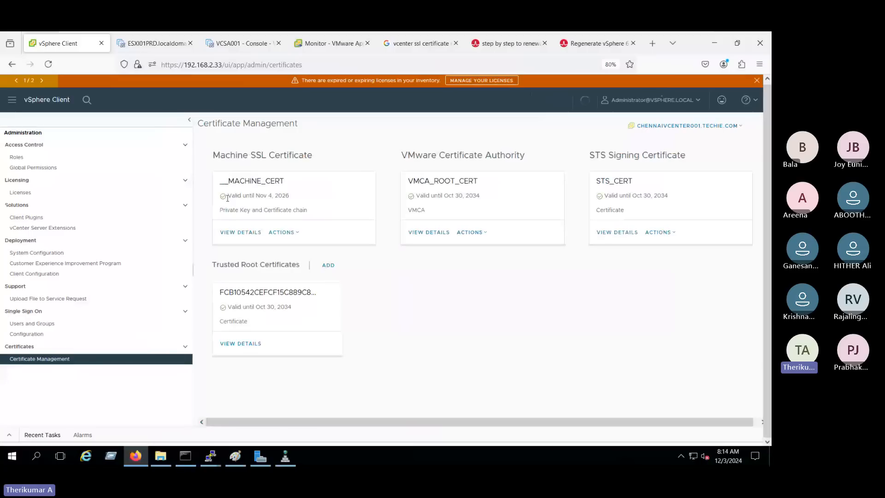
drag(228, 198, 295, 198)
drag(466, 196, 510, 201)
drag(274, 307, 295, 308)
Review the Renew, Import and Replace, and CSR options for the machine SSL certificate, cancelling the dialogs without changes
click(282, 232)
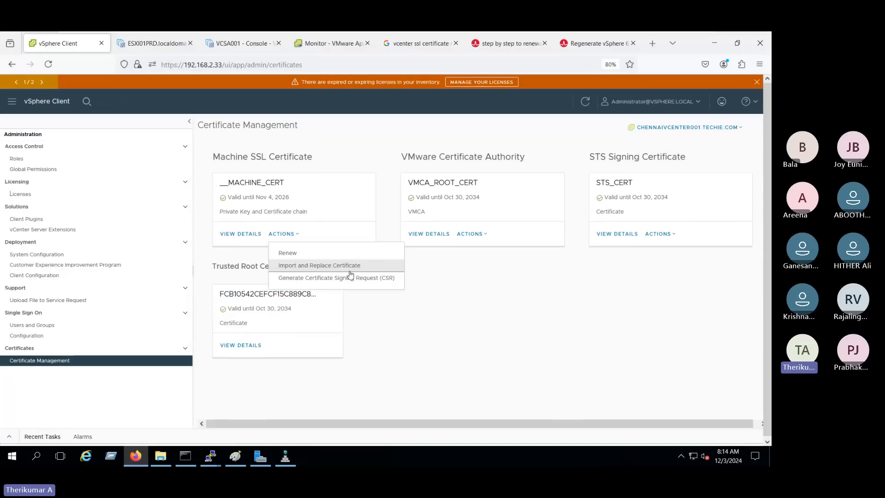
click(297, 257)
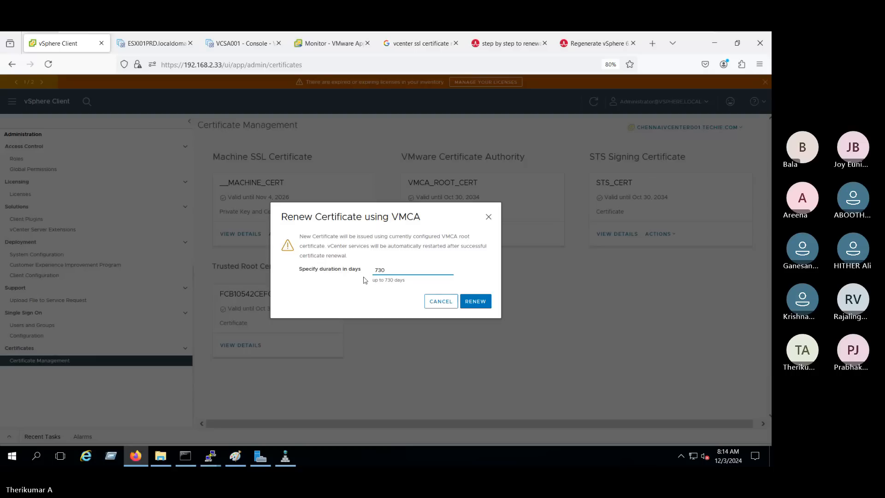
click(425, 302)
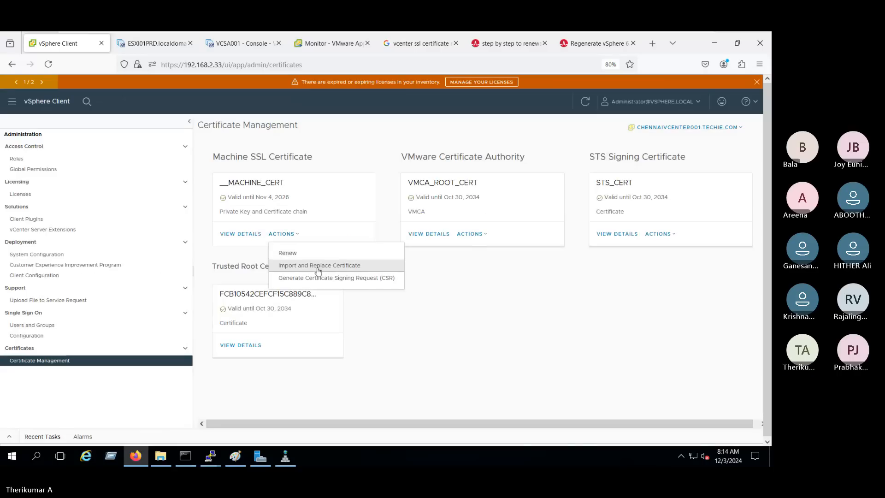
click(317, 266)
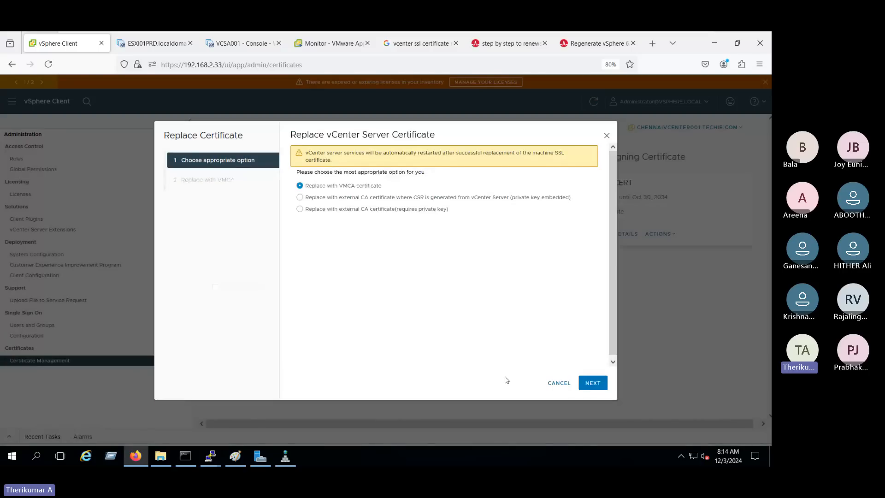
click(559, 382)
click(283, 234)
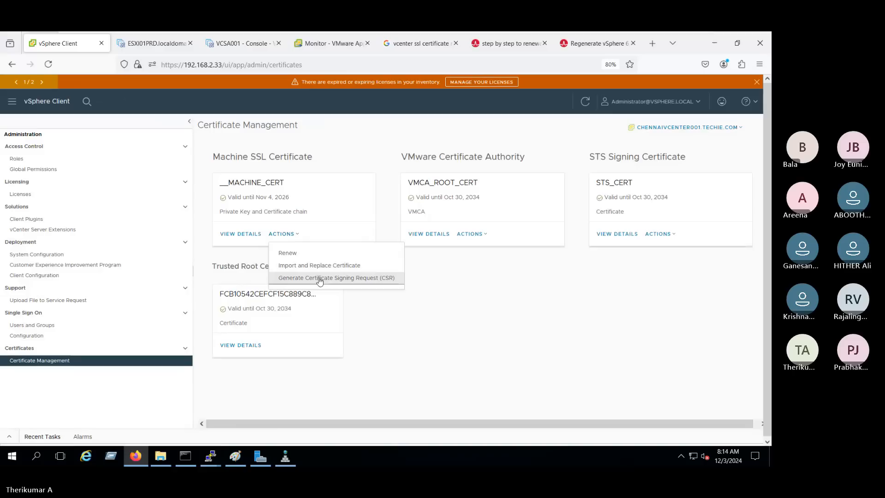
click(469, 282)
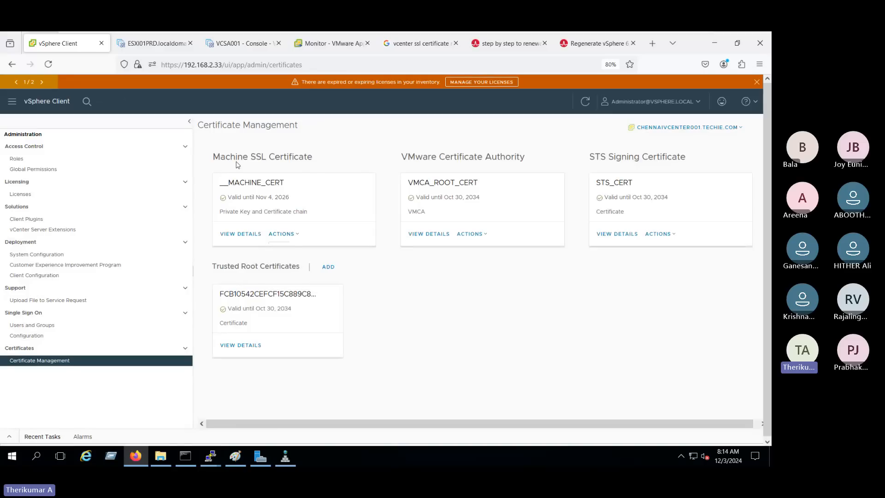
Review the certificate categories, highlighting the Machine SSL Certificate and STS Signing Certificate headings
drag(249, 157, 686, 159)
click(451, 194)
triple_click(279, 157)
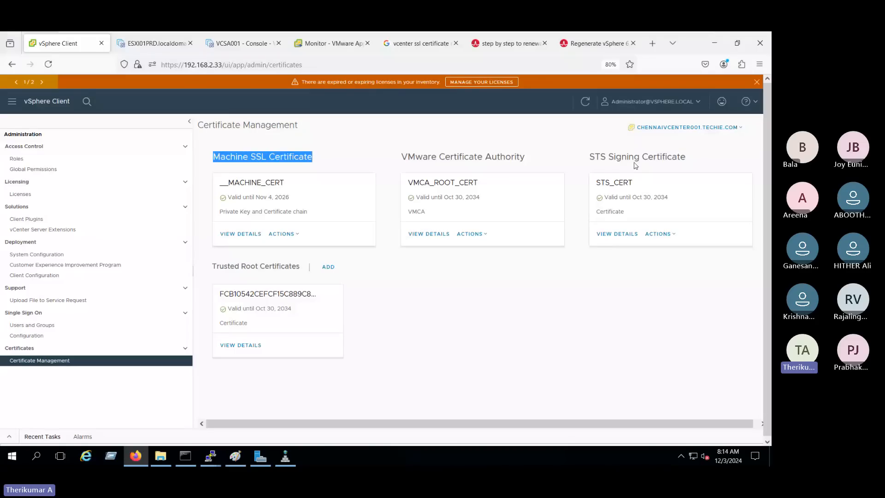
triple_click(635, 161)
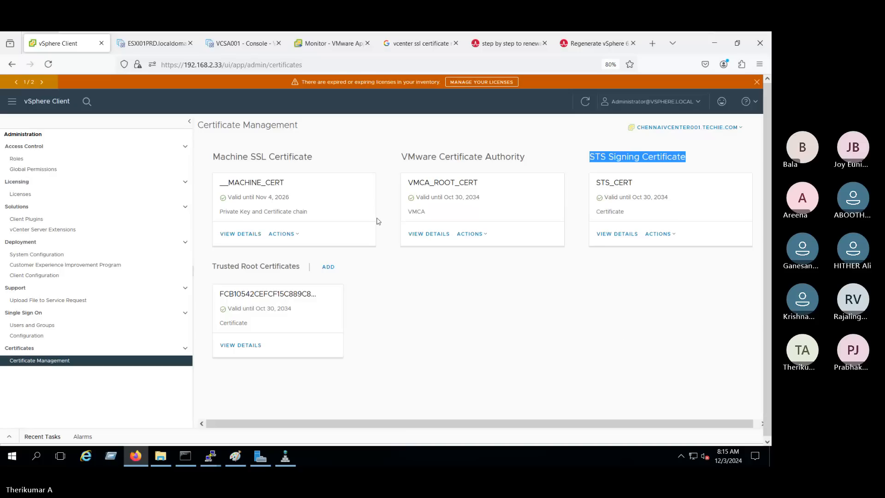
Compare the Machine SSL Certificate and STS Signing Certificate entries by highlighting their headings, and clear the highlight
drag(213, 157, 315, 157)
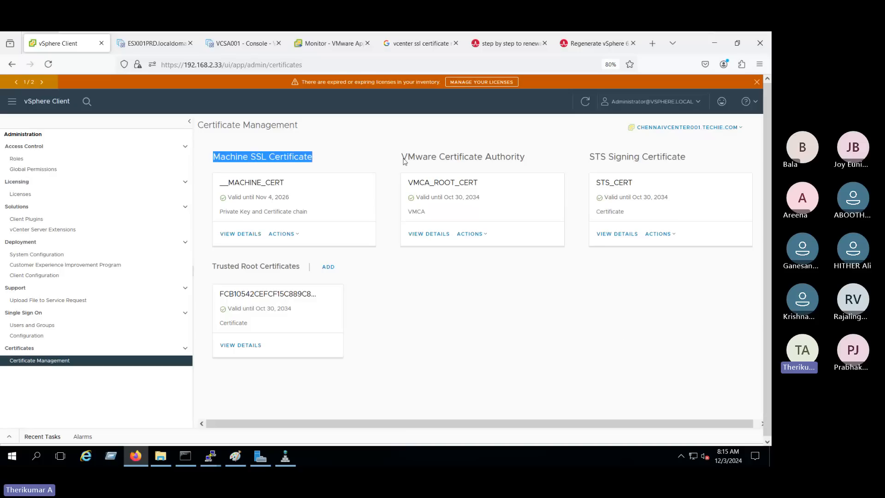
drag(589, 157, 708, 155)
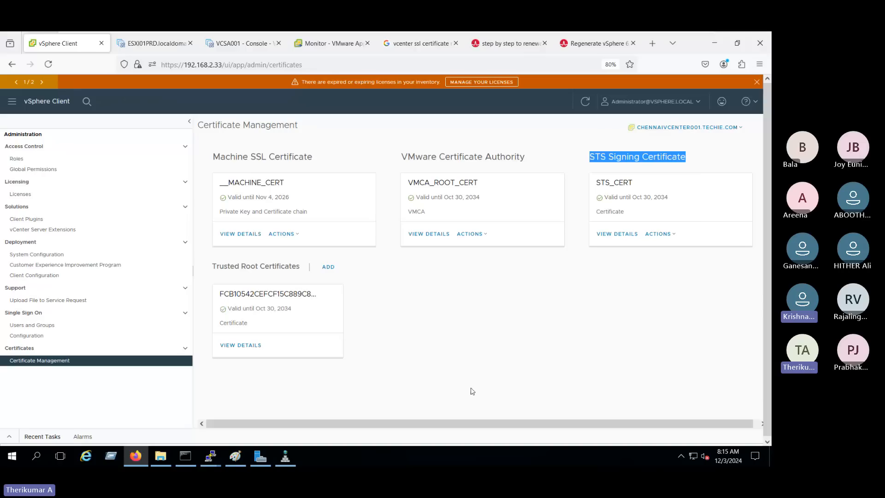
click(580, 349)
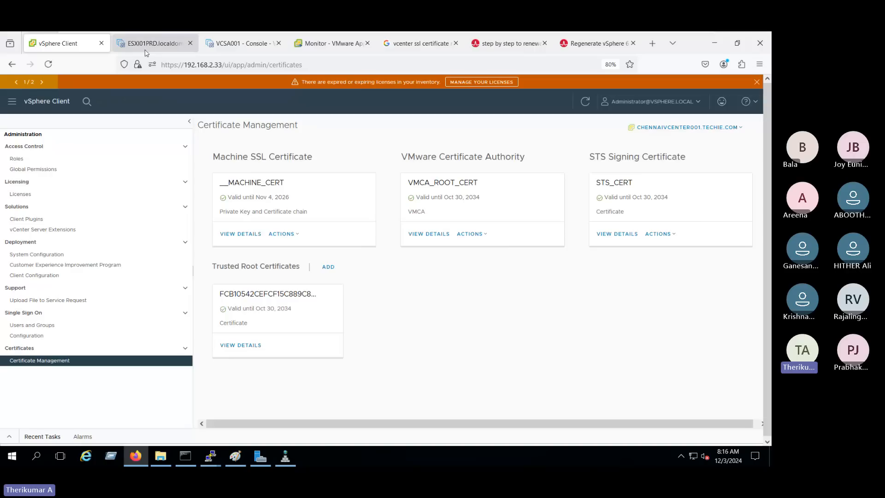
Open the web console of the VCSA001 virtual machine from the inventory and dismiss the existing-connections warning
click(12, 101)
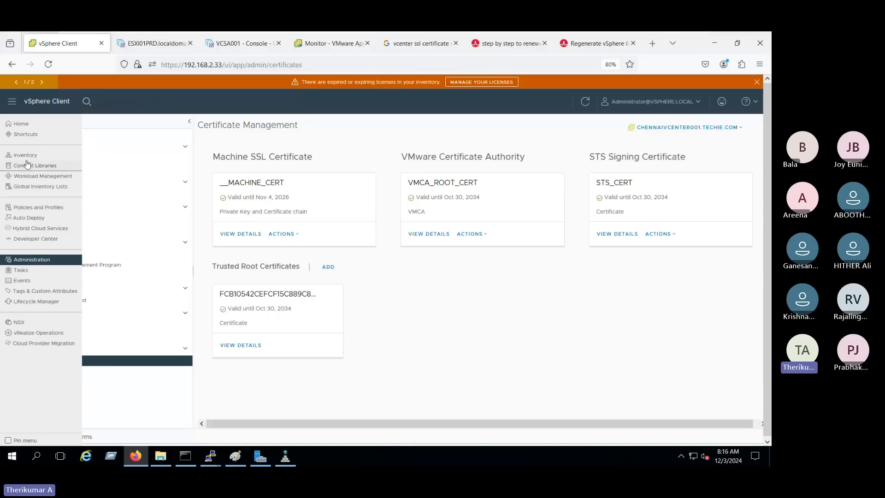
click(26, 156)
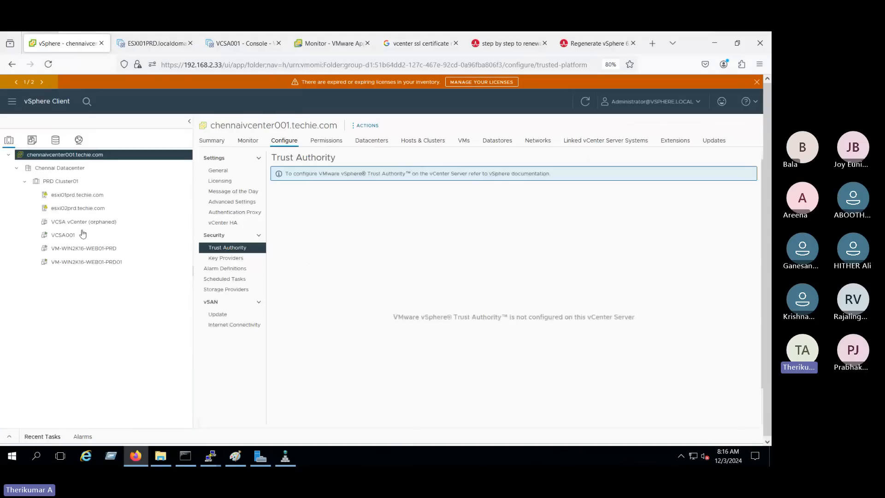
click(83, 233)
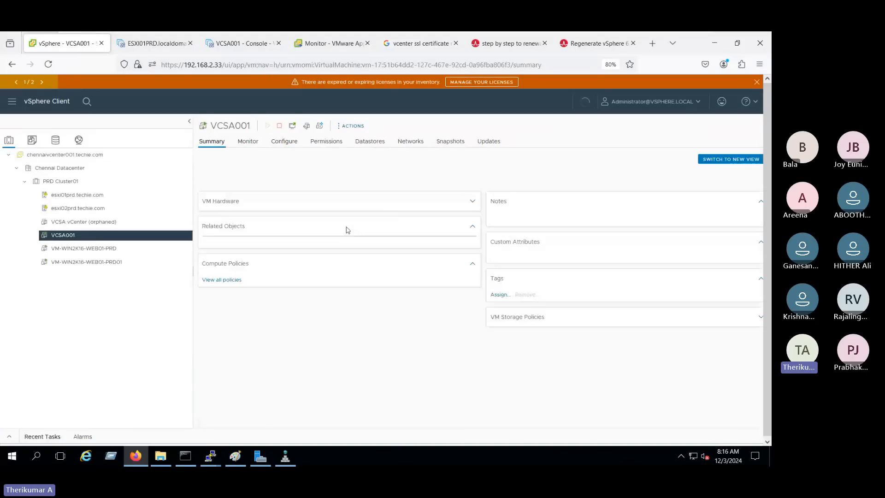
click(234, 203)
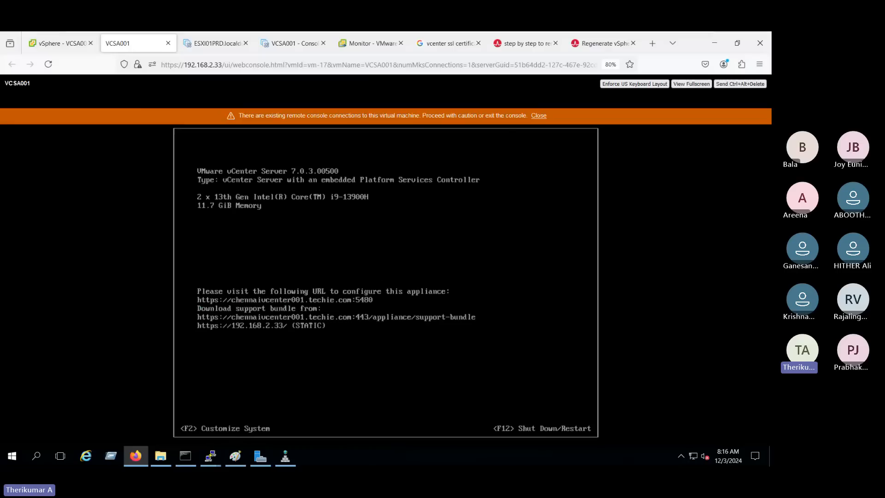
key(alt+F1)
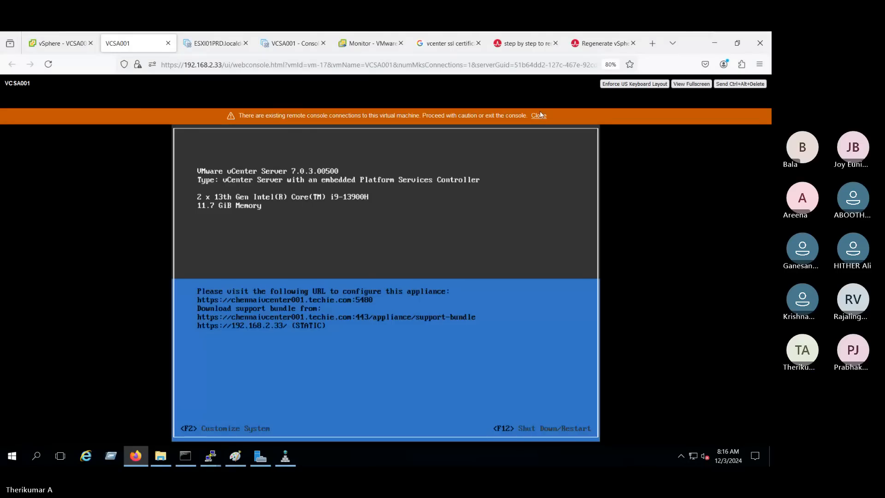
click(539, 114)
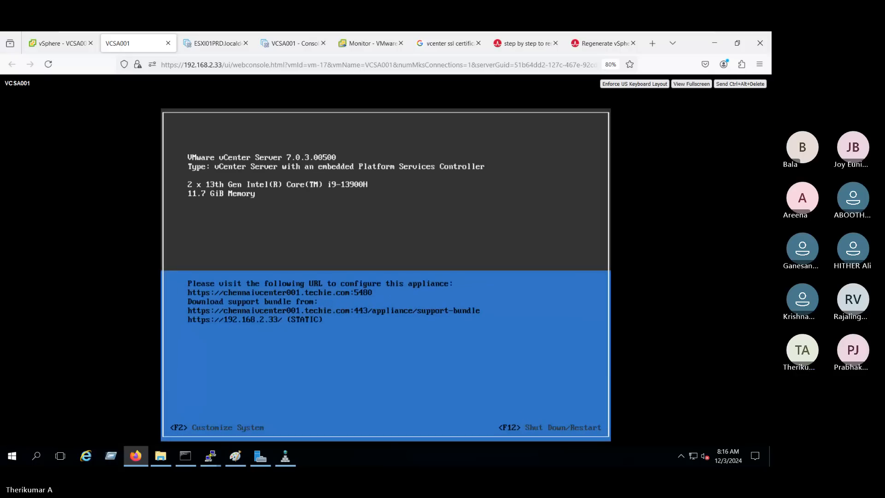
Log in to the appliance's System Customization screen as root, entering the root password
key(F2)
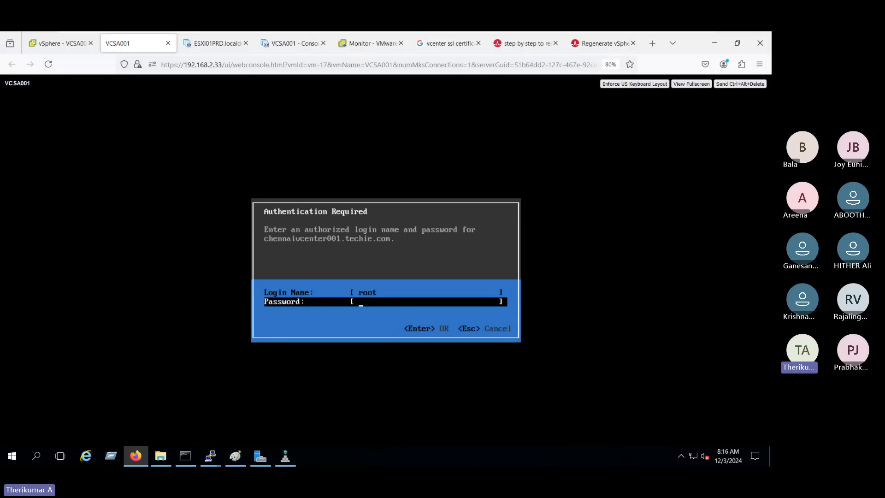
text(******)
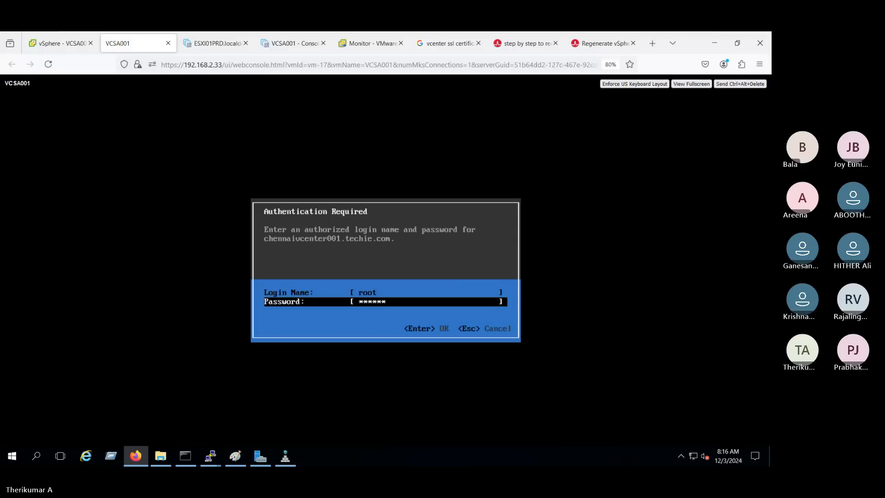
text(*)
key(Return)
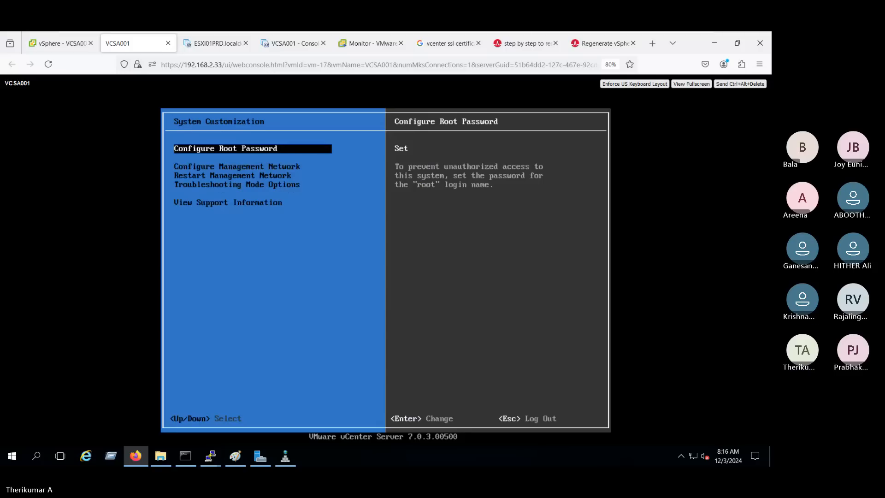
Leave the full-screen Windows Server 2016 virtual machine and switch to the Microsoft Teams meeting window
mouse_move(526, 33)
click(695, 42)
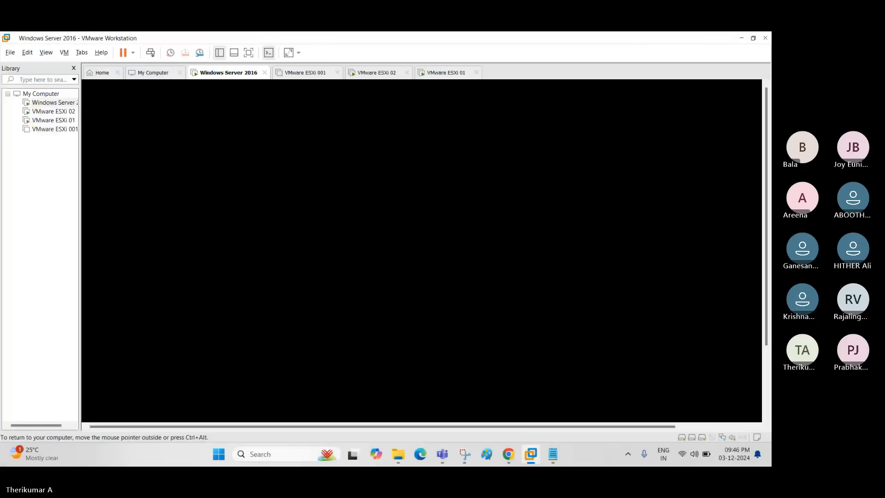
key(alt+Tab)
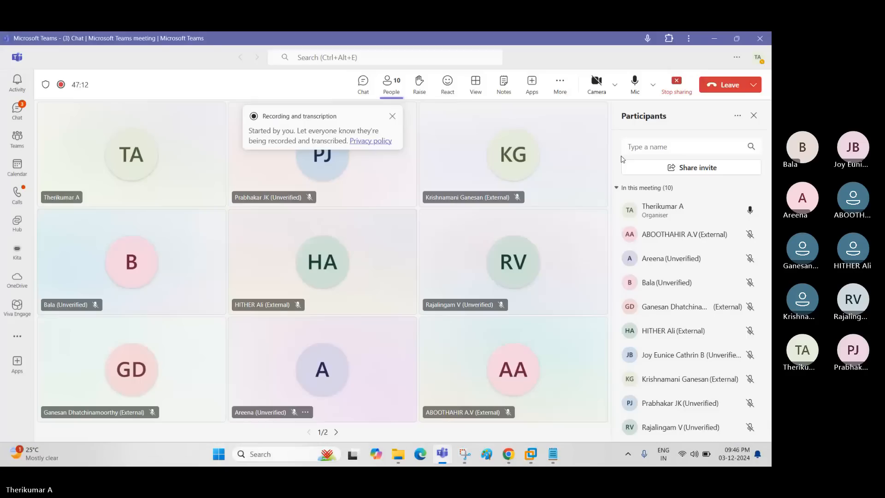